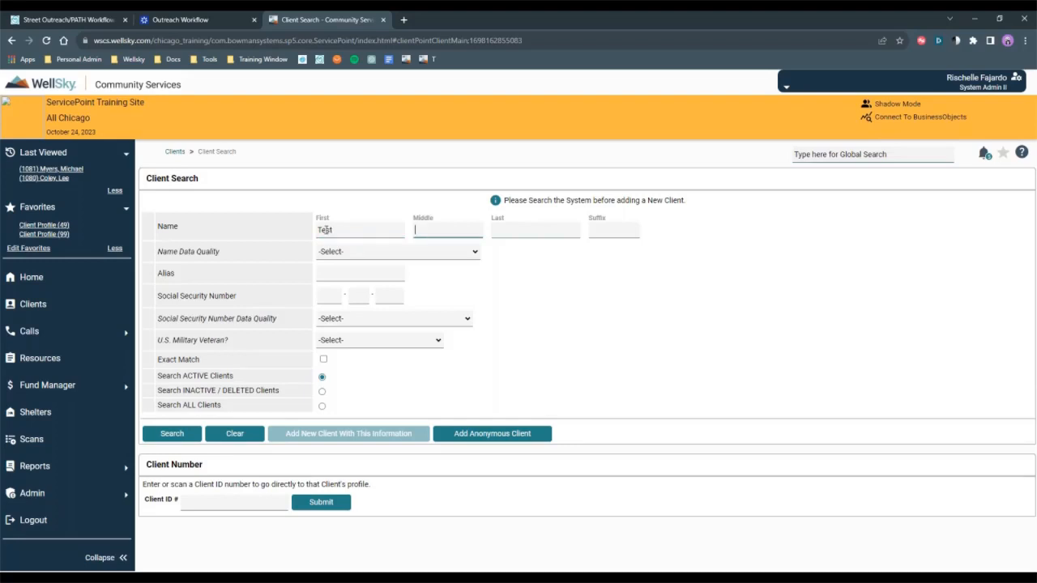
Fix the mistyped last name so the search reads Test Outreach, then move to SSN
{"action": "key", "text": "BackSpace"}
{"action": "key", "text": "BackSpace"}
{"action": "key", "text": "BackSpace"}
{"action": "type", "text": "Outeaeach"}
{"action": "left_click", "coordinate": [322, 294]}
Scroll the Outreach Workflow Contacts slide to the first- and last-name naming conventions and examples
{"action": "left_click", "coordinate": [212, 24]}
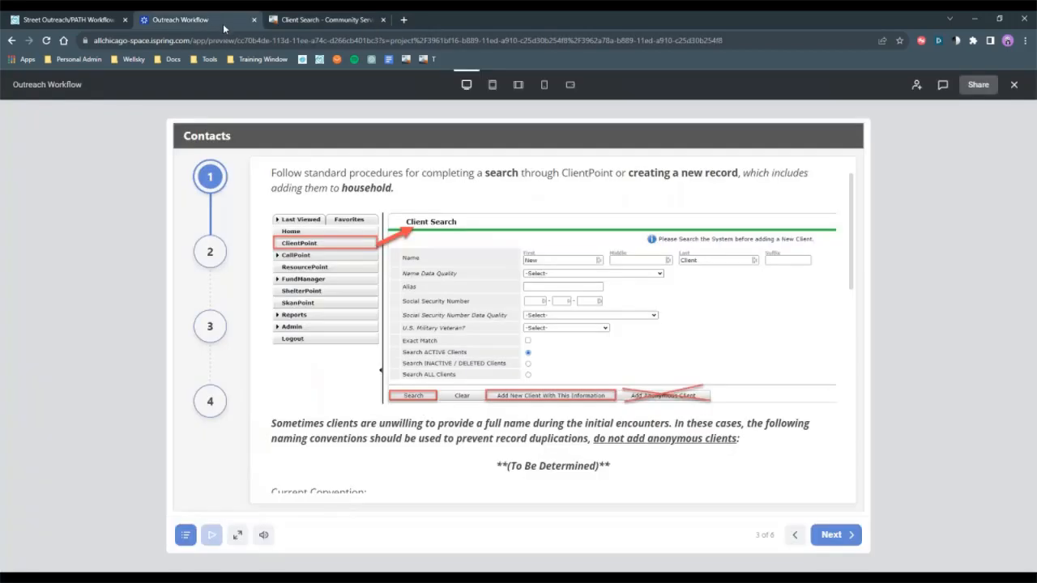
{"action": "scroll", "coordinate": [380, 430], "scroll_direction": "down", "scroll_amount": 1}
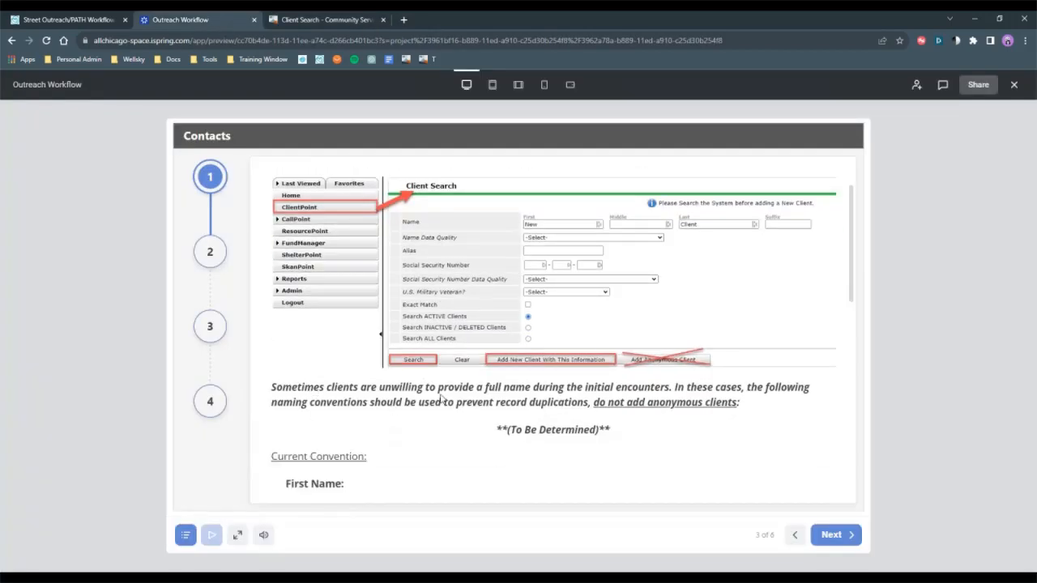
{"action": "scroll", "coordinate": [486, 397], "scroll_direction": "down", "scroll_amount": 1}
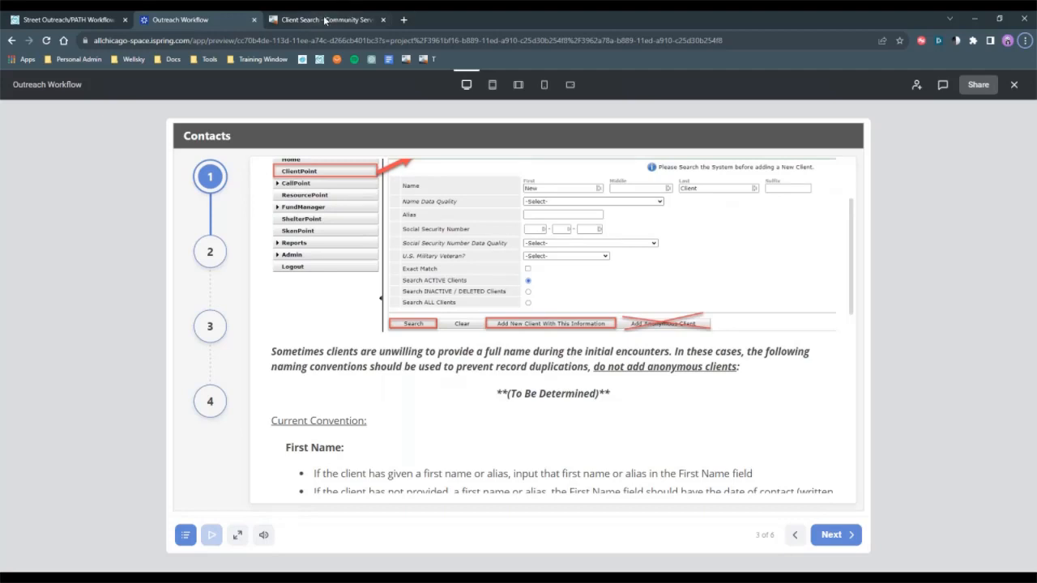
{"action": "mouse_move", "coordinate": [325, 20]}
{"action": "scroll", "coordinate": [470, 388], "scroll_direction": "down", "scroll_amount": 5}
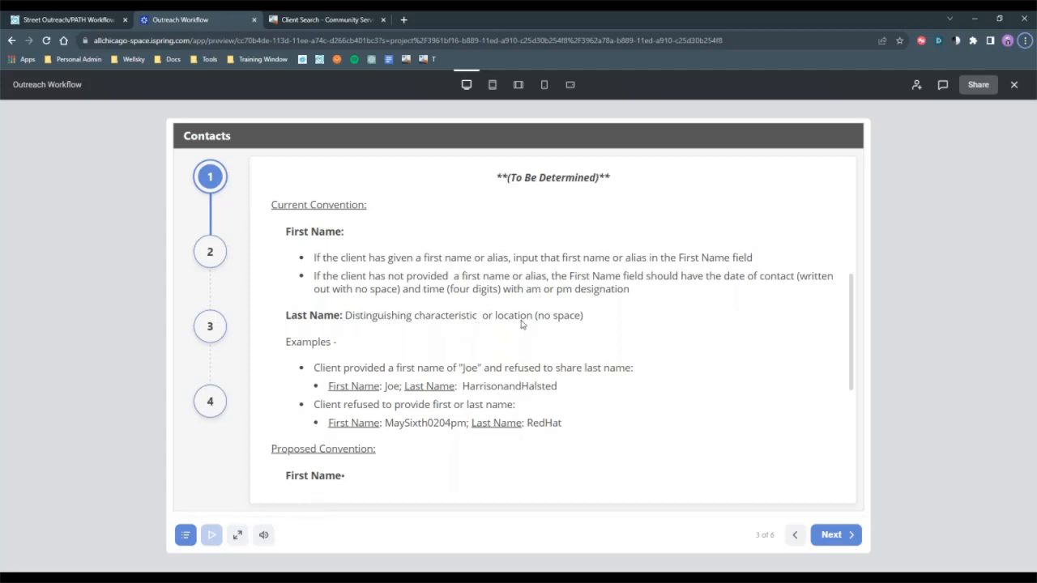
Replace the search names with first name October24202311a and last name StateandLake
{"action": "left_click", "coordinate": [313, 25]}
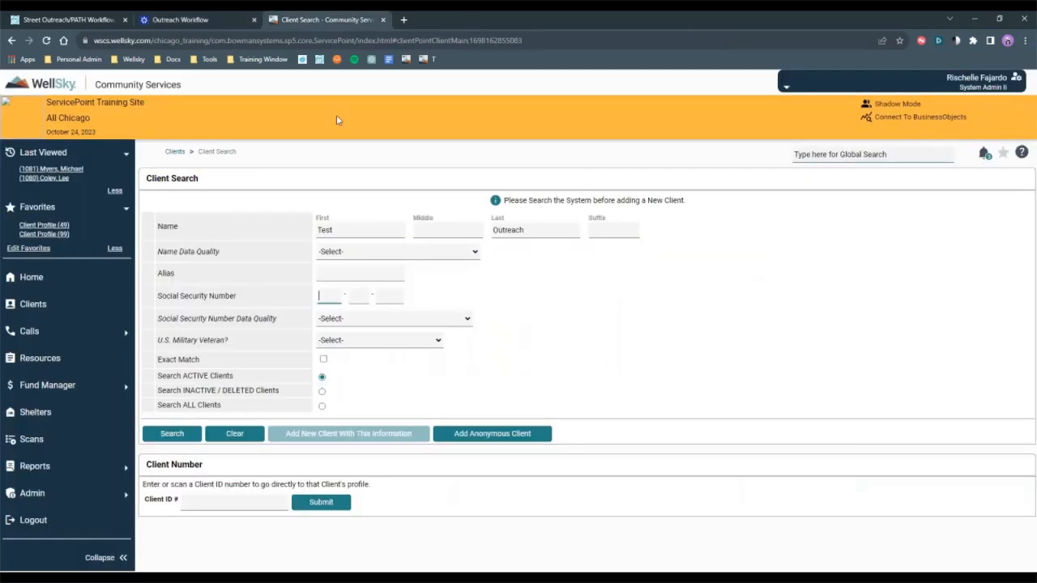
{"action": "left_click", "coordinate": [341, 228]}
{"action": "key", "text": "Tab"}
{"action": "key", "text": "Tab"}
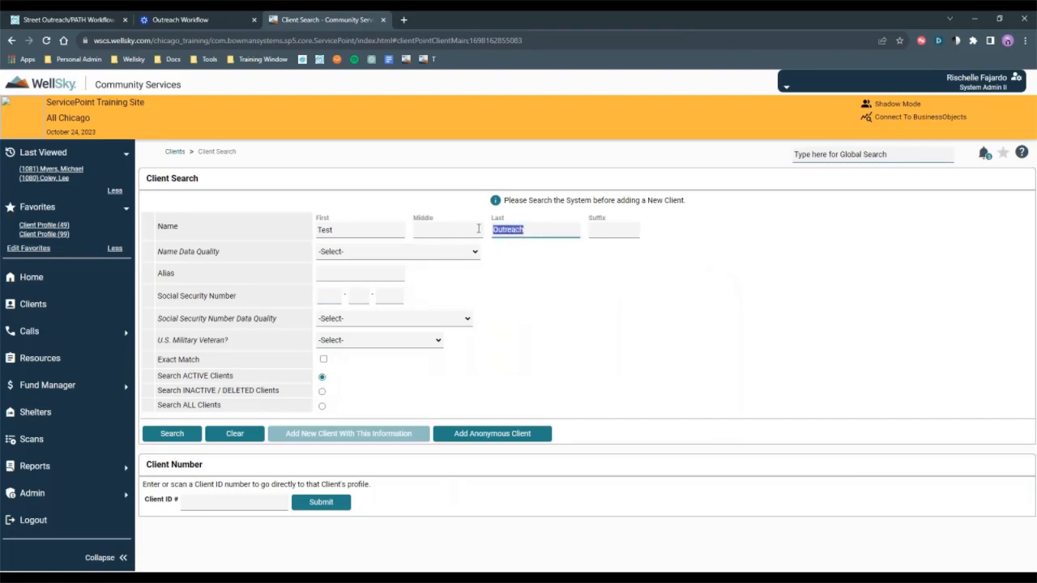
{"action": "type", "text": "StateandLake"}
{"action": "left_click_drag", "start_coordinate": [344, 226], "coordinate": [309, 231]}
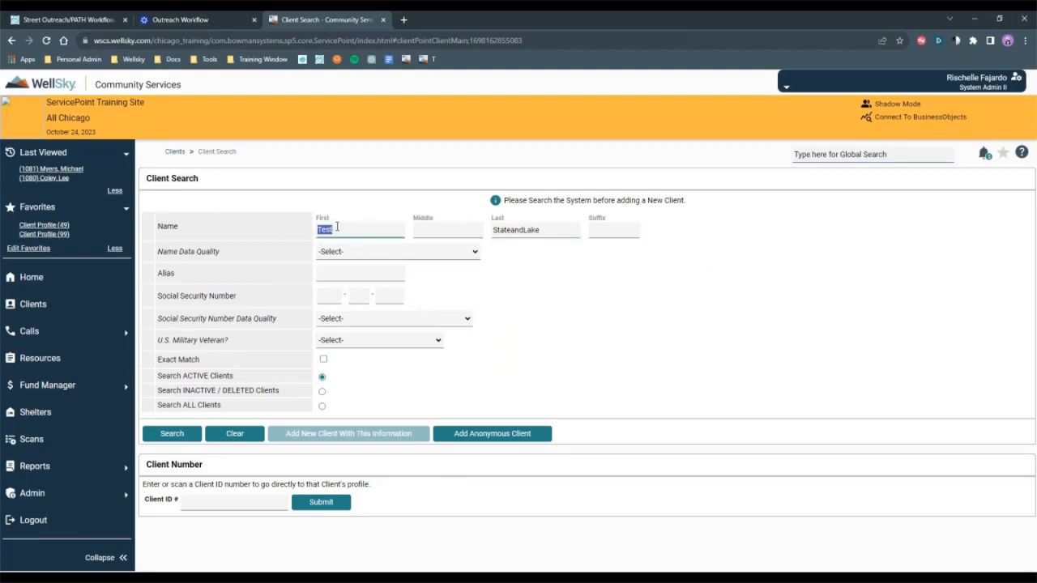
{"action": "type", "text": "October242023"}
Run the client search for October24202311a StateandLake and confirm no matches
{"action": "left_click", "coordinate": [43, 17]}
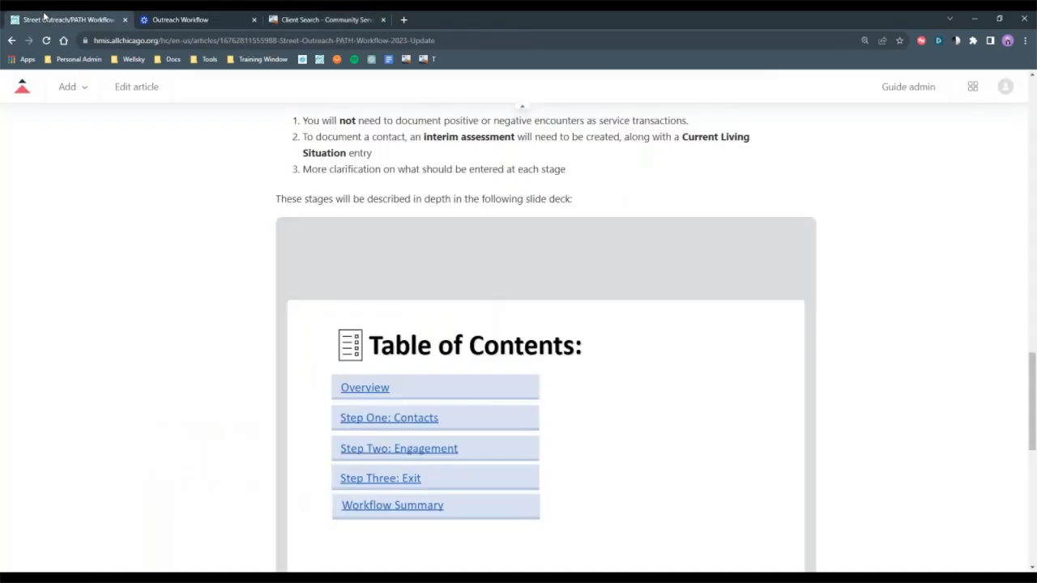
{"action": "left_click", "coordinate": [330, 22]}
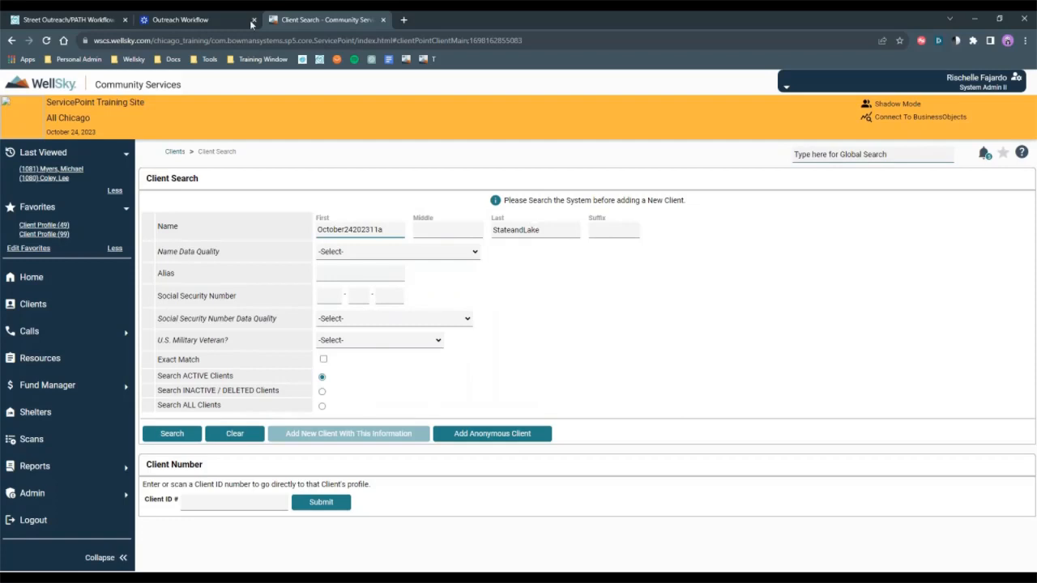
{"action": "left_click", "coordinate": [172, 434]}
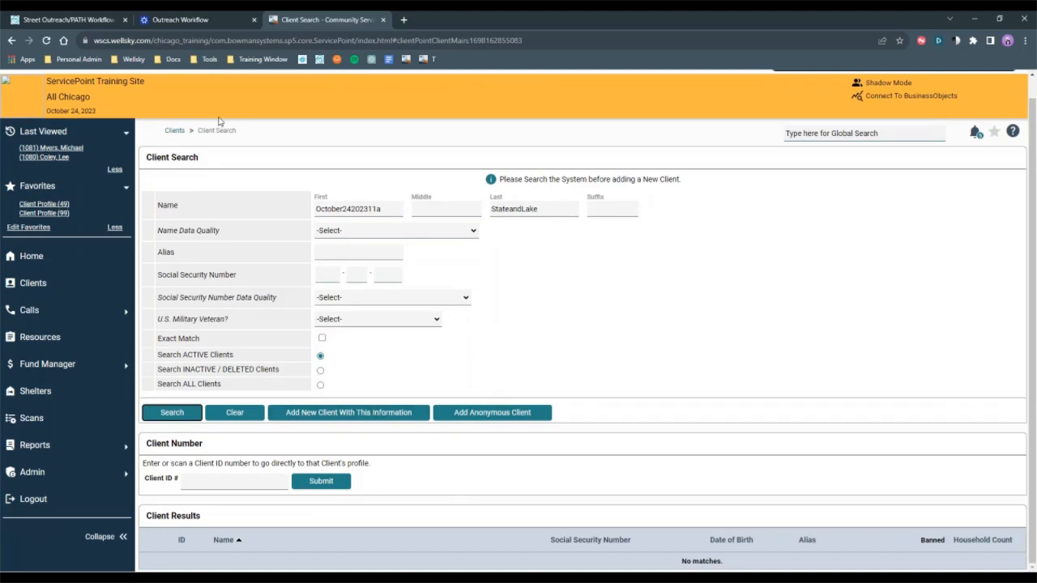
Set Name Data Quality to Partial, Street Name, or Code Name Reported and start adding the client
{"action": "left_click", "coordinate": [365, 231]}
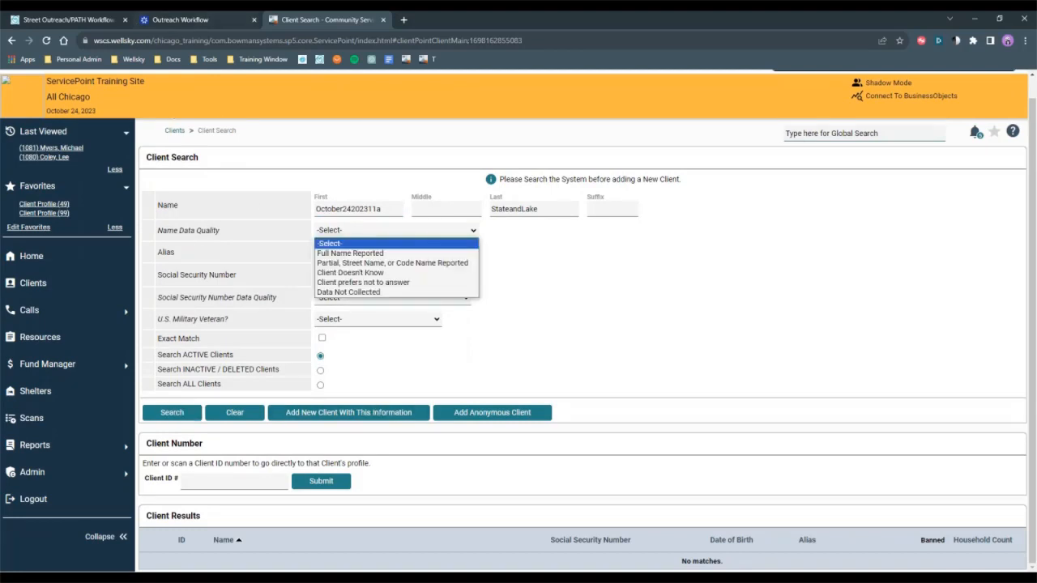
{"action": "left_click", "coordinate": [351, 264]}
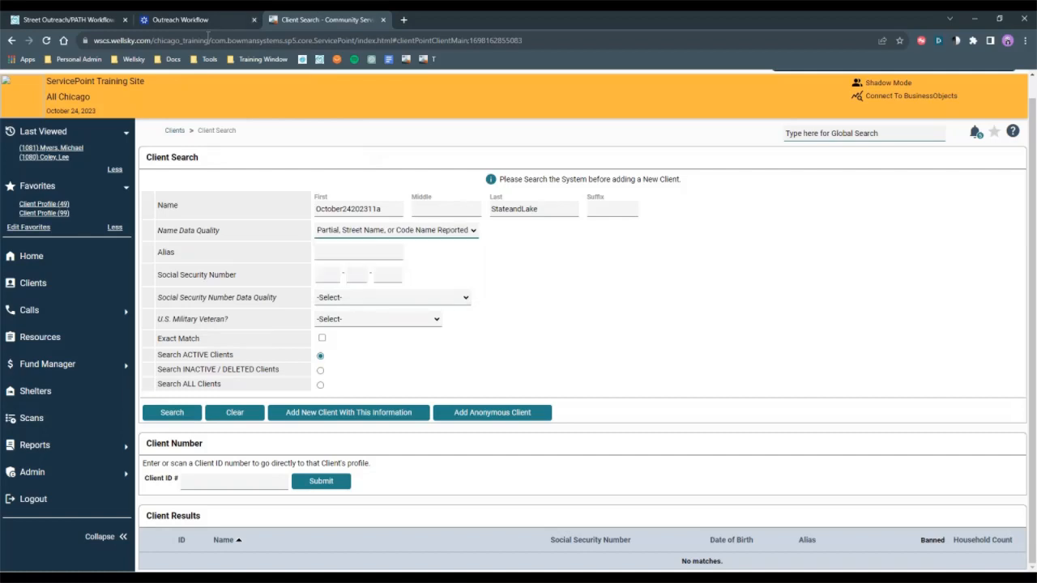
{"action": "left_click", "coordinate": [166, 19]}
{"action": "scroll", "coordinate": [507, 306], "scroll_direction": "down", "scroll_amount": 5}
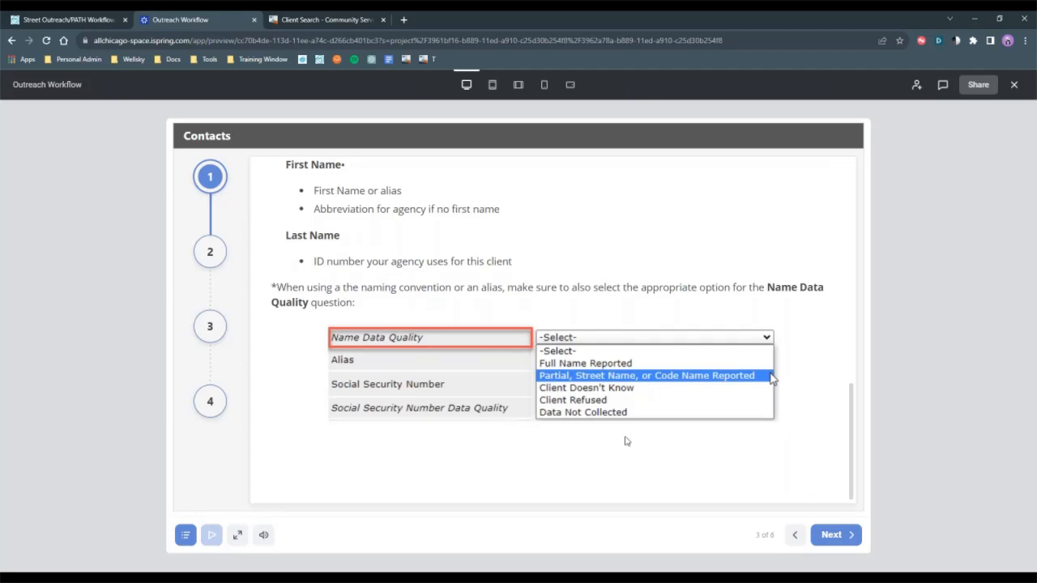
{"action": "left_click", "coordinate": [305, 19]}
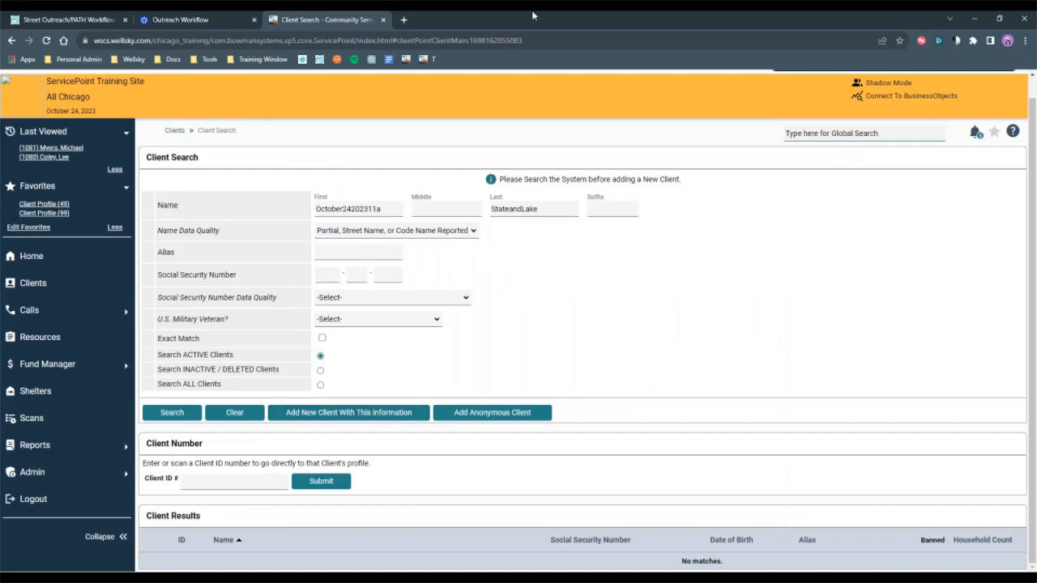
{"action": "left_click", "coordinate": [357, 415]}
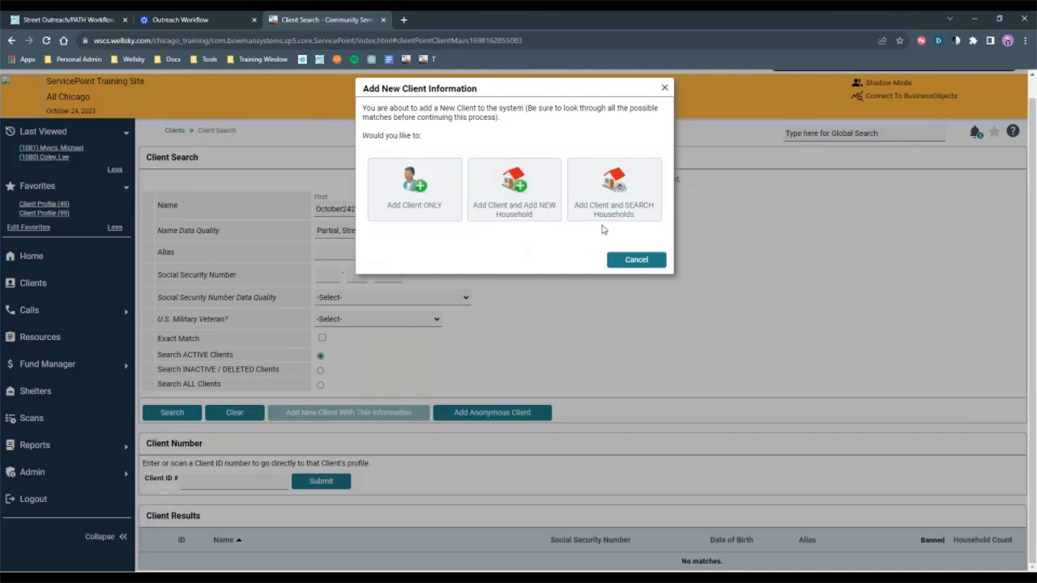
Add the client in a new Single Male household as head of household (Self) and save
{"action": "left_click", "coordinate": [515, 204]}
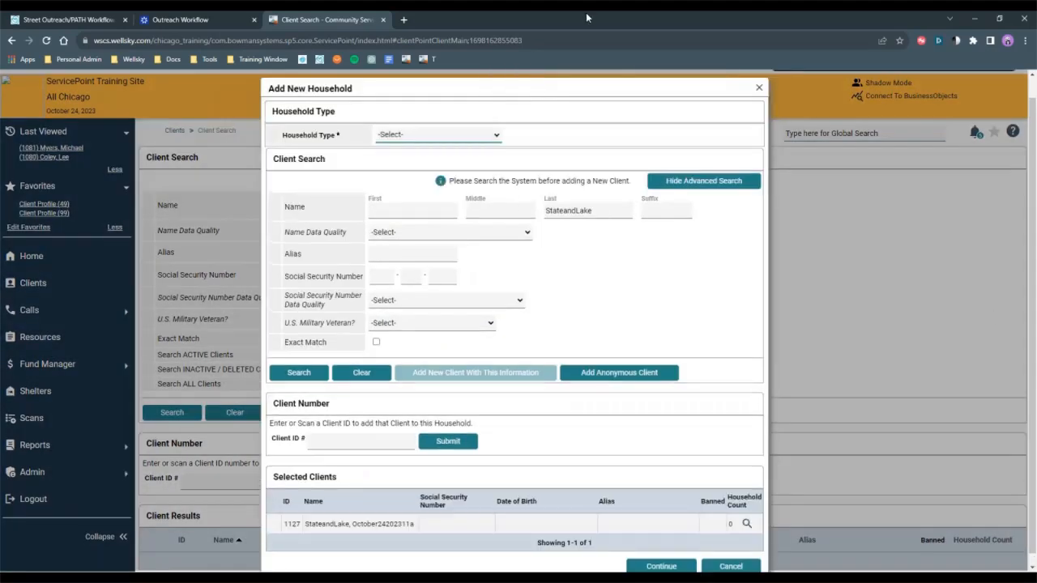
{"action": "left_click", "coordinate": [423, 134]}
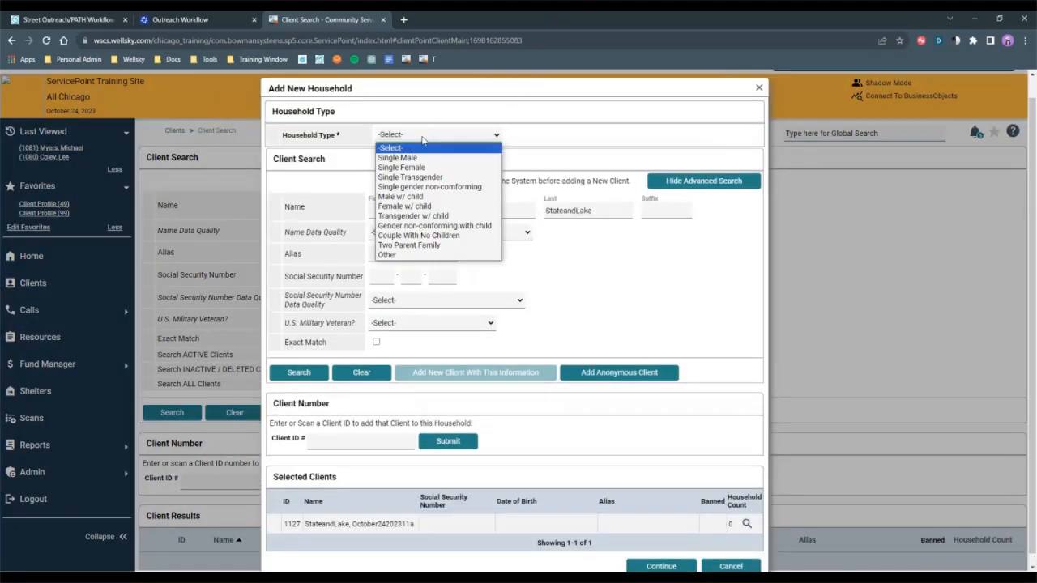
{"action": "left_click", "coordinate": [397, 158]}
{"action": "scroll", "coordinate": [389, 405], "scroll_direction": "down", "scroll_amount": 1}
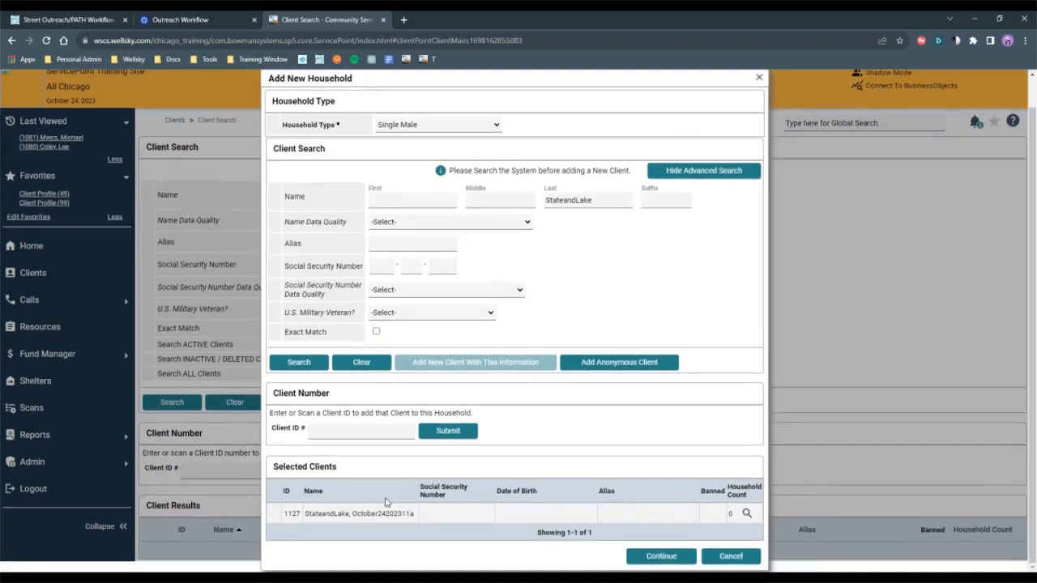
{"action": "left_click", "coordinate": [661, 557]}
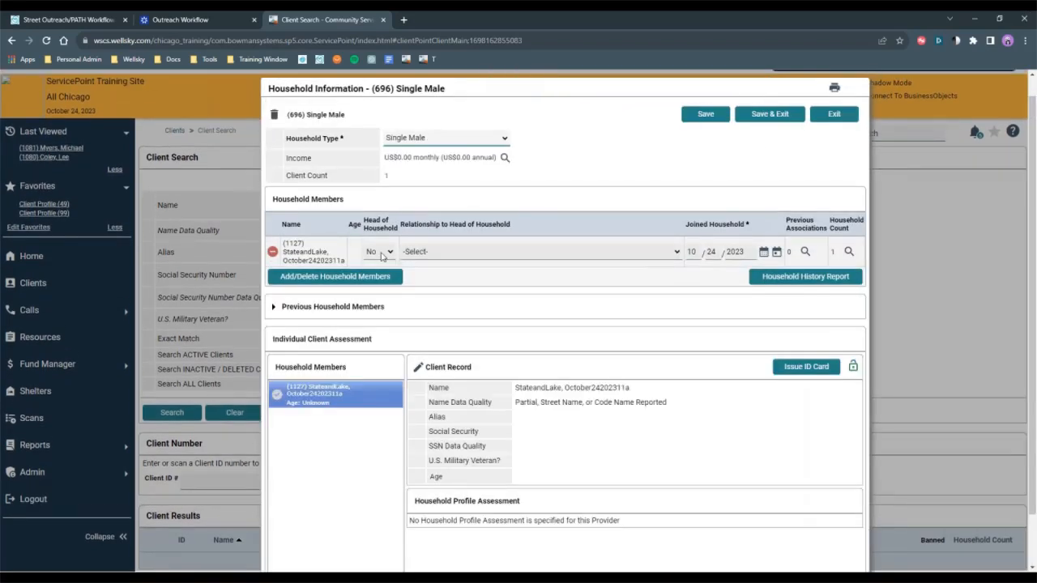
{"action": "left_click", "coordinate": [379, 253]}
{"action": "left_click", "coordinate": [374, 273]}
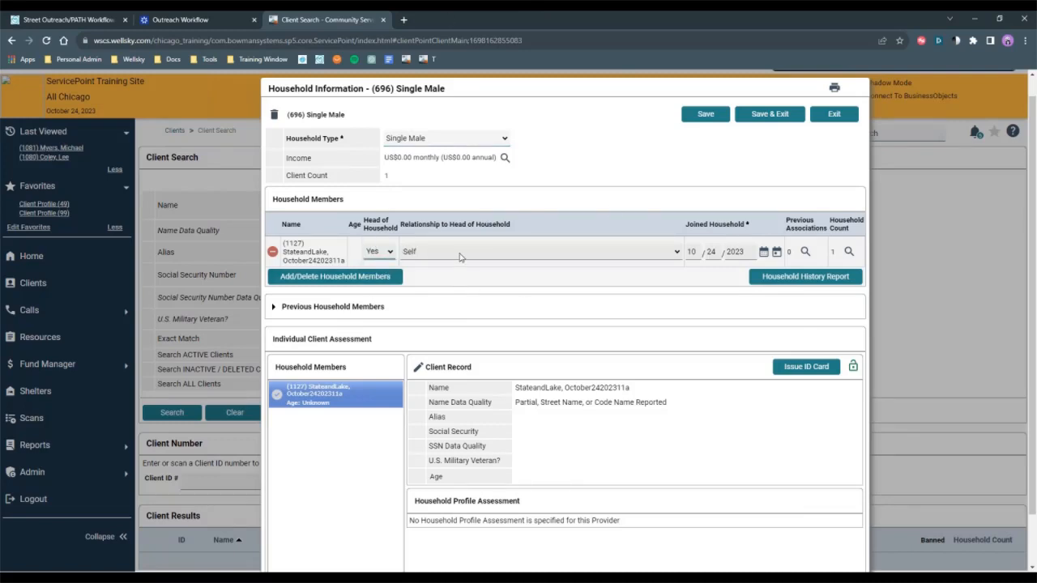
{"action": "left_click", "coordinate": [470, 299]}
{"action": "left_click", "coordinate": [770, 115]}
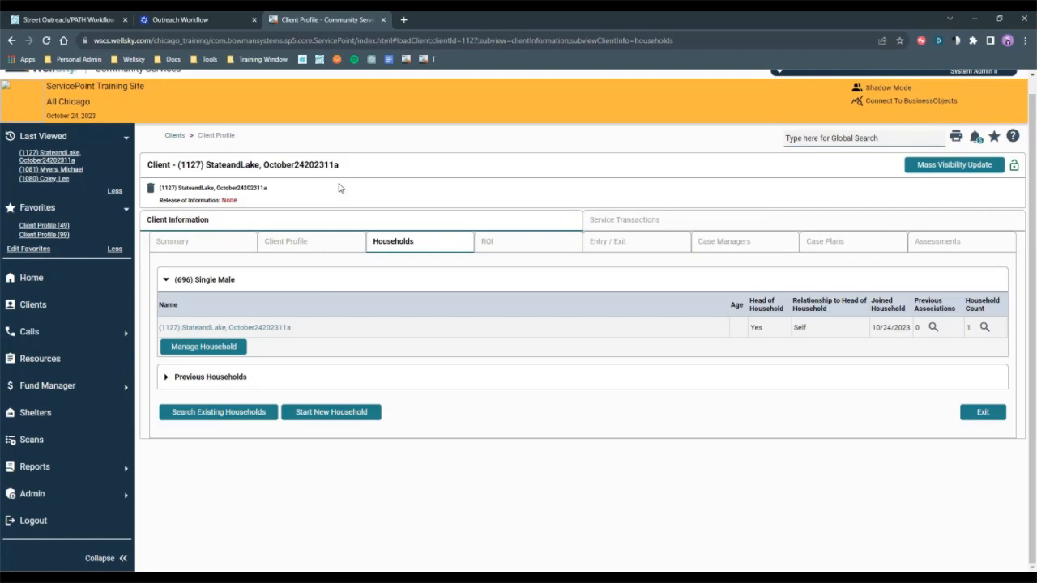
View the Outreach Workflow lesson full screen and advance to the First Contact step
{"action": "left_click", "coordinate": [195, 20]}
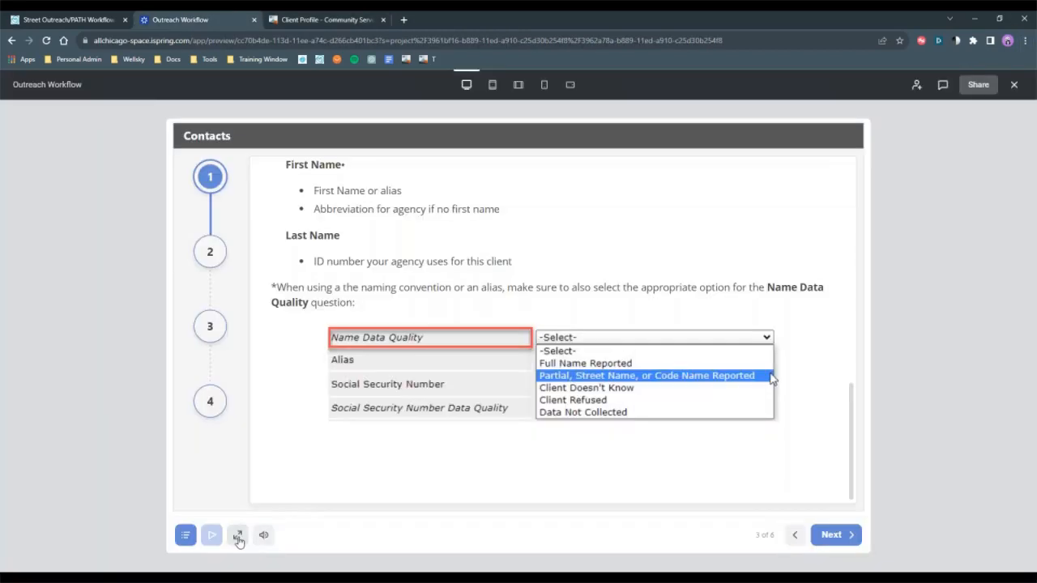
{"action": "left_click", "coordinate": [238, 535]}
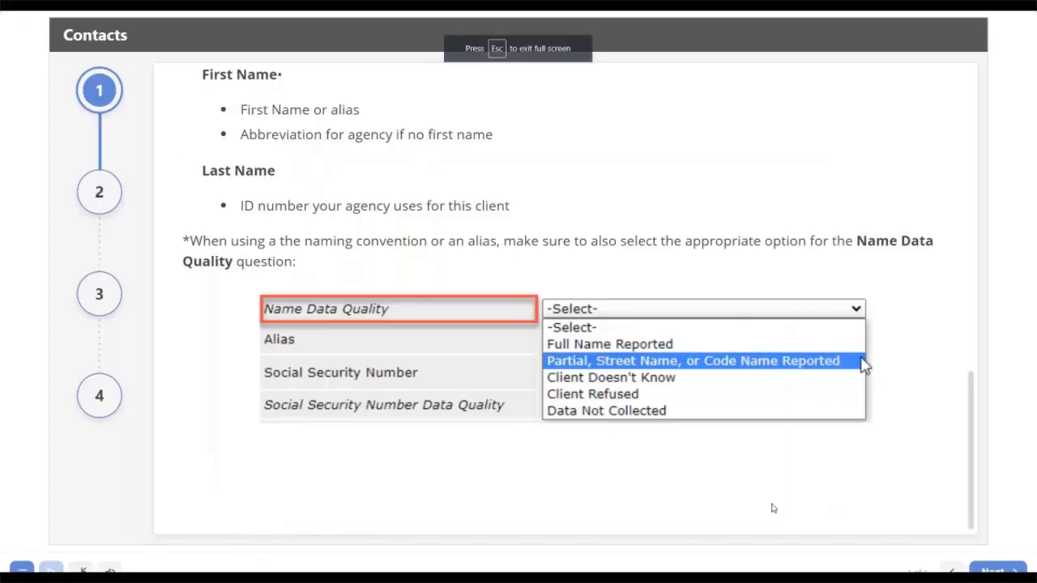
{"action": "left_click_drag", "start_coordinate": [974, 456], "coordinate": [960, 171]}
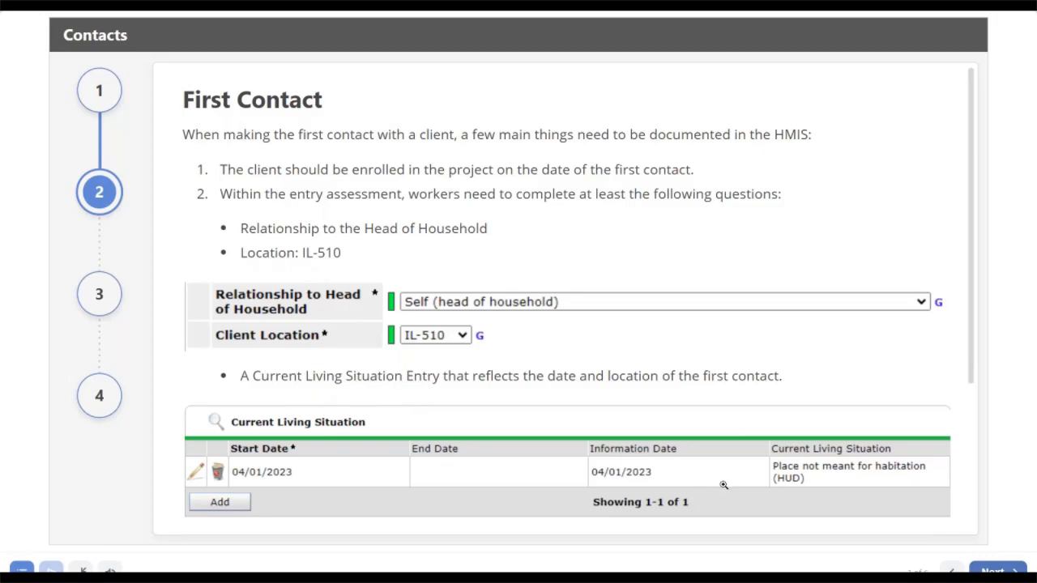
{"action": "scroll", "coordinate": [543, 364], "scroll_direction": "down", "scroll_amount": 3}
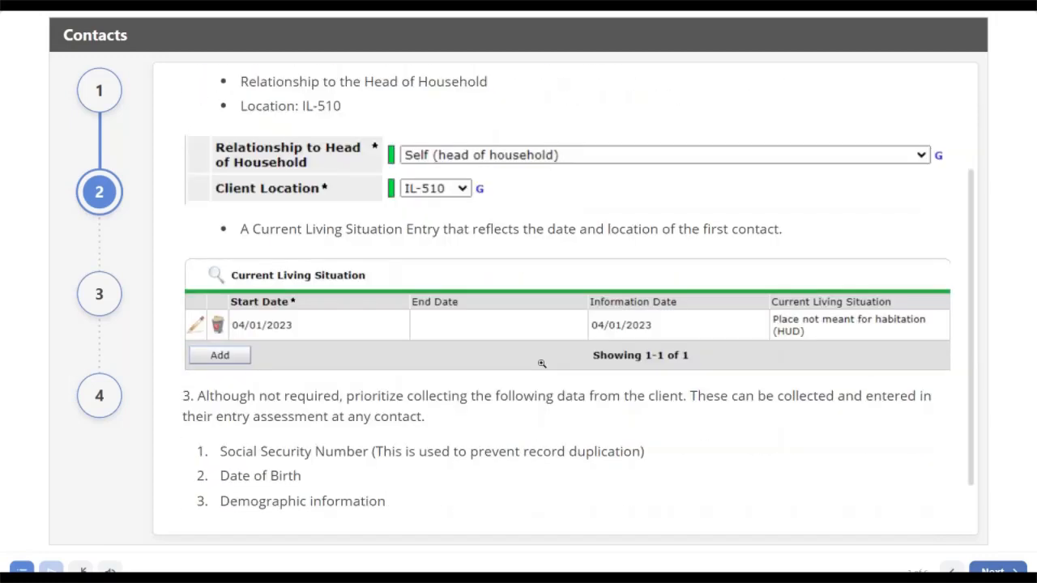
{"action": "scroll", "coordinate": [542, 364], "scroll_direction": "up", "scroll_amount": 2}
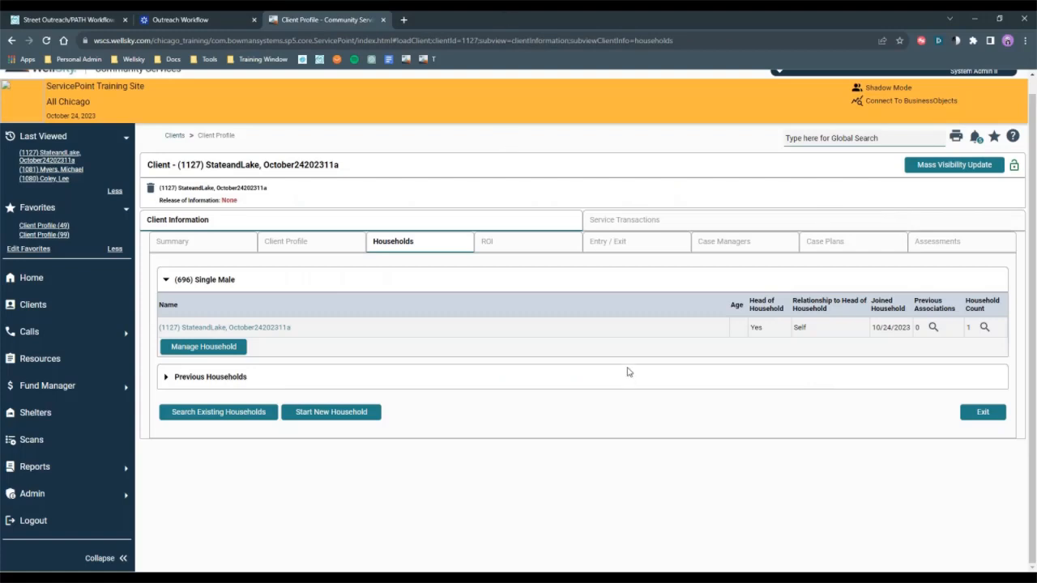
Go to the client's Entry / Exit tab and start a new program entry
{"action": "left_click", "coordinate": [523, 252]}
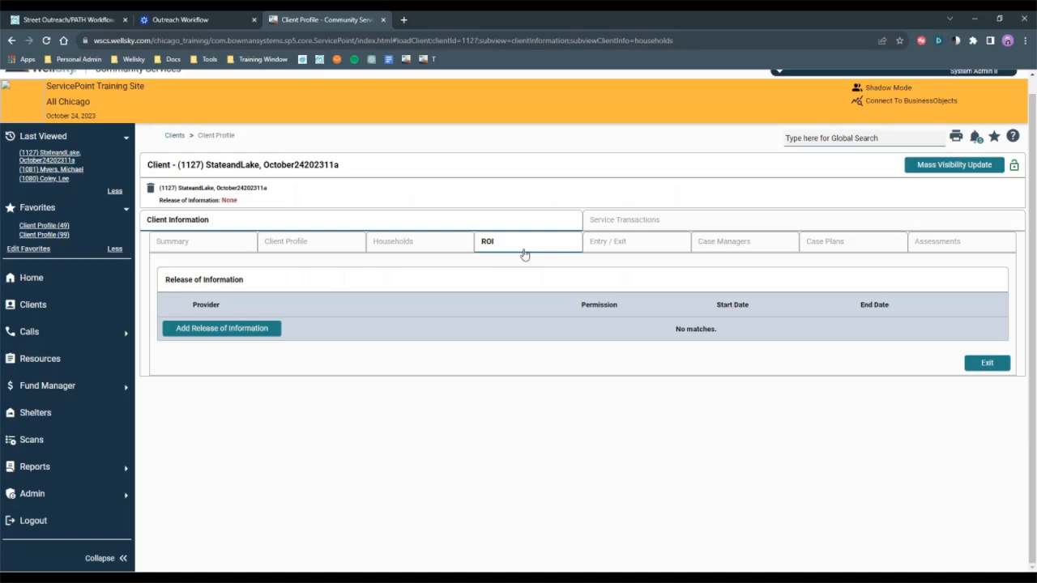
{"action": "left_click", "coordinate": [622, 243]}
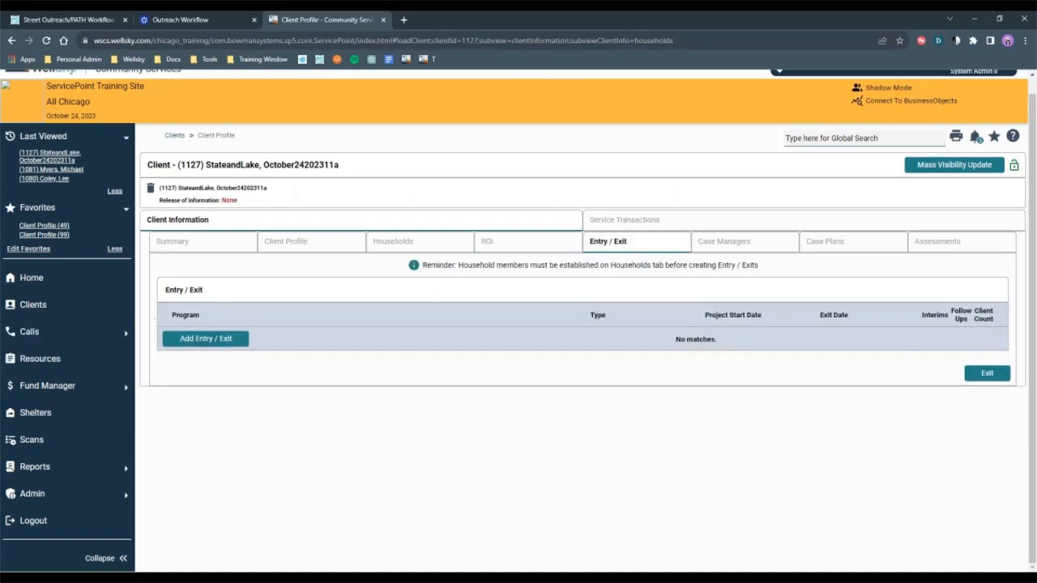
{"action": "left_click", "coordinate": [235, 341]}
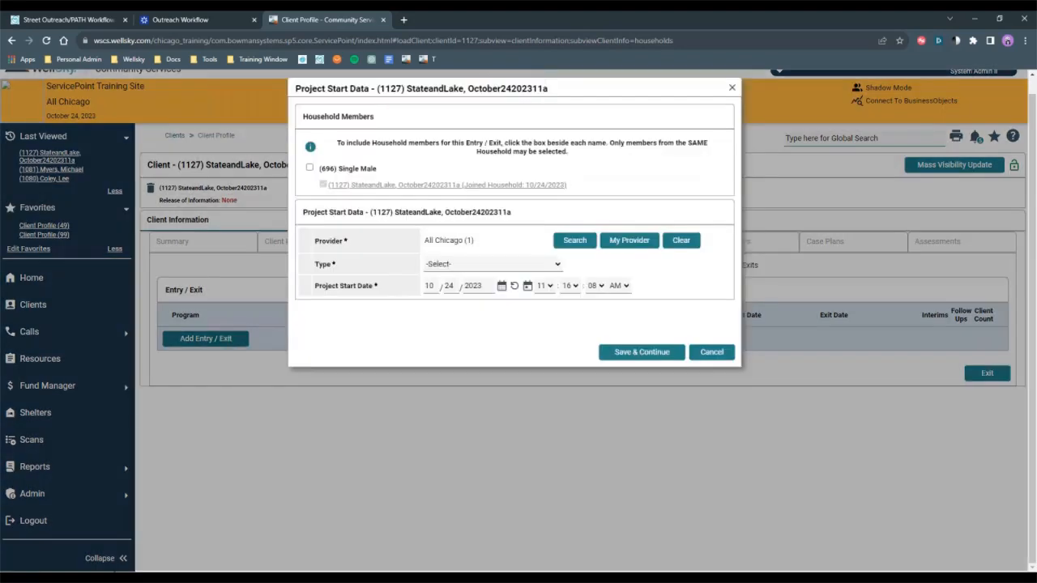
Create a HUD entry in All Chicago - Outreach Project for the Single Male household, starting 10/24/2023
{"action": "left_click", "coordinate": [574, 240]}
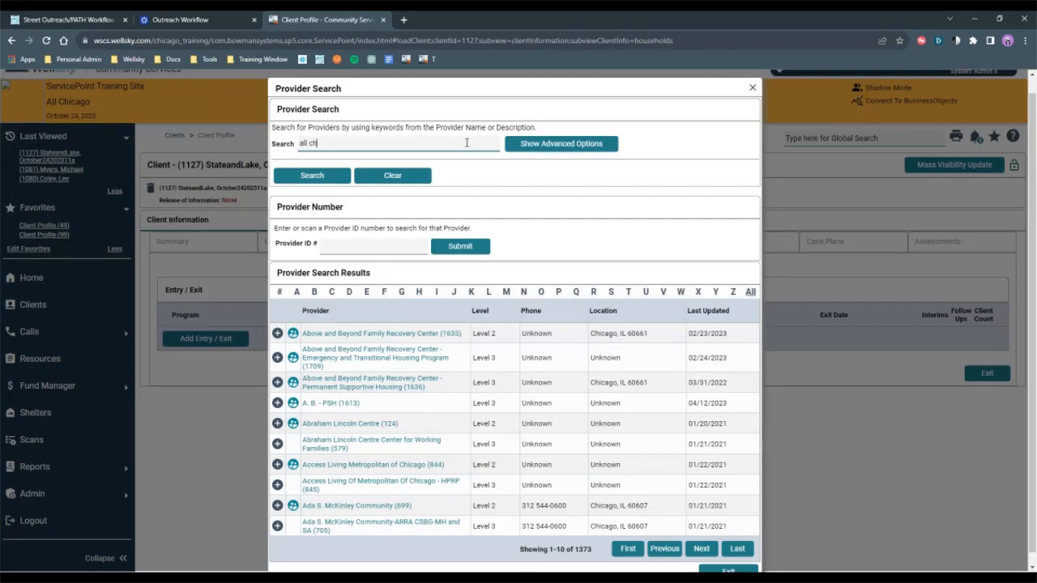
{"action": "type", "text": "all chicago outreach"}
{"action": "key", "text": "Return"}
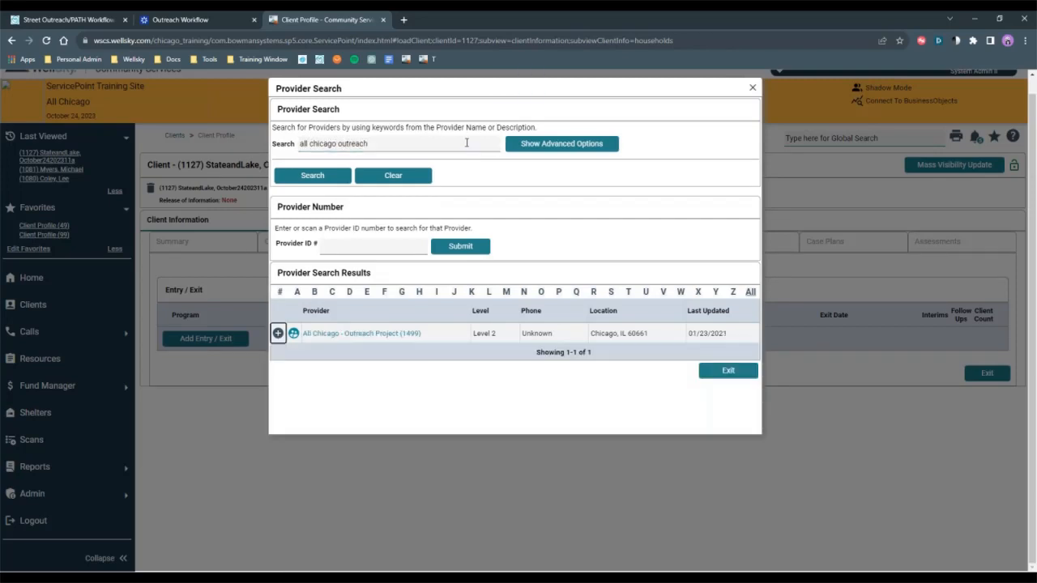
{"action": "left_click", "coordinate": [329, 329]}
{"action": "left_click", "coordinate": [309, 169]}
{"action": "left_click", "coordinate": [515, 268]}
{"action": "left_click", "coordinate": [493, 307]}
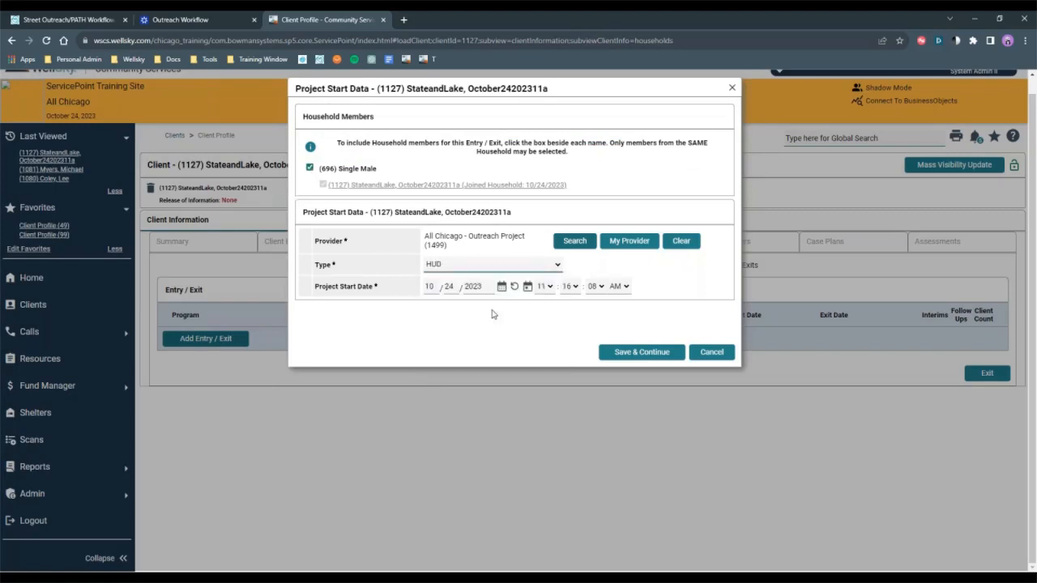
{"action": "left_click", "coordinate": [642, 351]}
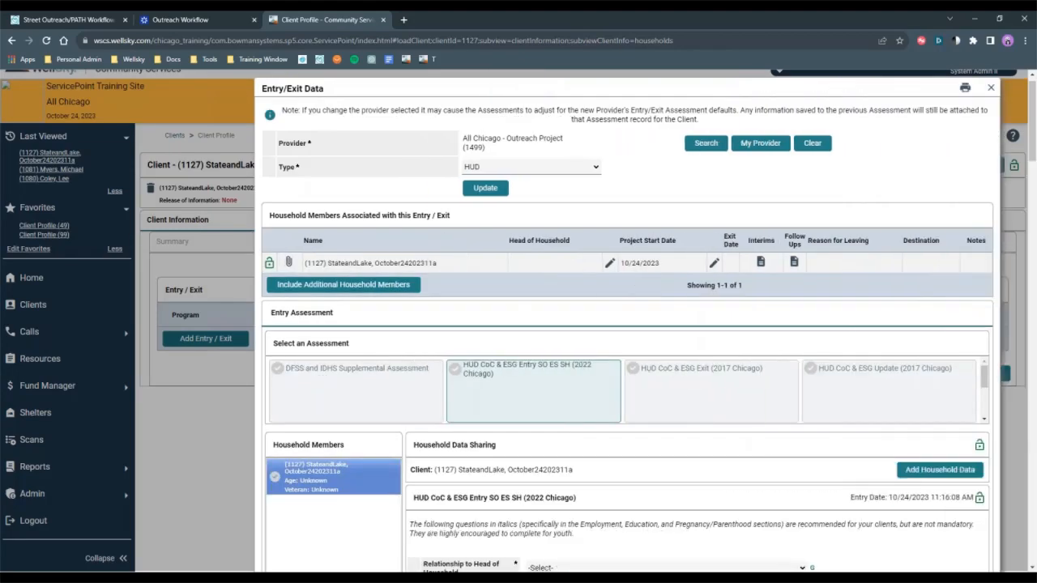
Set Relationship to Head of Household to Self and Enrollment CoC to IL-510
{"action": "left_click_drag", "start_coordinate": [769, 86], "coordinate": [677, 71]}
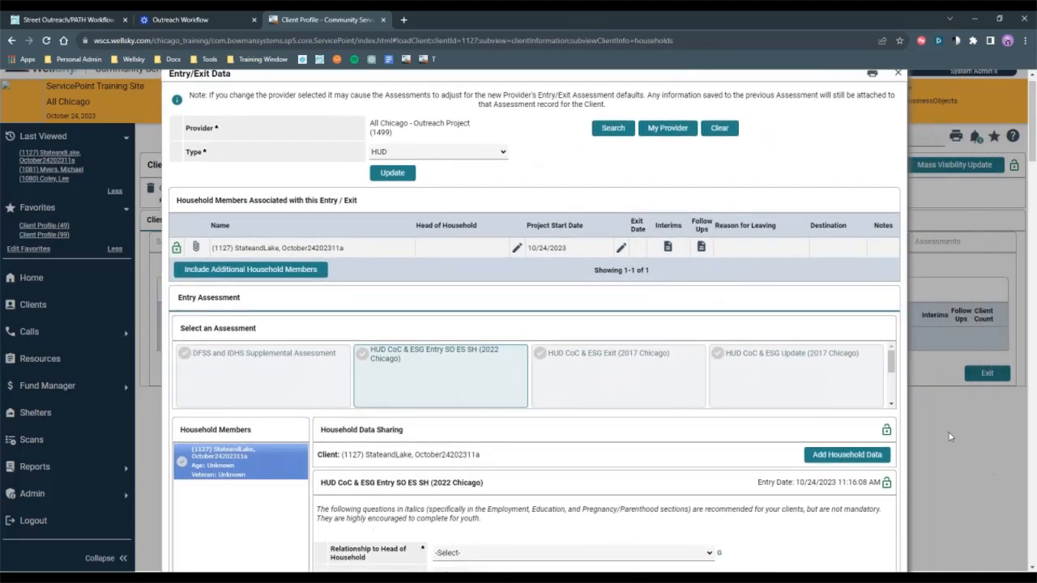
{"action": "scroll", "coordinate": [957, 432], "scroll_direction": "down", "scroll_amount": 2}
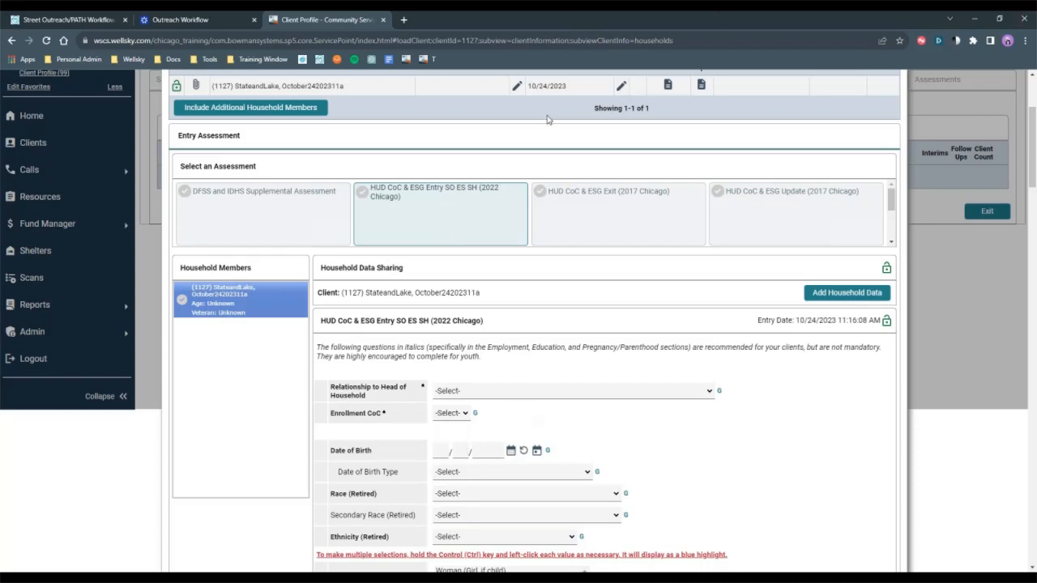
{"action": "scroll", "coordinate": [1007, 220], "scroll_direction": "down", "scroll_amount": 2}
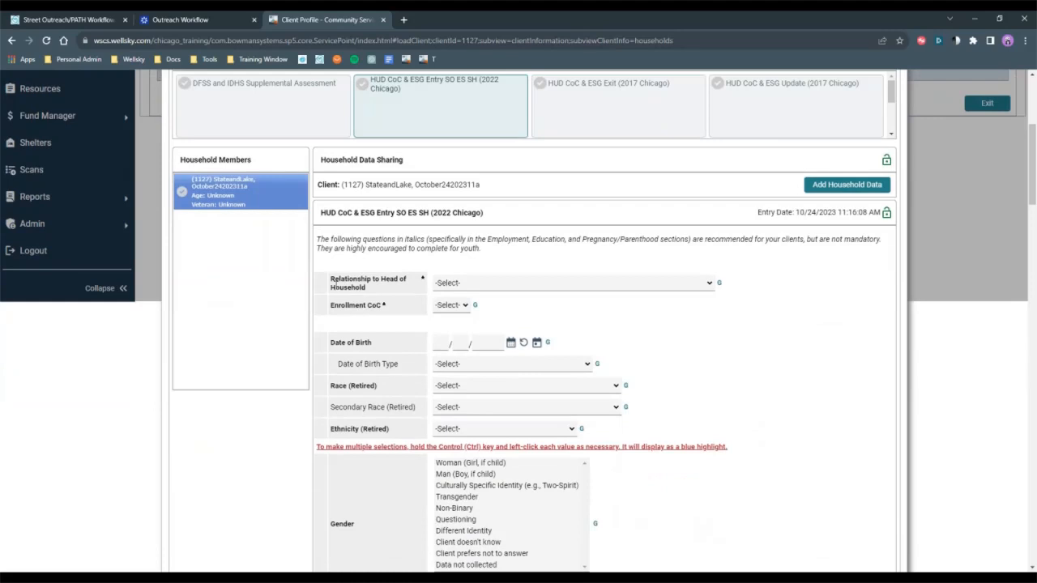
{"action": "left_click", "coordinate": [447, 285]}
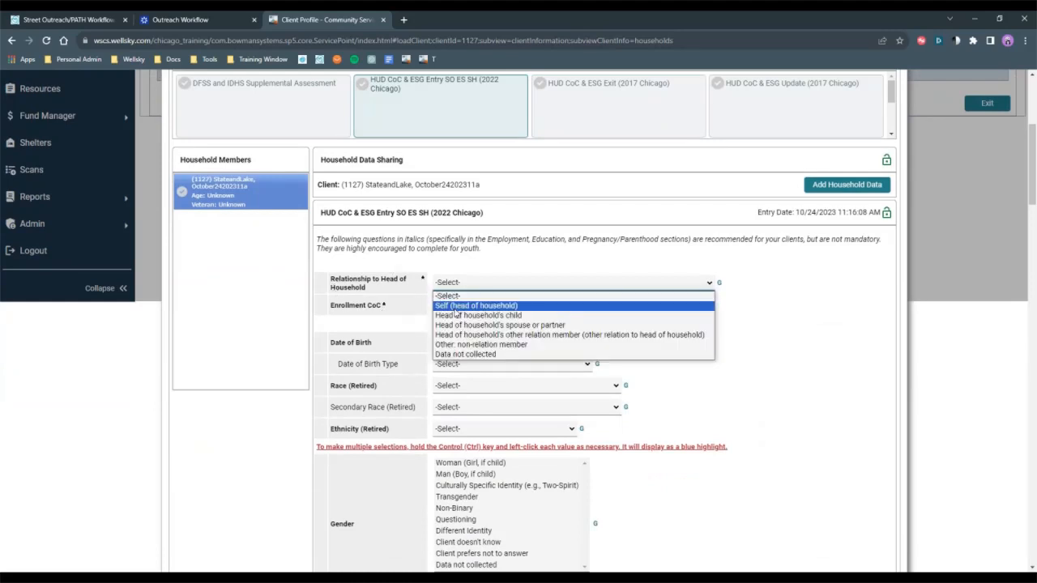
{"action": "left_click", "coordinate": [454, 308]}
{"action": "left_click", "coordinate": [447, 305]}
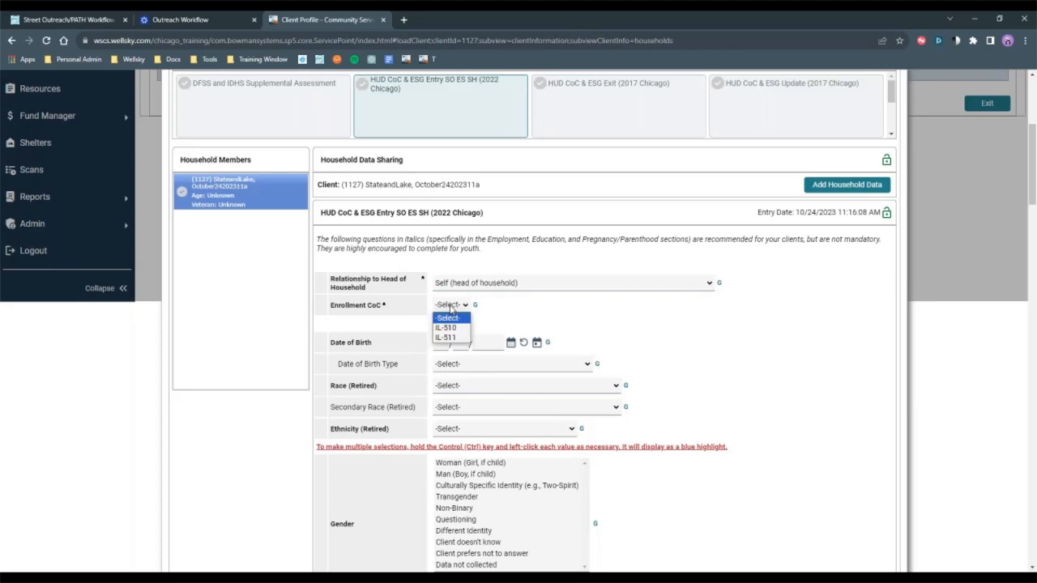
{"action": "left_click", "coordinate": [450, 328]}
Zoom the browser to 110% and scroll down to the Current Living Situation fields
{"action": "scroll", "coordinate": [778, 342], "scroll_direction": "down", "scroll_amount": 3}
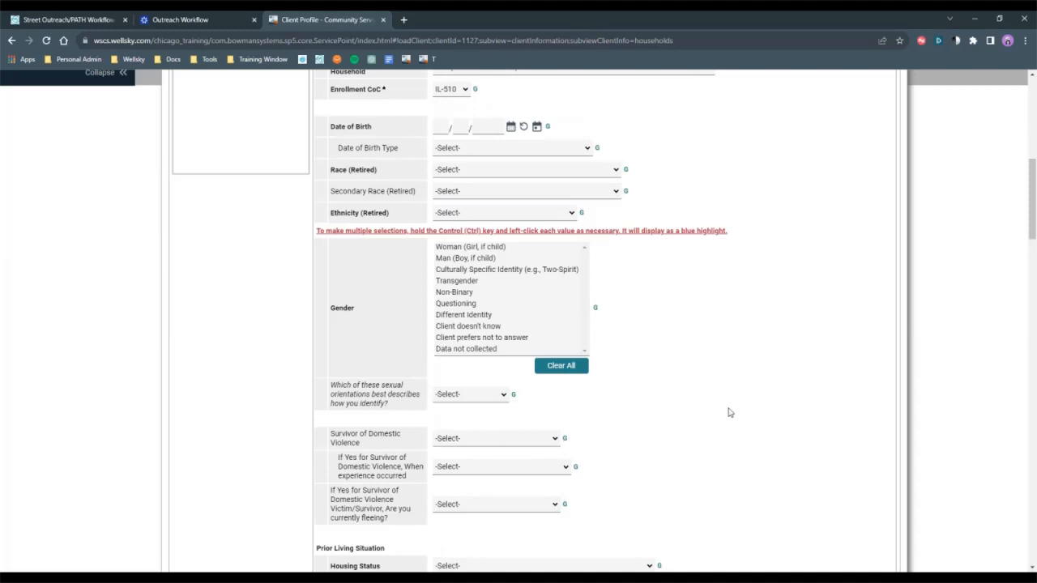
{"action": "scroll", "coordinate": [746, 389], "scroll_direction": "down", "scroll_amount": 3}
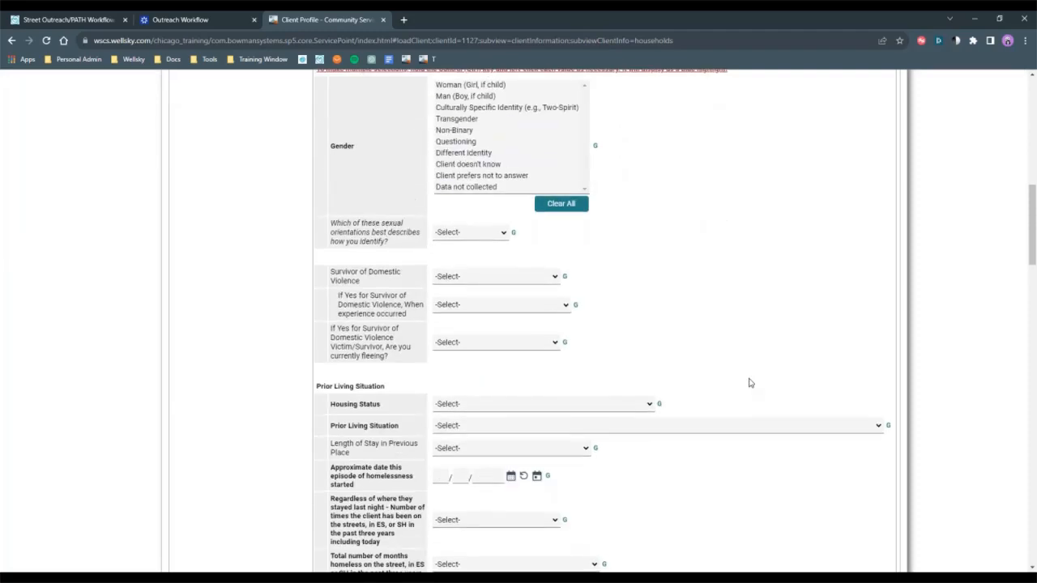
{"action": "scroll", "coordinate": [749, 380], "scroll_direction": "down", "scroll_amount": 5}
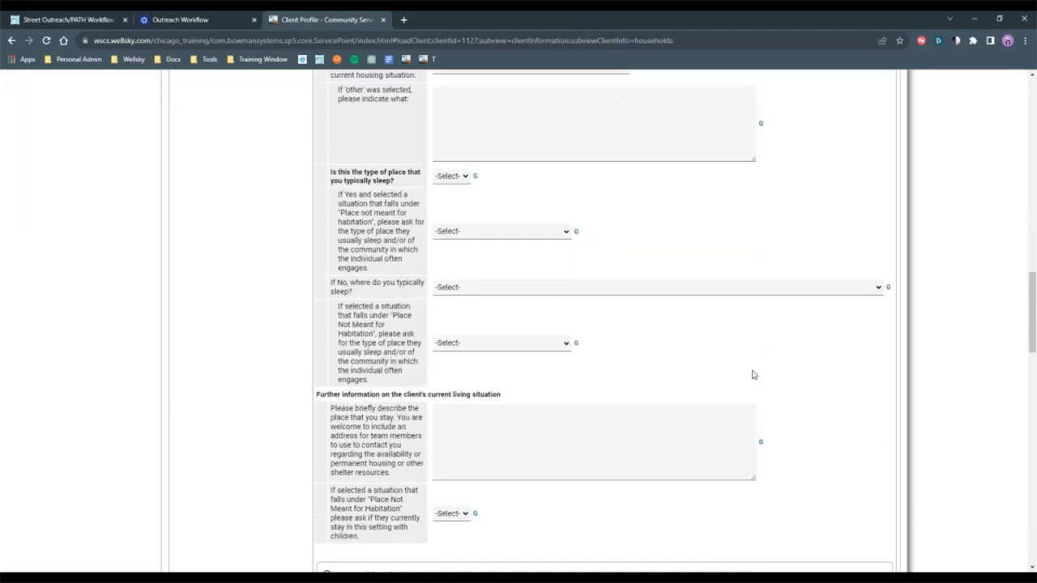
{"action": "scroll", "coordinate": [752, 374], "scroll_direction": "down", "scroll_amount": 2}
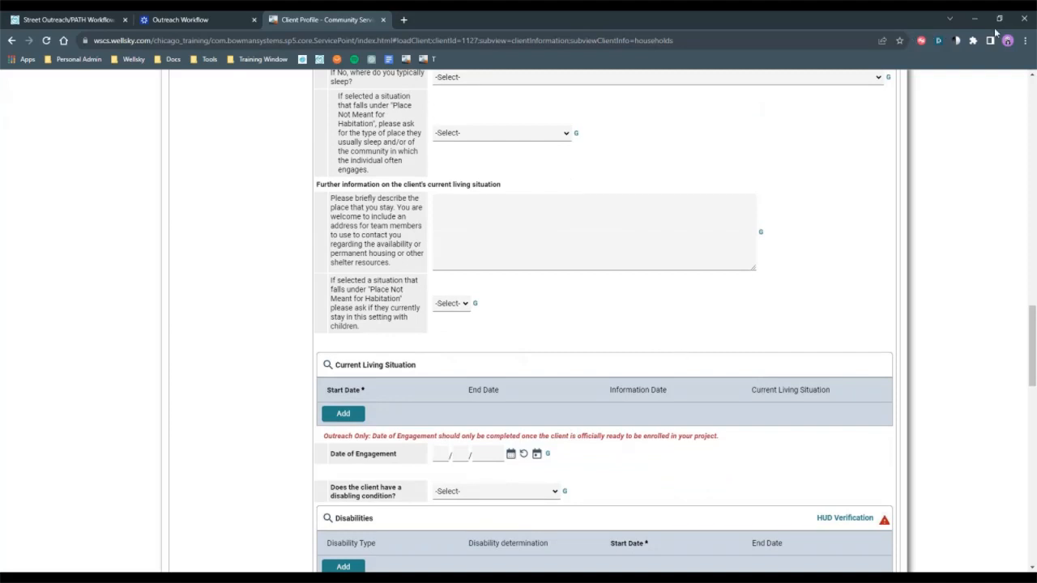
{"action": "left_click", "coordinate": [1025, 40]}
{"action": "left_click", "coordinate": [990, 158]}
{"action": "left_click", "coordinate": [684, 412]}
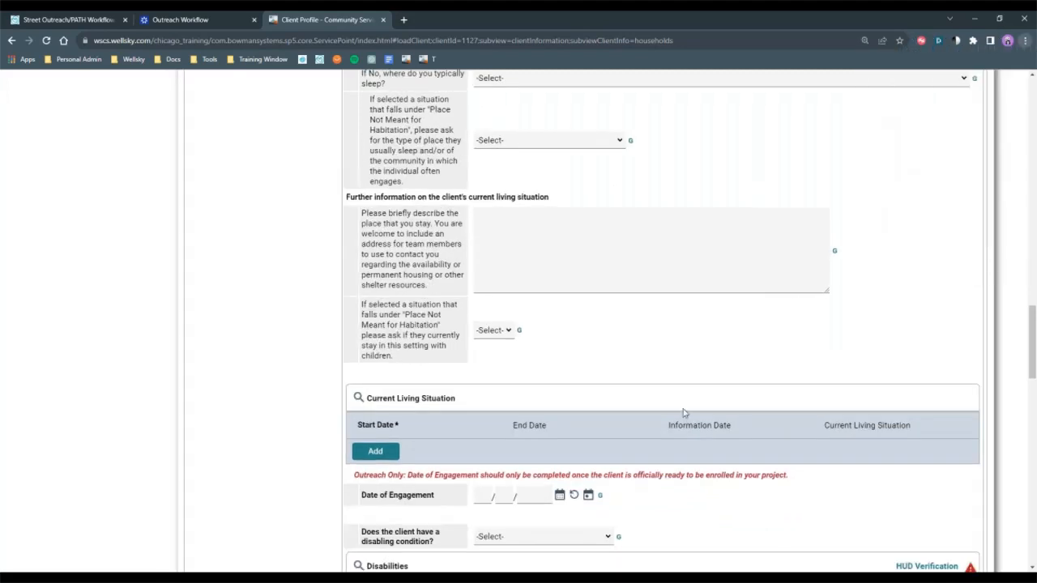
{"action": "scroll", "coordinate": [685, 411], "scroll_direction": "down", "scroll_amount": 2}
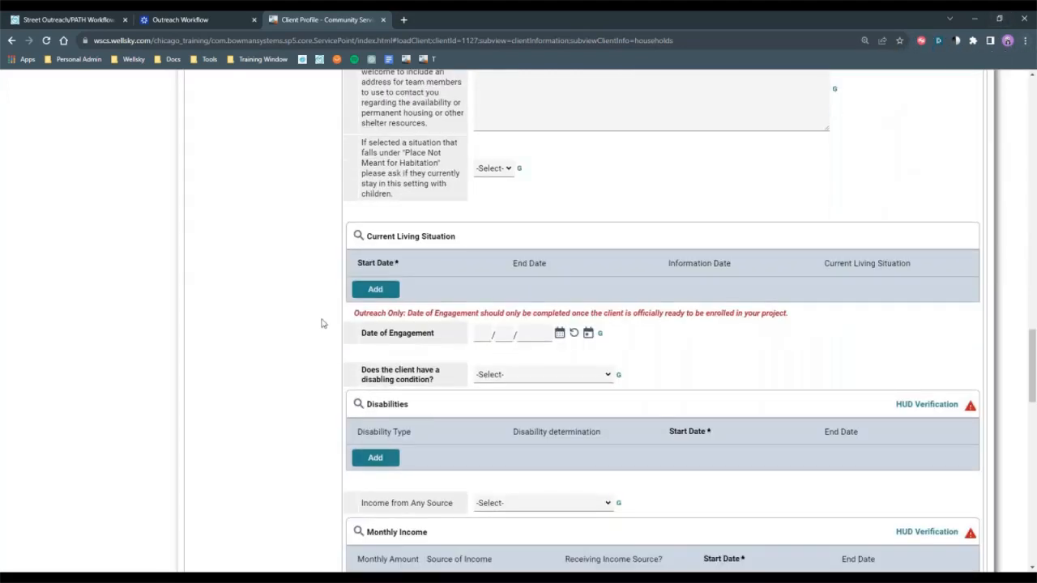
Add a 10/24/2023 Current Living Situation: place not meant for habitation, No to leaving within 14 days
{"action": "left_click", "coordinate": [375, 290]}
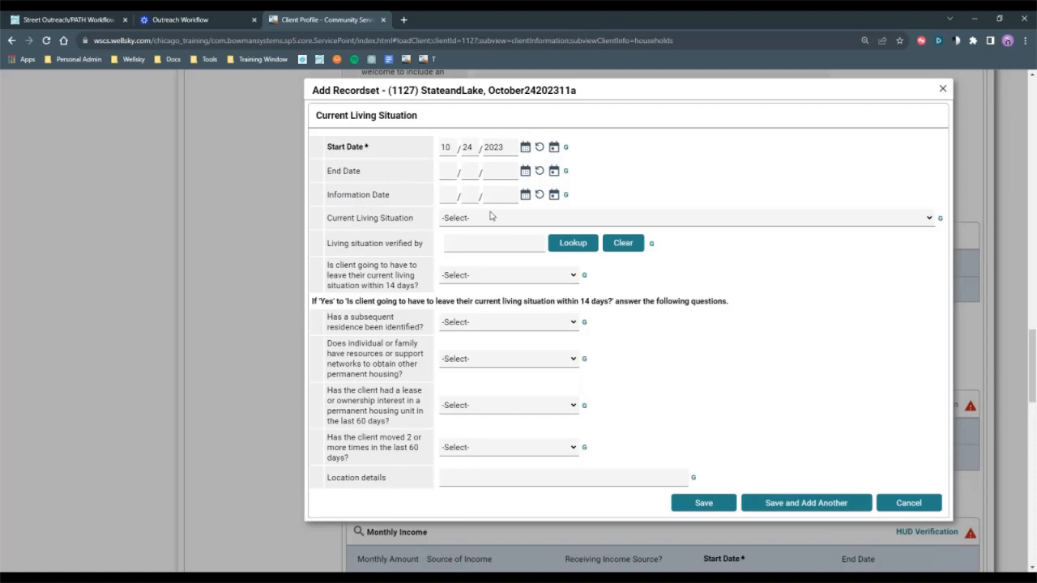
{"action": "left_click", "coordinate": [554, 197]}
{"action": "left_click", "coordinate": [468, 220]}
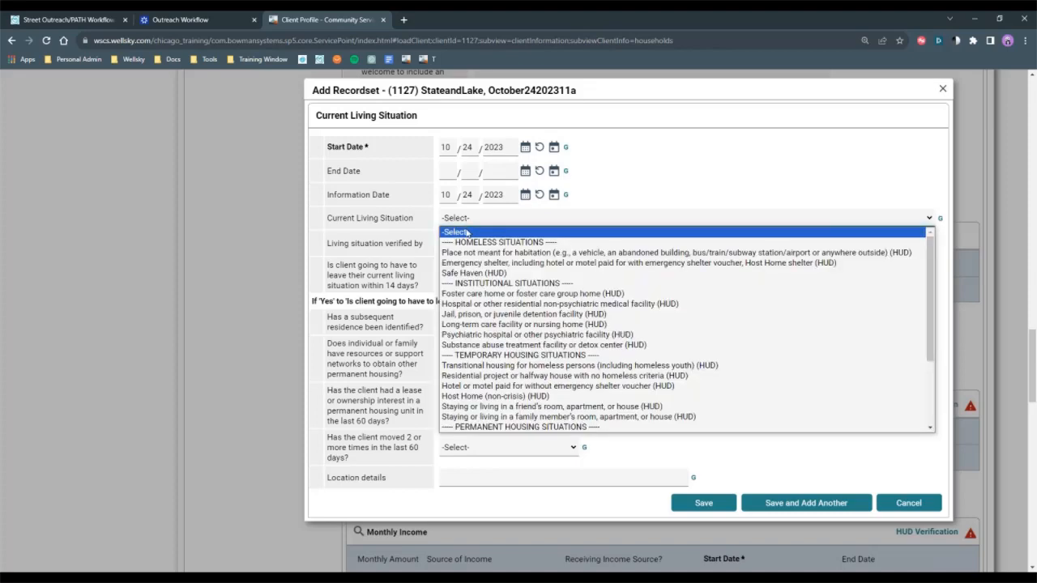
{"action": "left_click", "coordinate": [465, 254]}
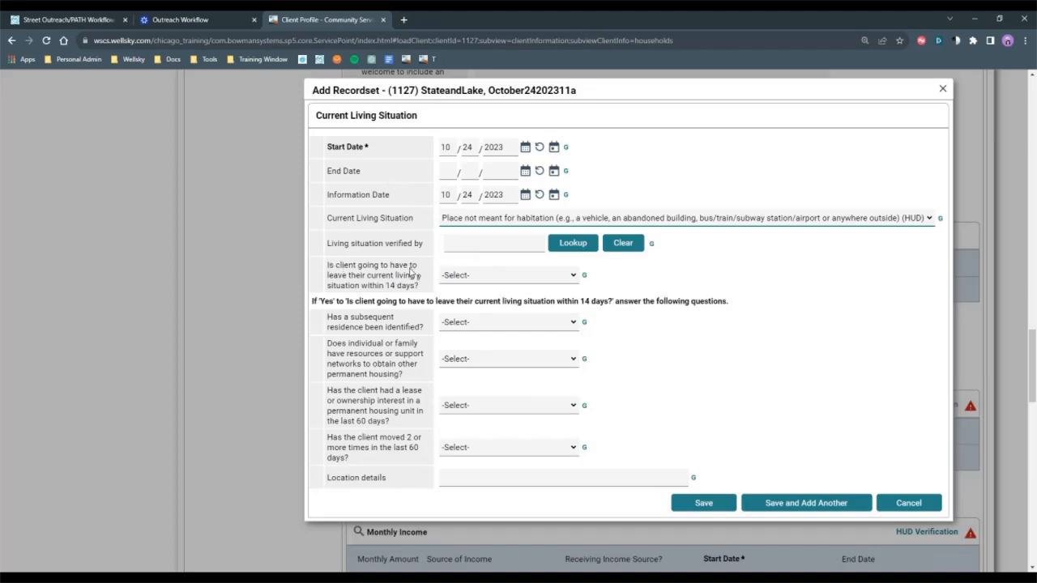
{"action": "left_click", "coordinate": [466, 276]}
{"action": "left_click", "coordinate": [469, 298]}
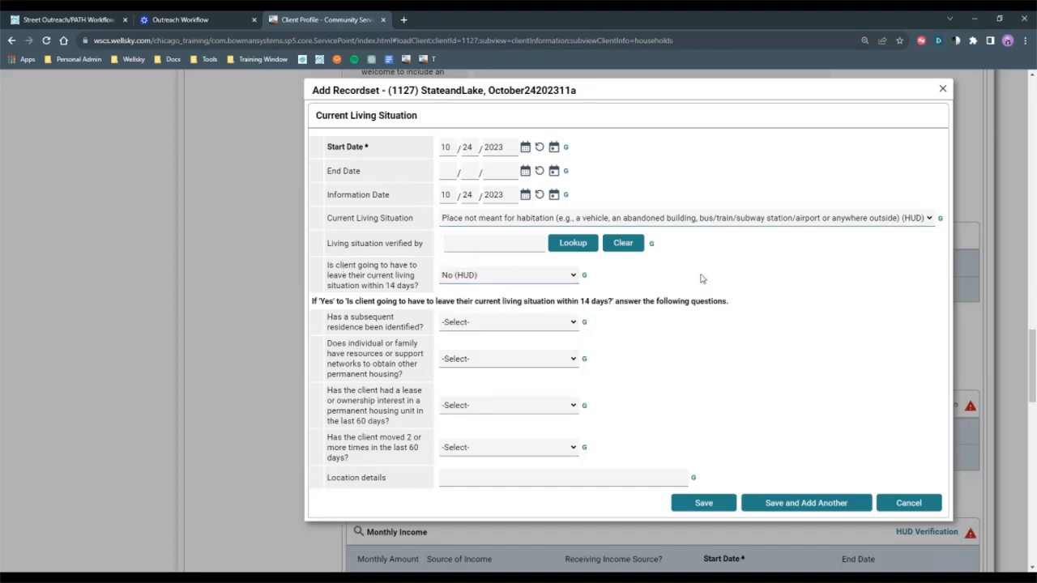
{"action": "left_click", "coordinate": [692, 503]}
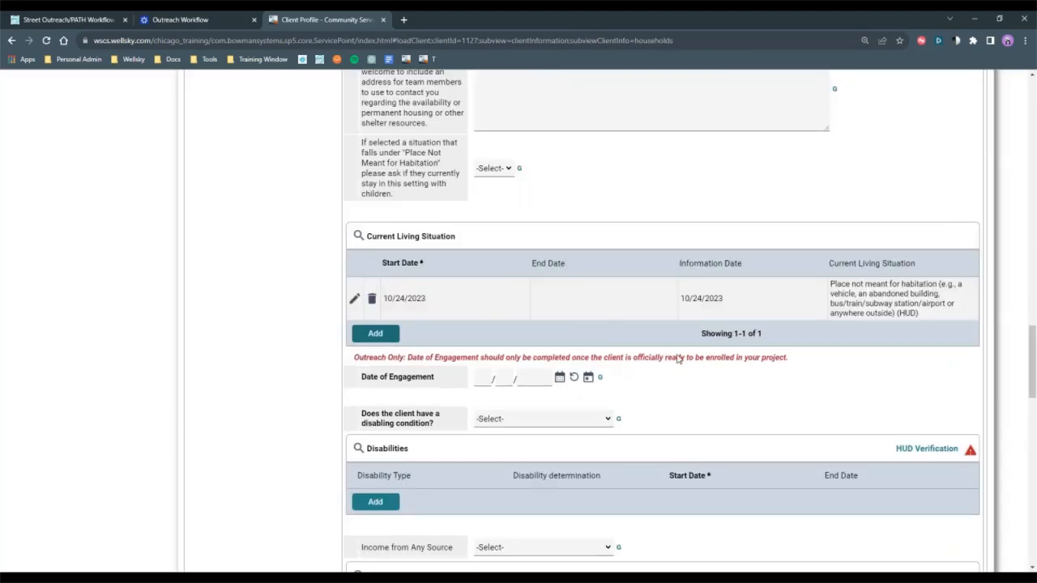
{"action": "scroll", "coordinate": [786, 400], "scroll_direction": "down", "scroll_amount": 3}
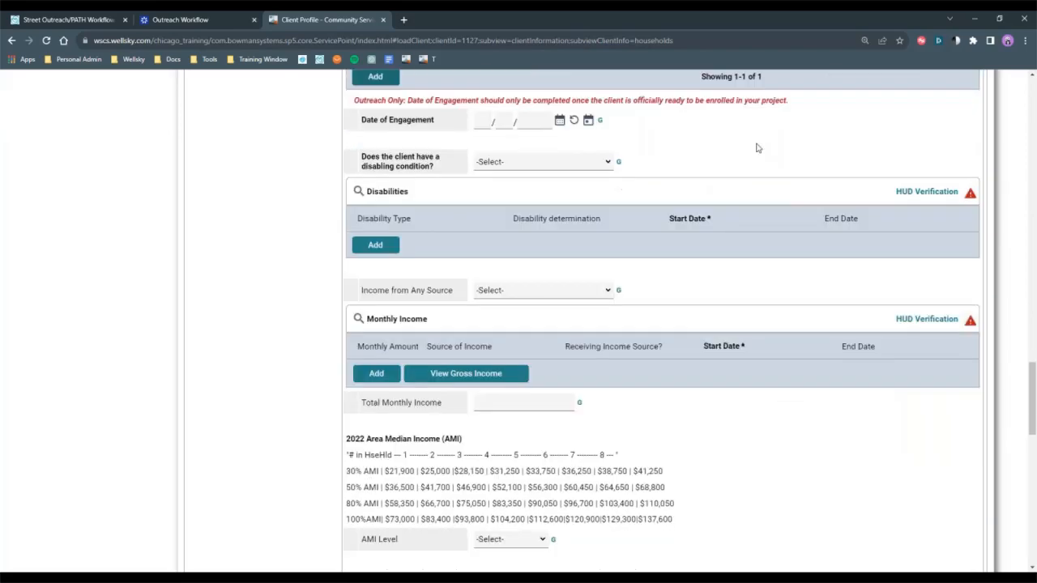
{"action": "scroll", "coordinate": [570, 457], "scroll_direction": "down", "scroll_amount": 8}
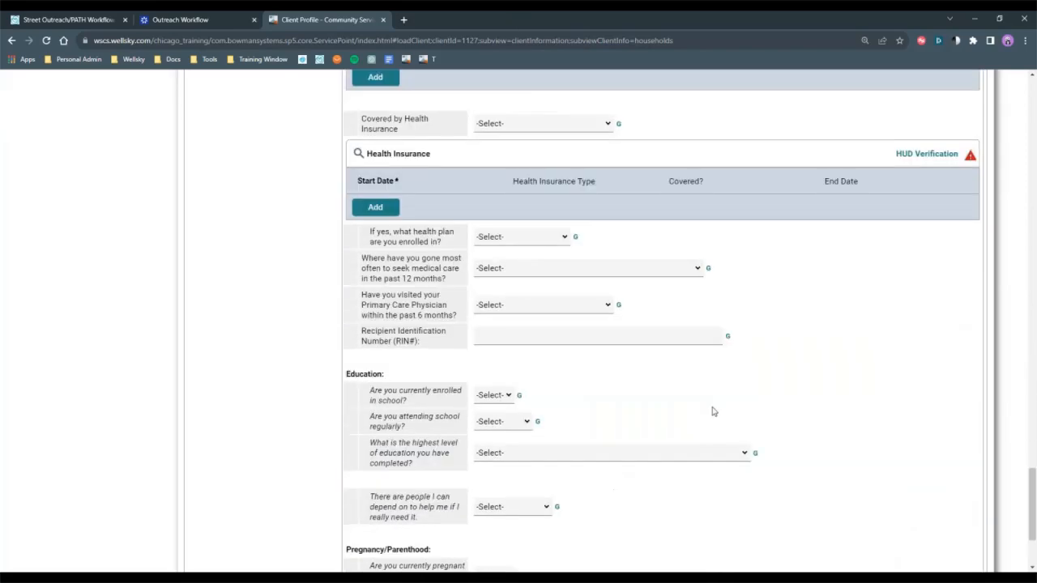
Save and exit the entry assessment, answering No to both Encouraged Answer alerts
{"action": "left_click", "coordinate": [811, 526]}
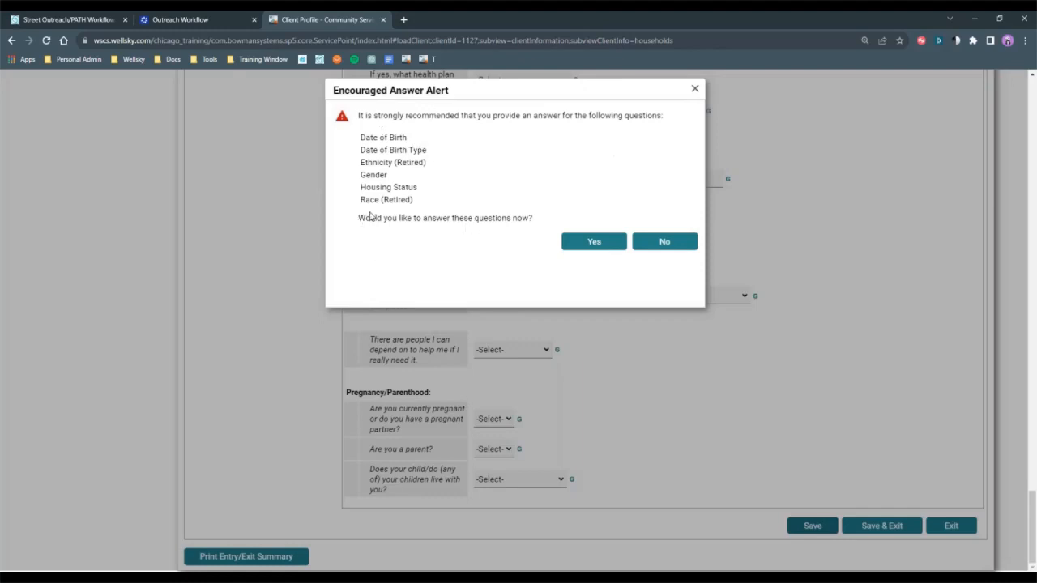
{"action": "left_click", "coordinate": [662, 245]}
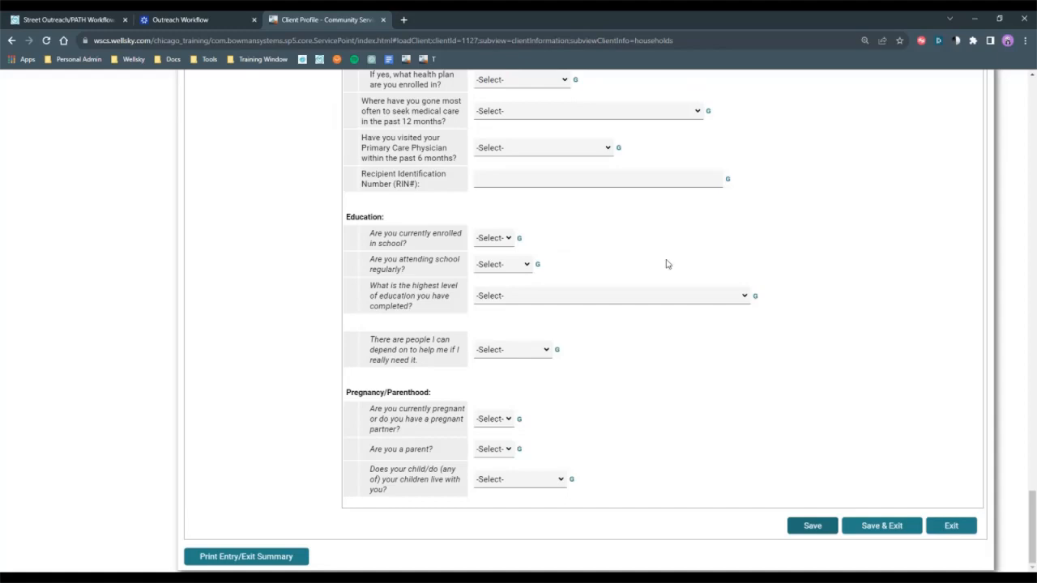
{"action": "left_click", "coordinate": [879, 526]}
{"action": "left_click", "coordinate": [664, 242]}
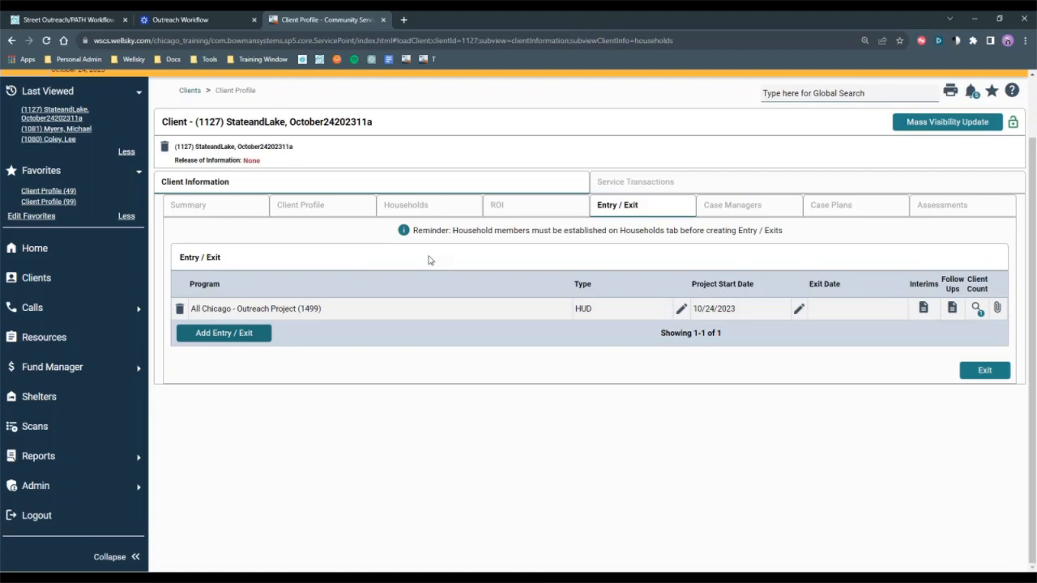
Back in the Outreach Workflow lesson, move the Contacts slide to step 3, Documenting Additional Contacts
{"action": "left_click", "coordinate": [205, 24]}
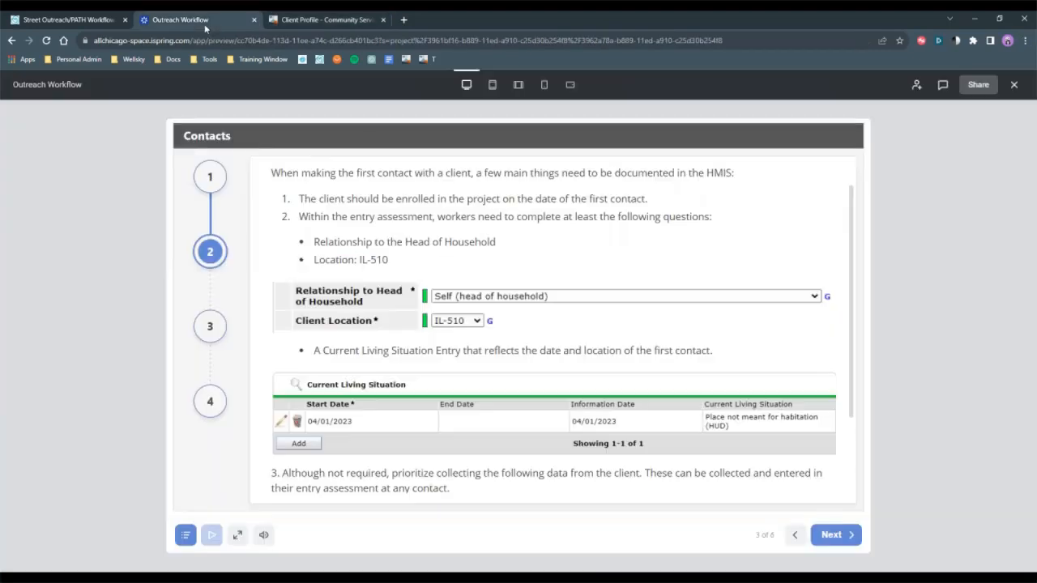
{"action": "scroll", "coordinate": [542, 327], "scroll_direction": "down", "scroll_amount": 2}
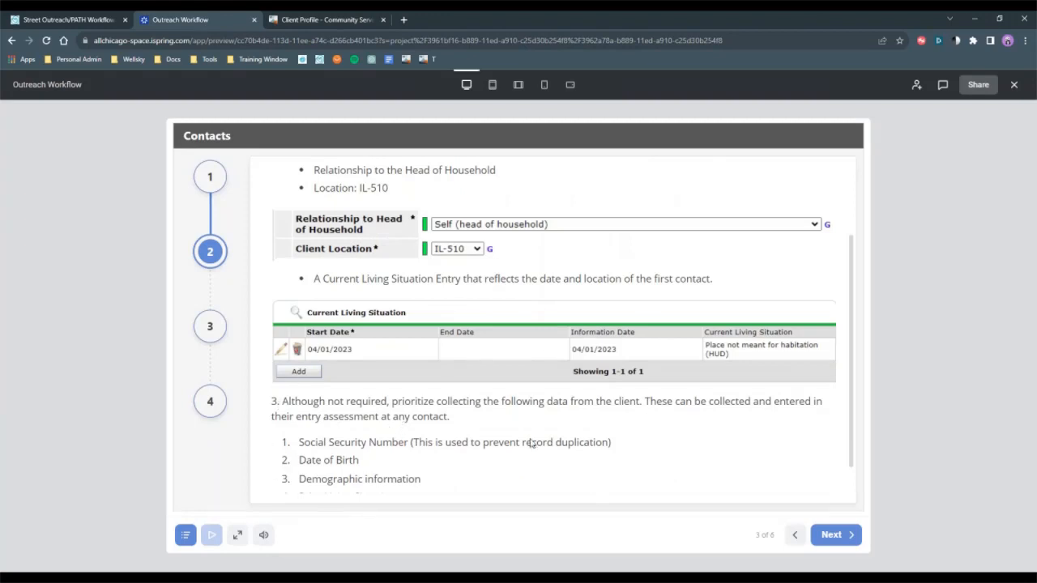
{"action": "scroll", "coordinate": [517, 437], "scroll_direction": "down", "scroll_amount": 1}
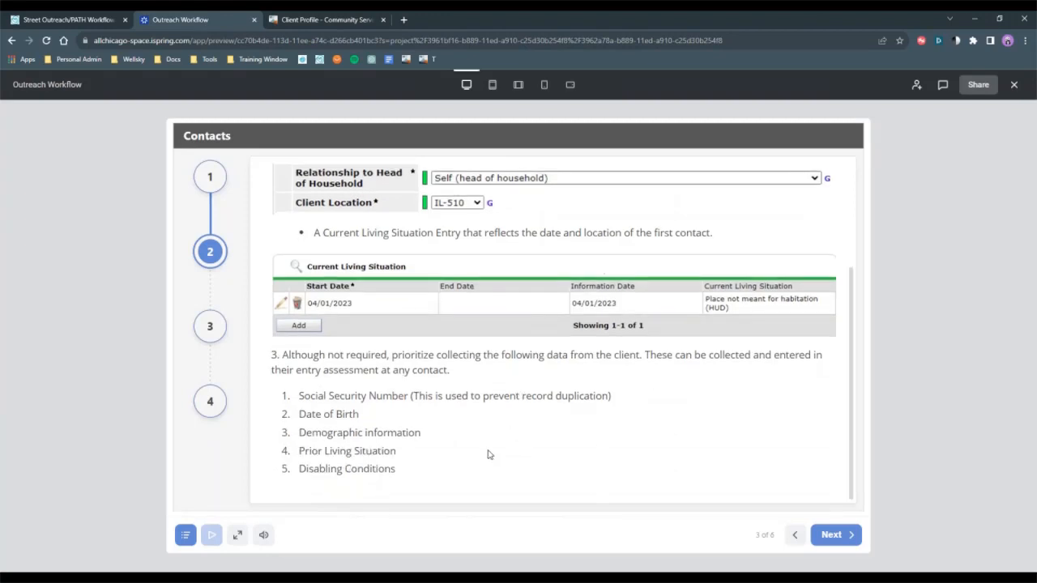
{"action": "left_click", "coordinate": [213, 329]}
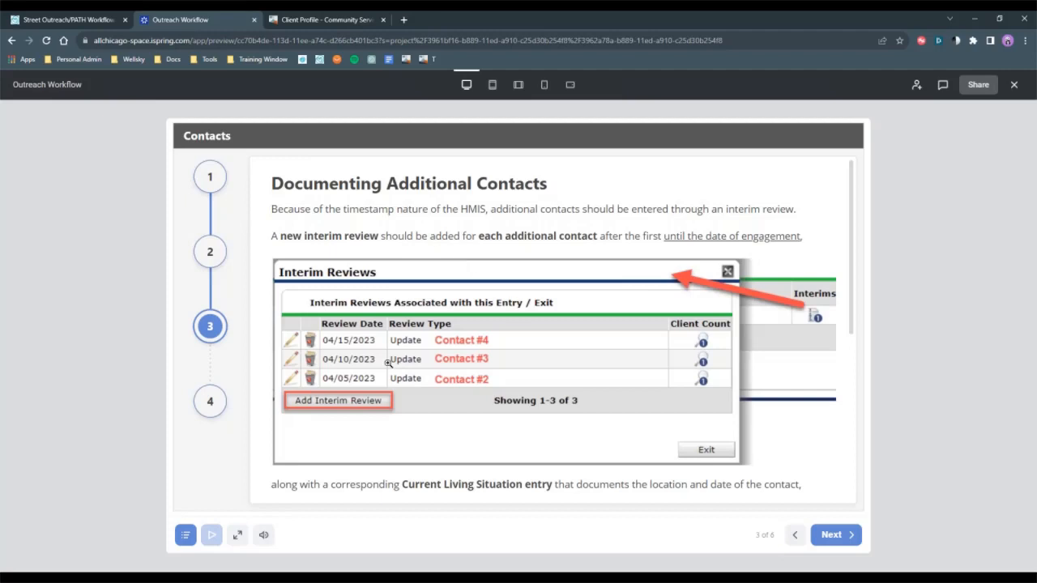
View the enlarged Interim Reviews and Current Living Situation examples, then return to the client's WellSky profile
{"action": "scroll", "coordinate": [459, 390], "scroll_direction": "down", "scroll_amount": 1}
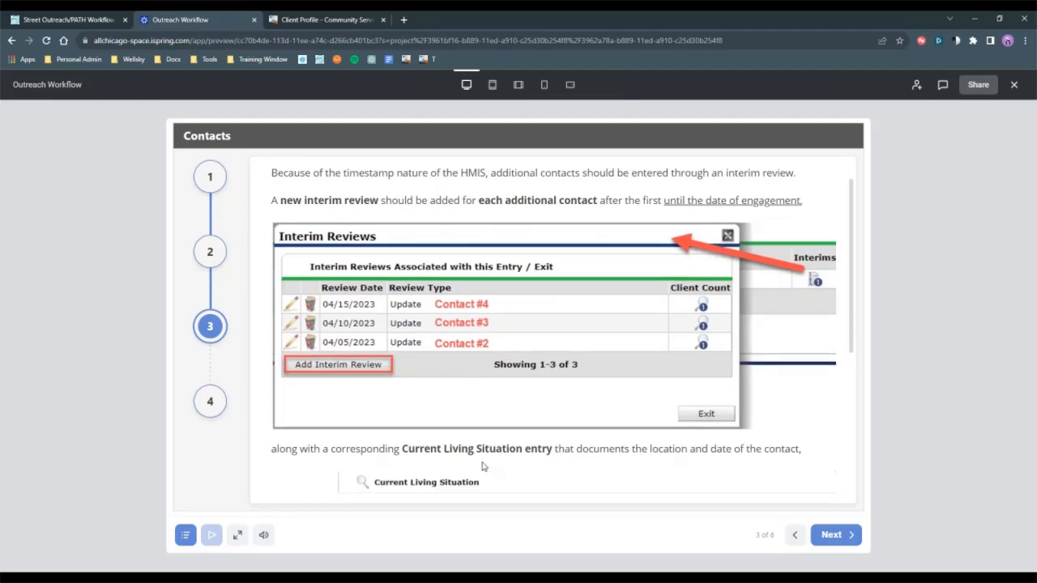
{"action": "left_click", "coordinate": [397, 310]}
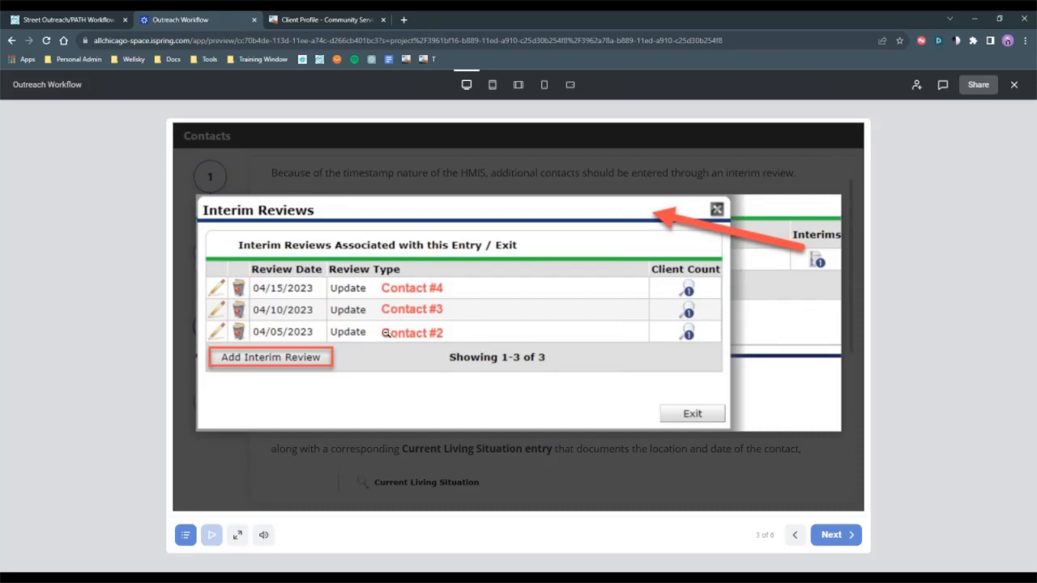
{"action": "left_click", "coordinate": [753, 482]}
{"action": "scroll", "coordinate": [567, 446], "scroll_direction": "down", "scroll_amount": 3}
{"action": "left_click", "coordinate": [423, 340]}
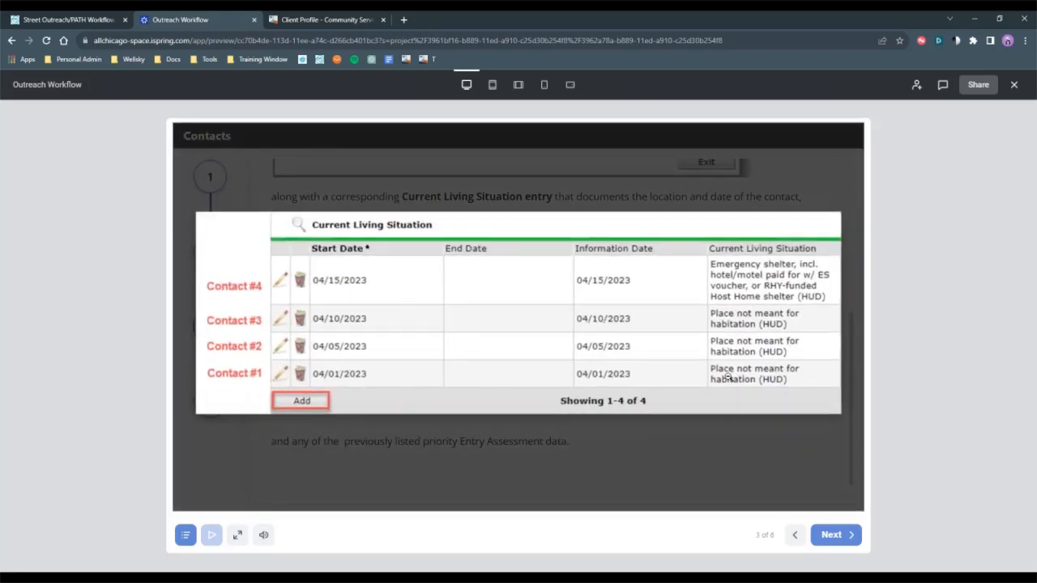
{"action": "left_click", "coordinate": [496, 489]}
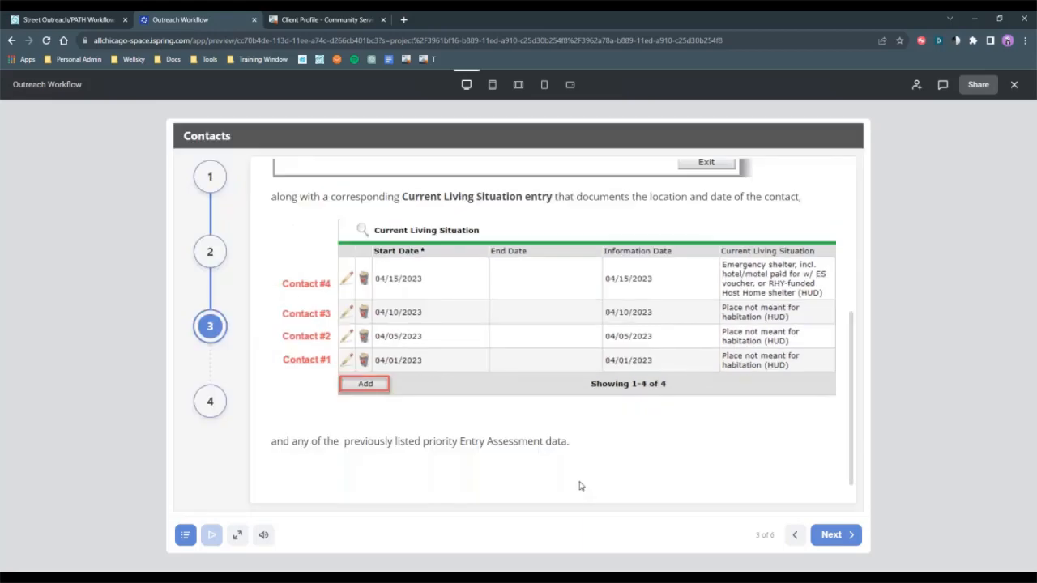
{"action": "left_click", "coordinate": [345, 22]}
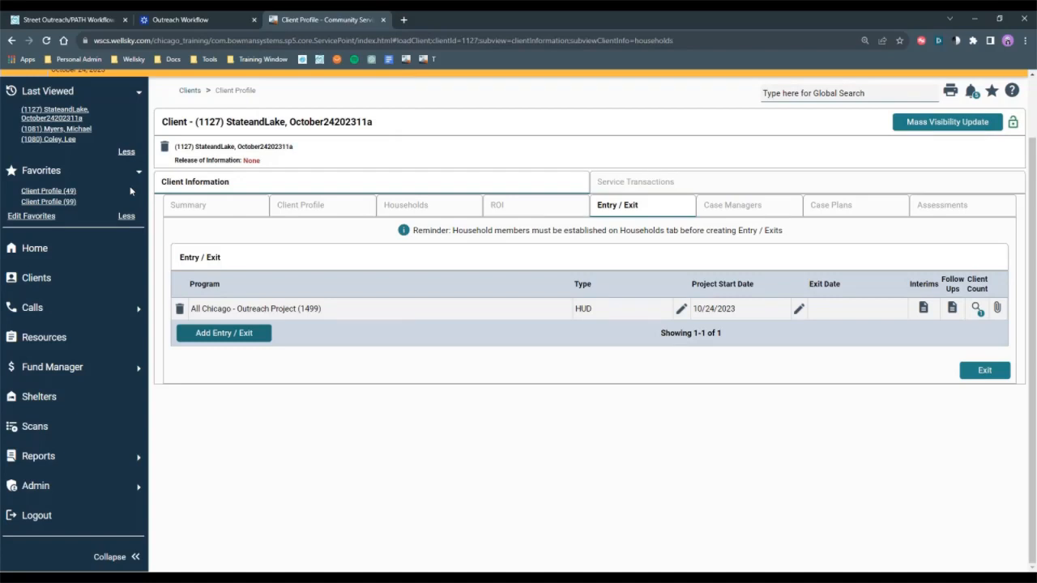
Add an Update interim review dated 10/25/2023 to the client's Outreach Project entry
{"action": "left_click", "coordinate": [199, 203]}
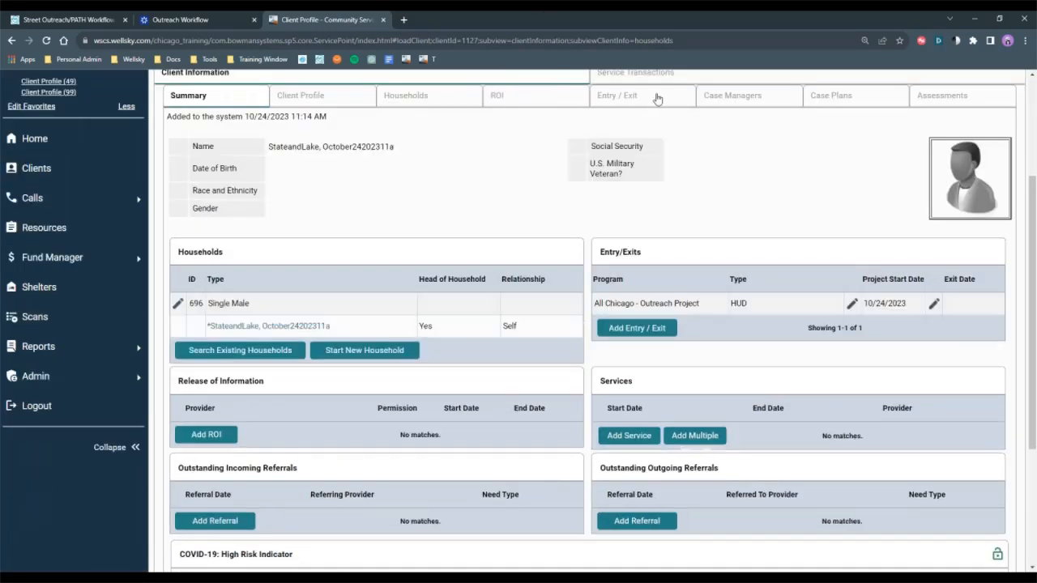
{"action": "left_click", "coordinate": [657, 96]}
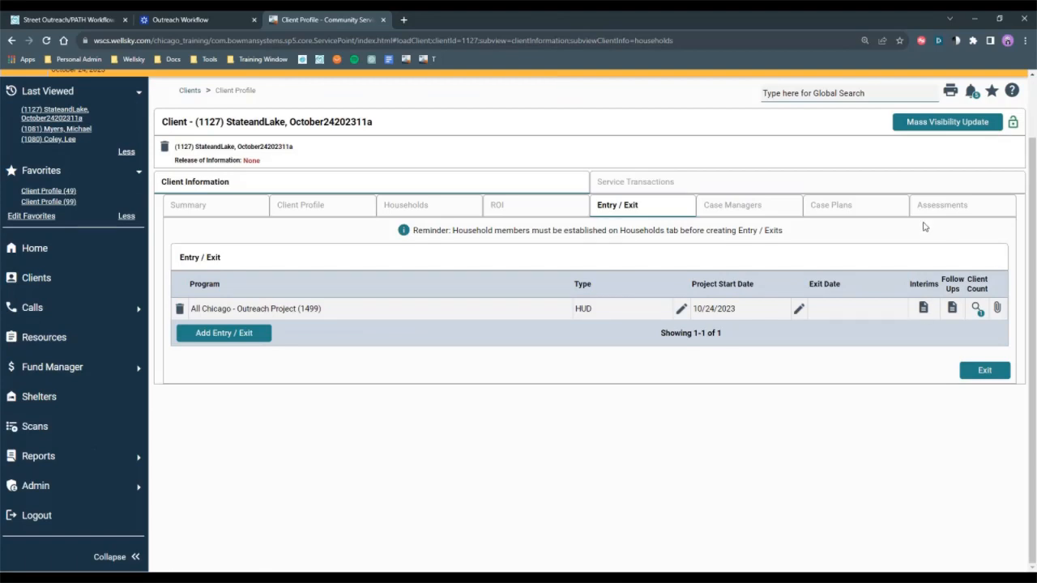
{"action": "left_click", "coordinate": [924, 313]}
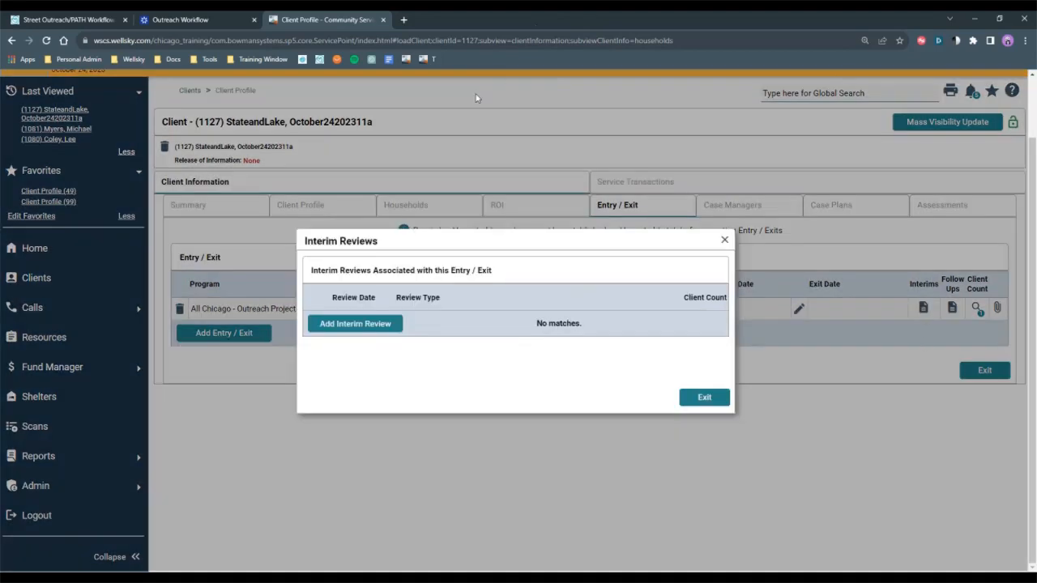
{"action": "left_click", "coordinate": [382, 324]}
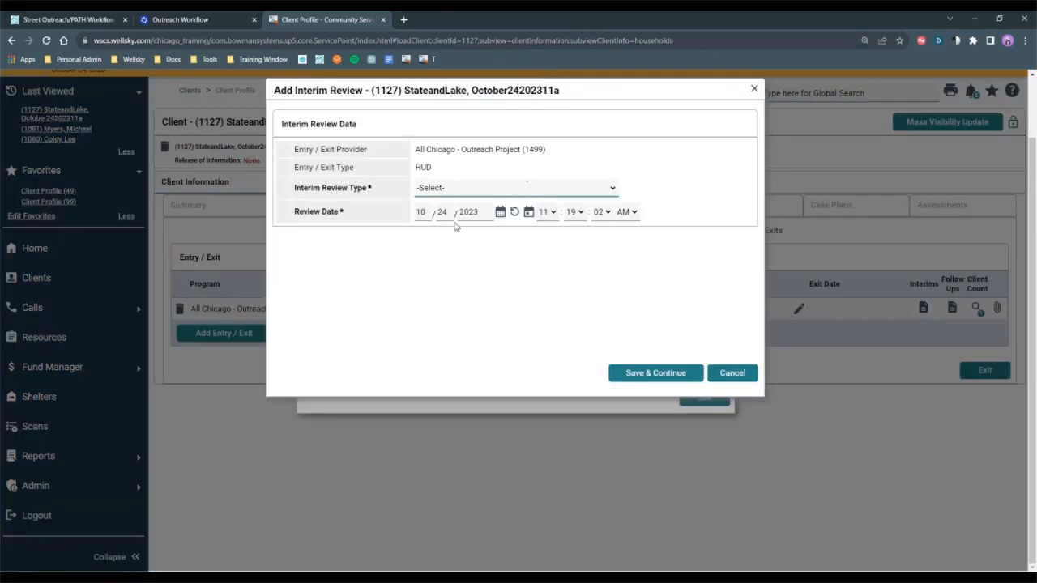
{"action": "left_click", "coordinate": [458, 190]}
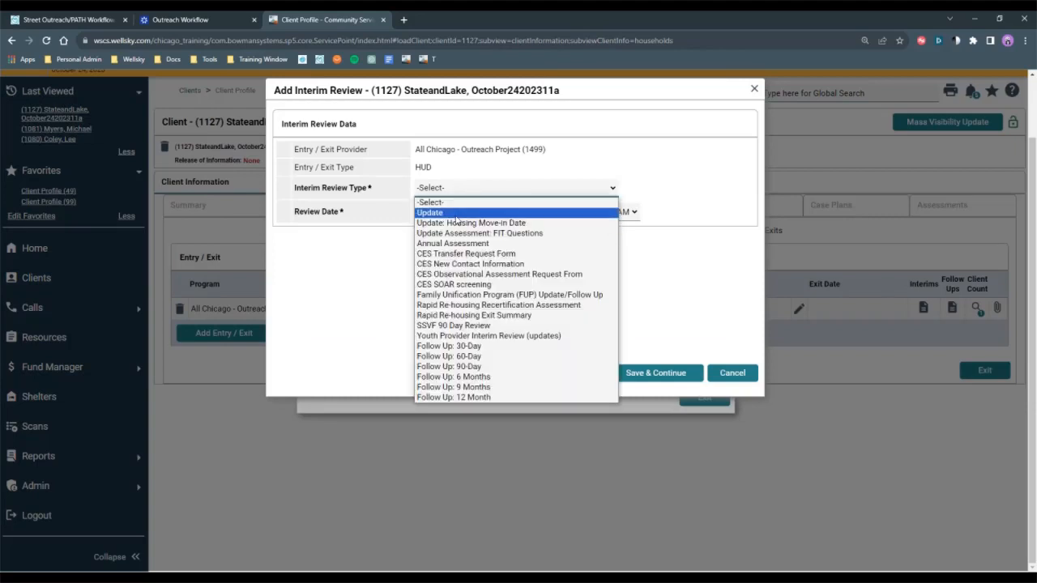
{"action": "left_click", "coordinate": [450, 212]}
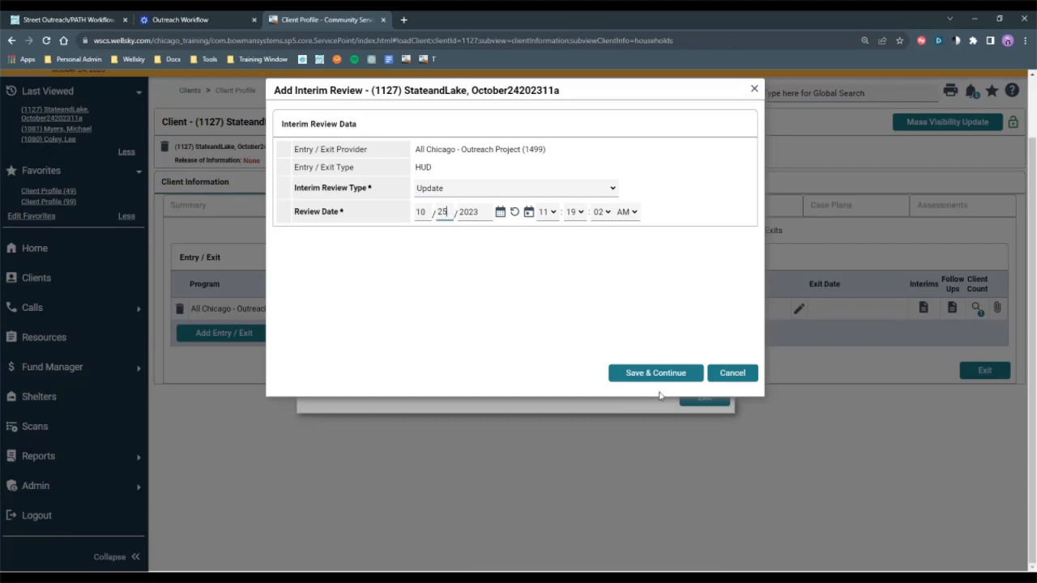
{"action": "left_click", "coordinate": [669, 377]}
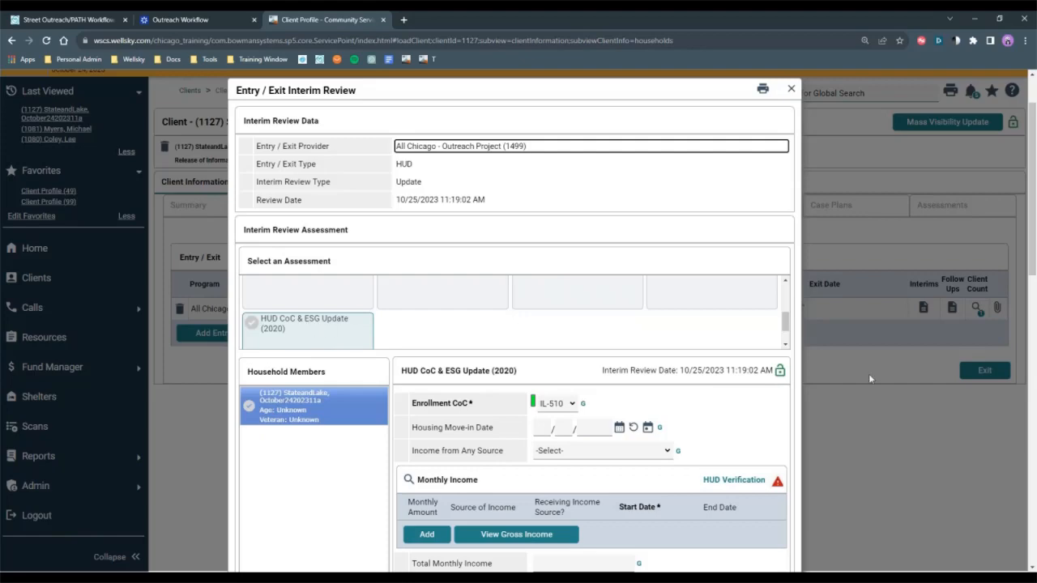
Record a 10/25/2023 current living situation: Place not meant for habitation, No to leaving within 14 days
{"action": "scroll", "coordinate": [869, 375], "scroll_direction": "down", "scroll_amount": 1}
{"action": "scroll", "coordinate": [869, 366], "scroll_direction": "down", "scroll_amount": 7}
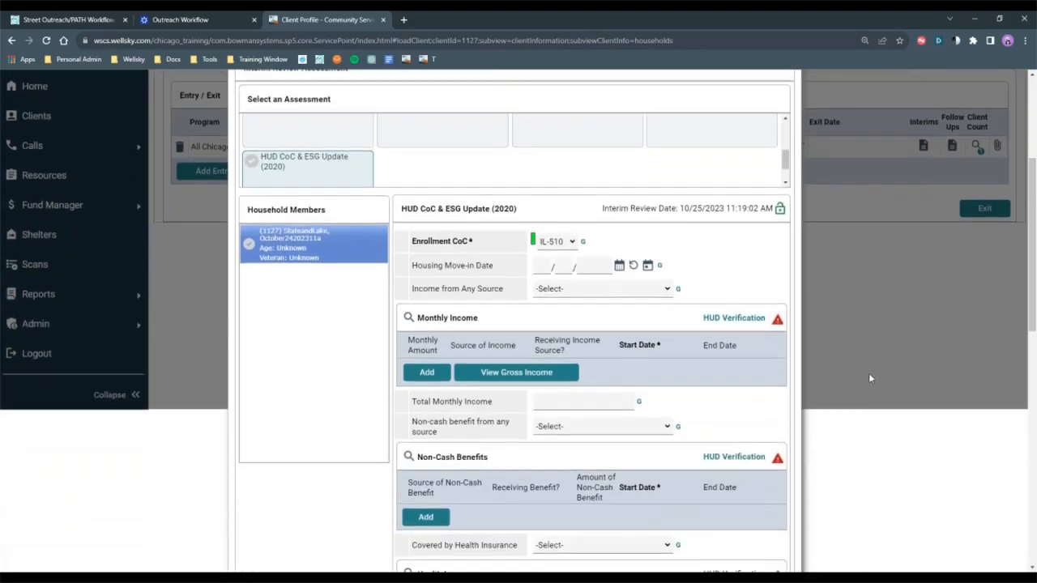
{"action": "scroll", "coordinate": [866, 346], "scroll_direction": "down", "scroll_amount": 7}
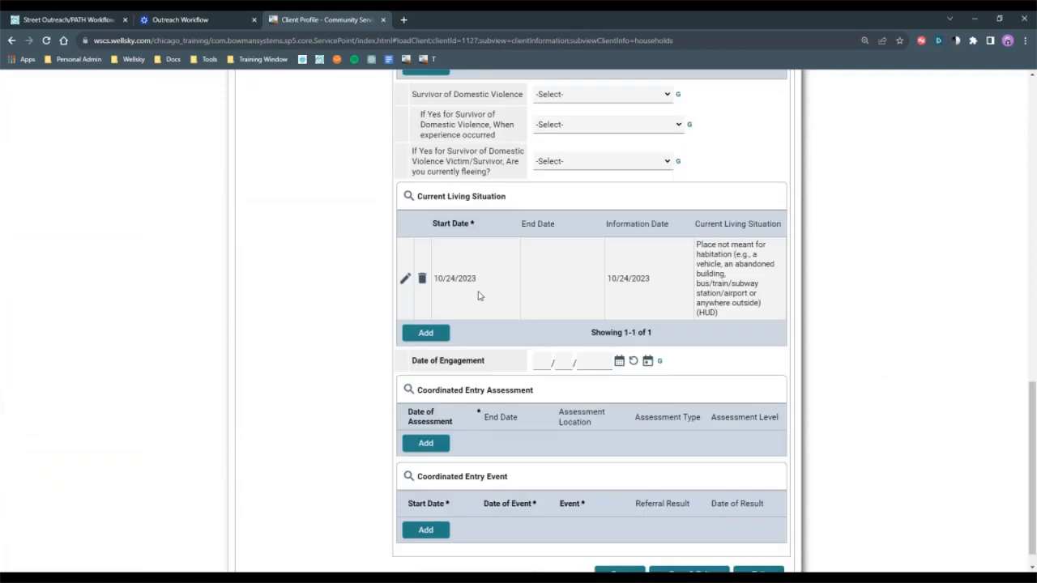
{"action": "left_click", "coordinate": [425, 332]}
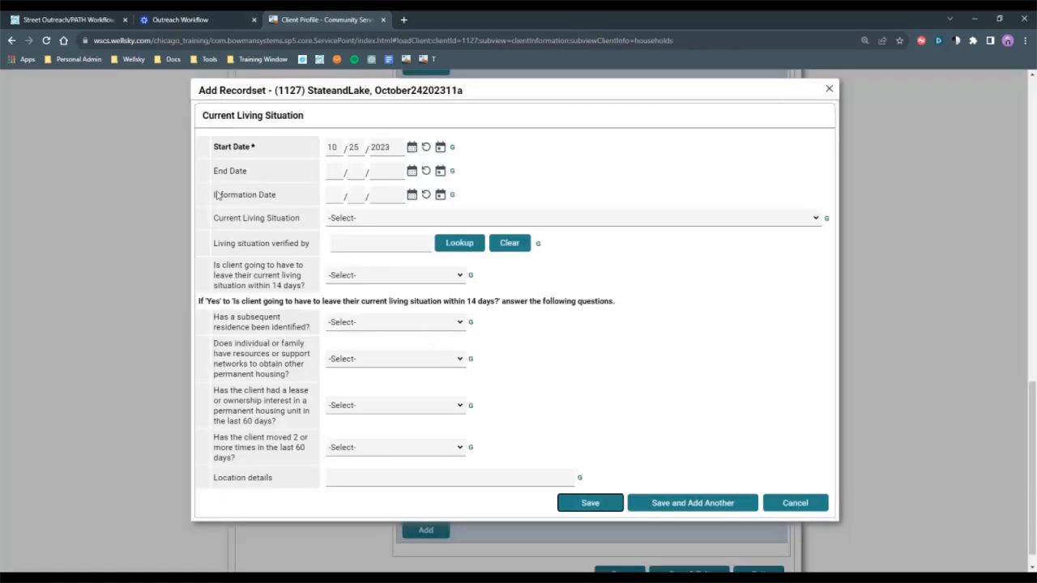
{"action": "left_click", "coordinate": [330, 149]}
{"action": "left_click", "coordinate": [396, 150]}
{"action": "left_click", "coordinate": [440, 196]}
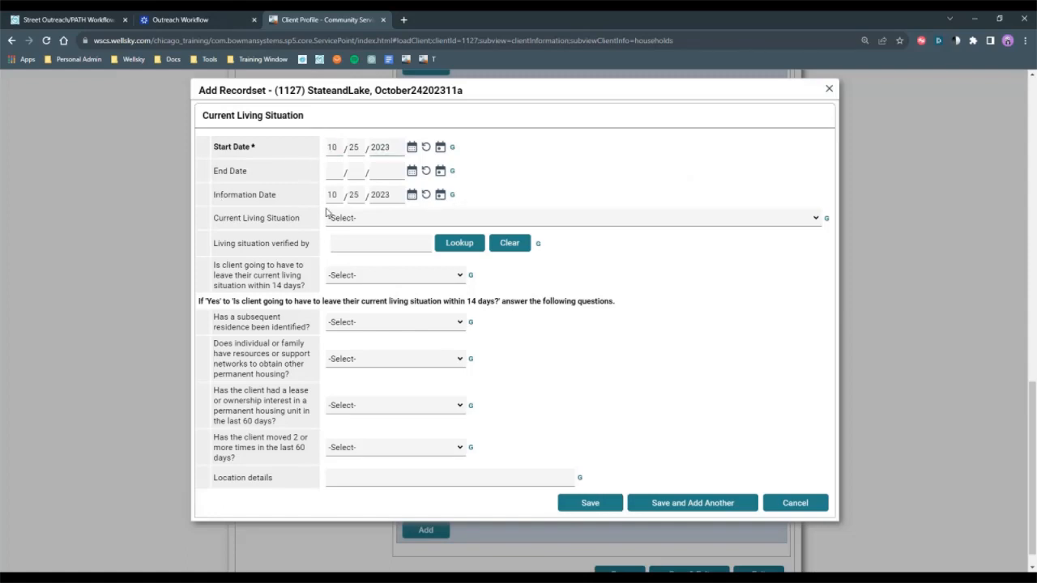
{"action": "left_click", "coordinate": [392, 226]}
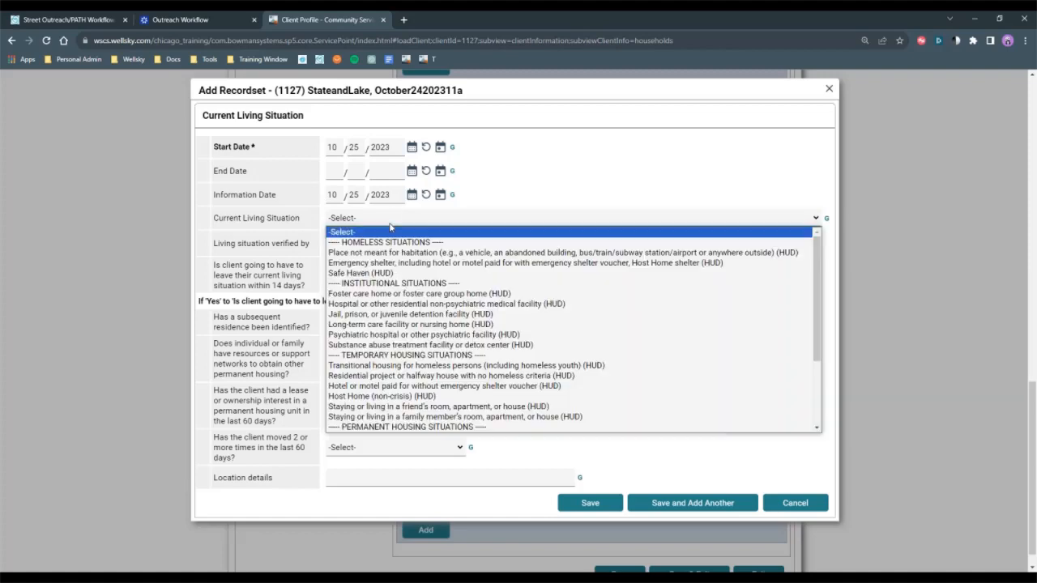
{"action": "left_click", "coordinate": [395, 253]}
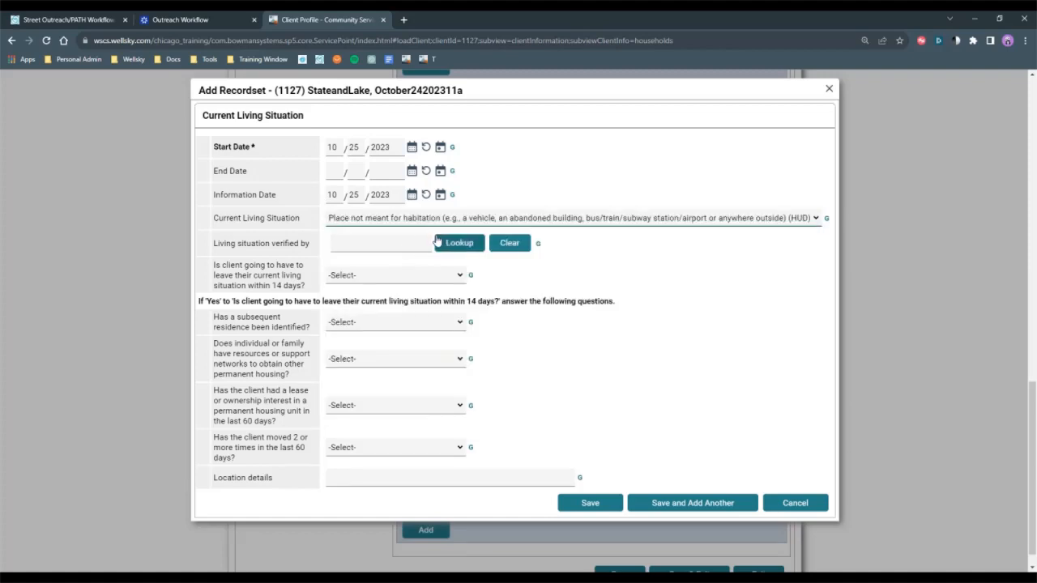
{"action": "left_click", "coordinate": [355, 276]}
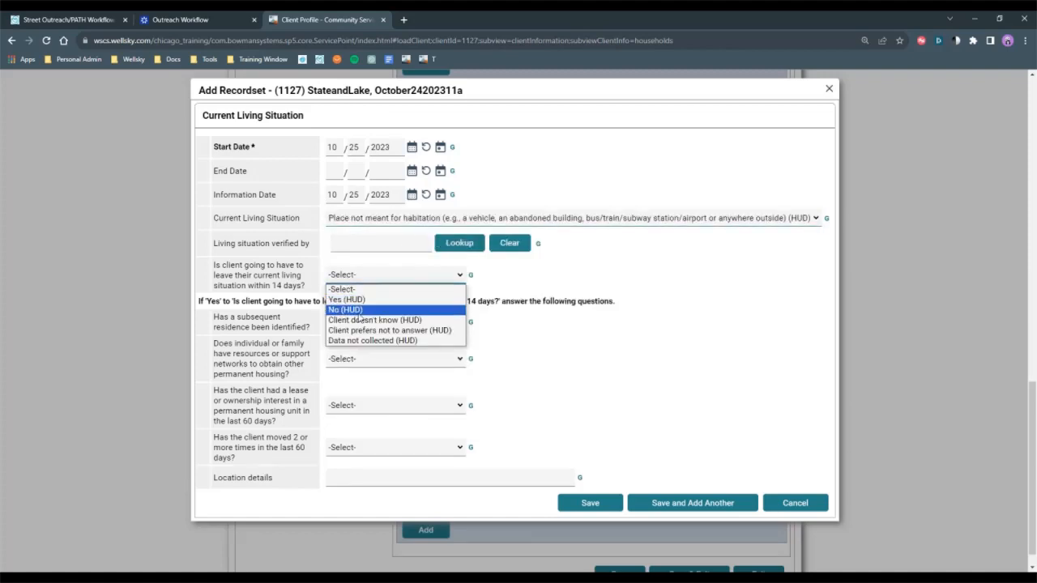
{"action": "left_click", "coordinate": [346, 310]}
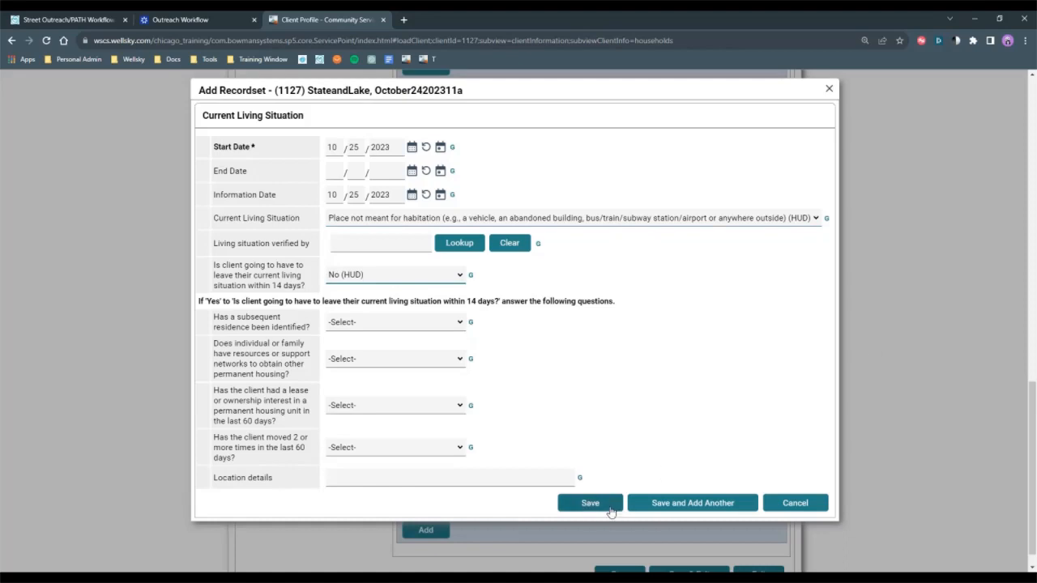
{"action": "left_click", "coordinate": [608, 512]}
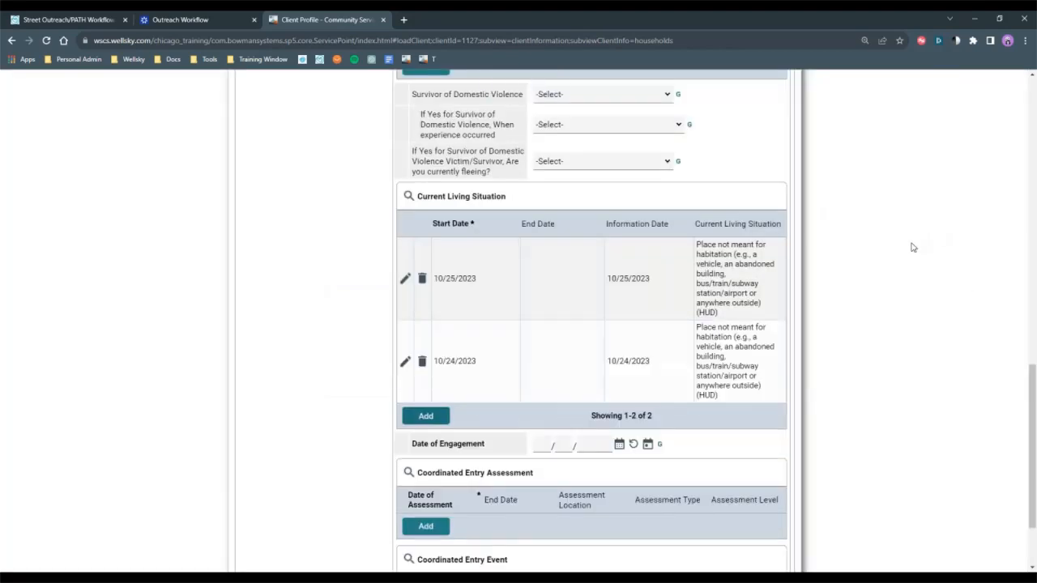
{"action": "scroll", "coordinate": [911, 255], "scroll_direction": "down", "scroll_amount": 3}
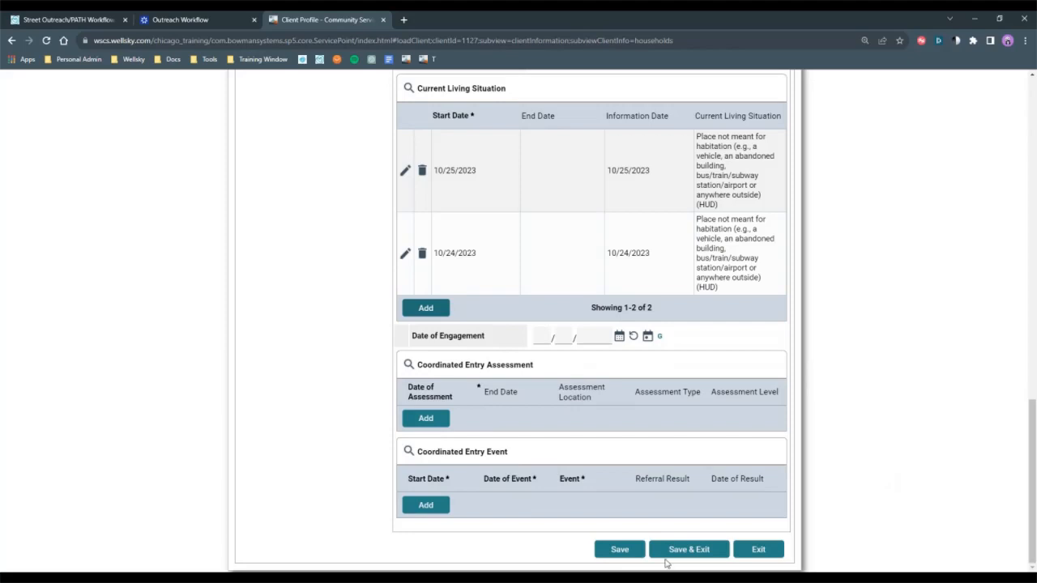
{"action": "left_click", "coordinate": [672, 551]}
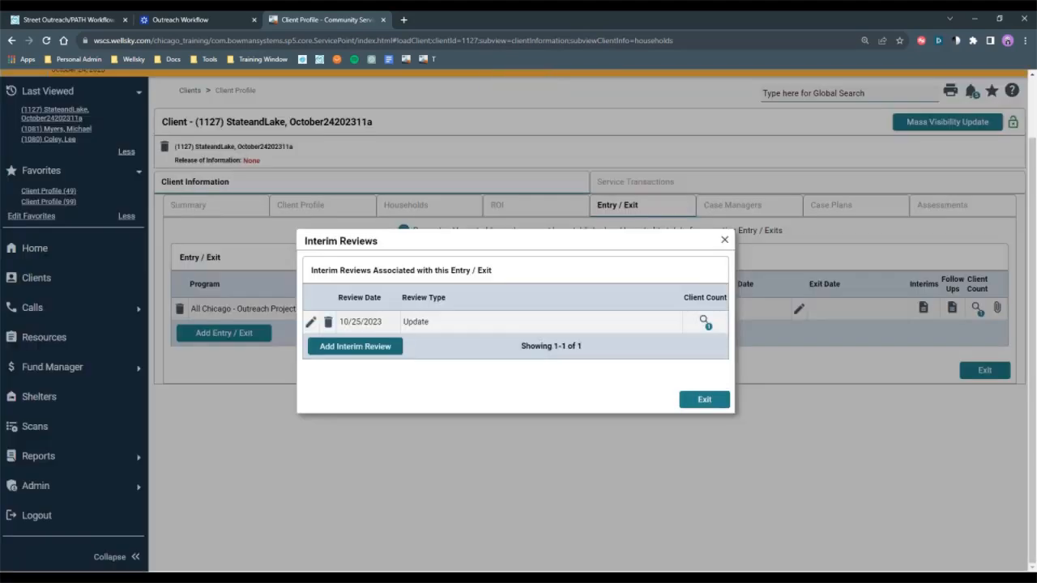
{"action": "left_click", "coordinate": [704, 399]}
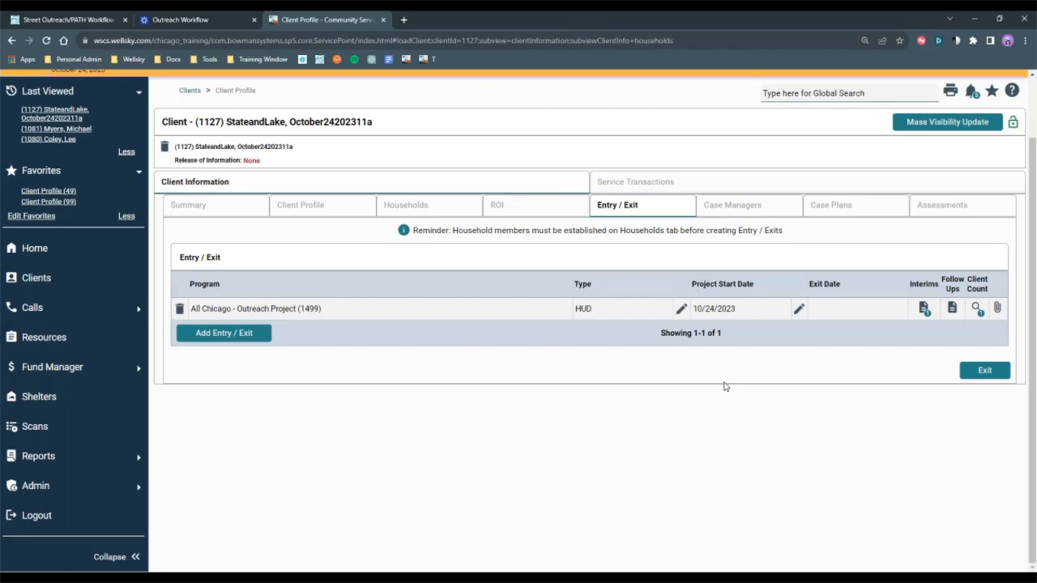
{"action": "left_click", "coordinate": [682, 309]}
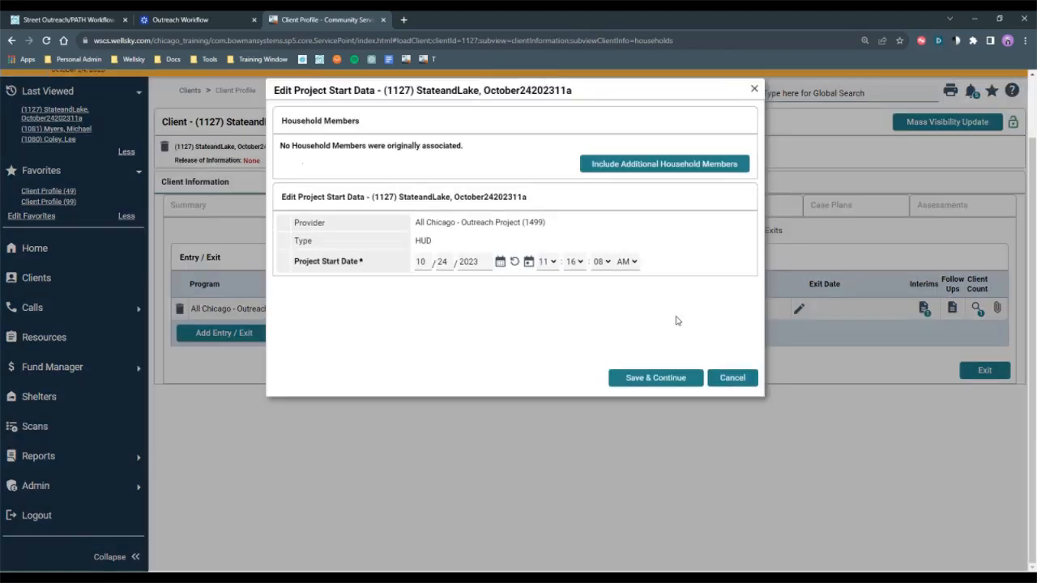
{"action": "left_click", "coordinate": [650, 378]}
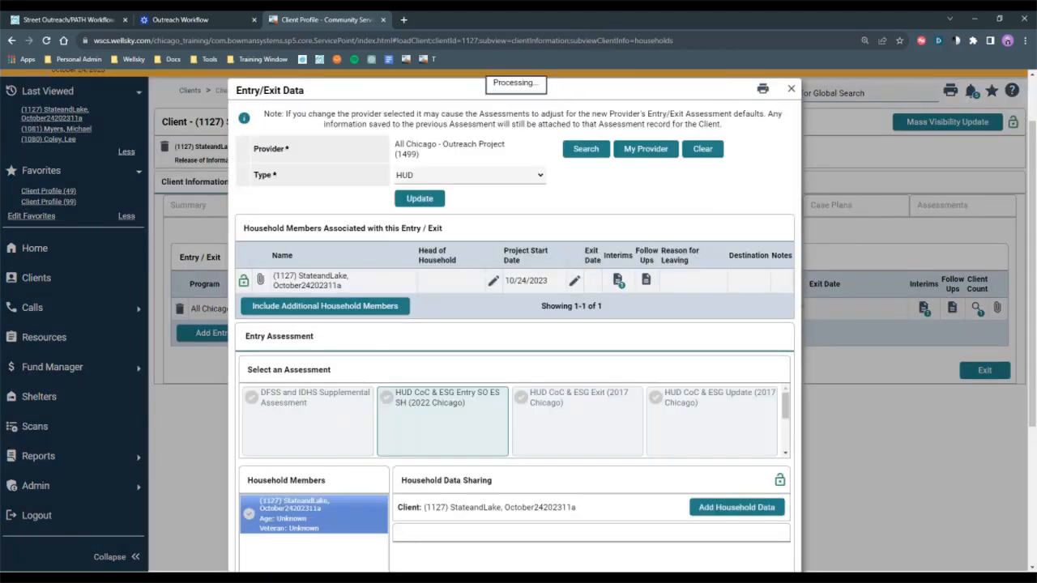
{"action": "scroll", "coordinate": [647, 484], "scroll_direction": "down", "scroll_amount": 5}
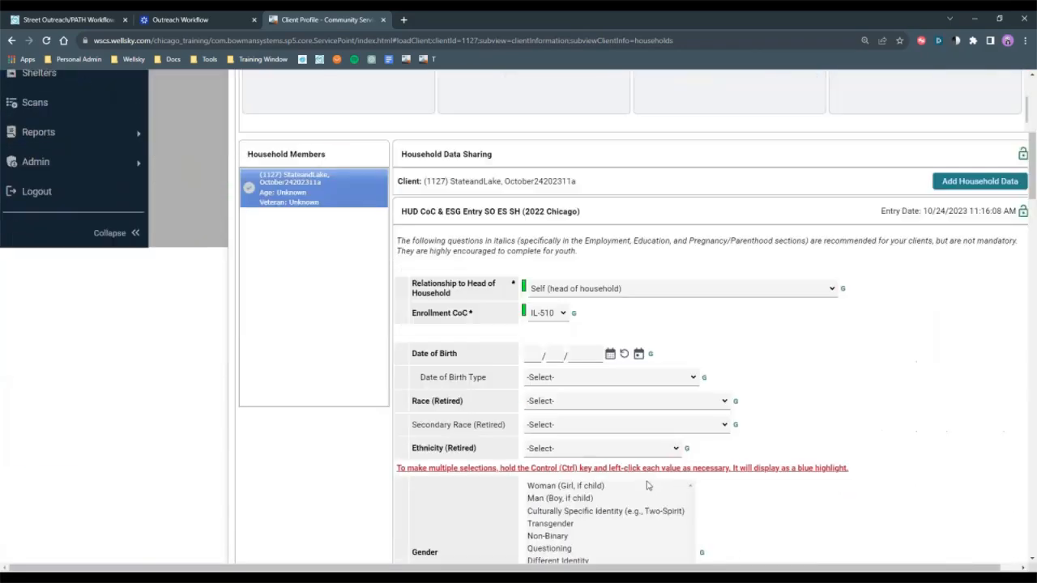
{"action": "scroll", "coordinate": [924, 445], "scroll_direction": "up", "scroll_amount": 2}
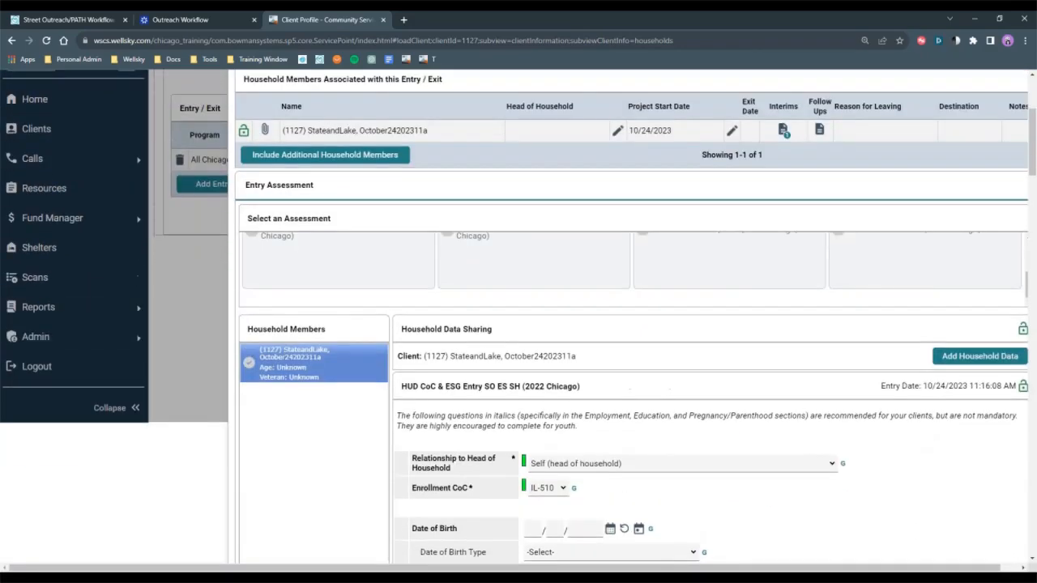
{"action": "scroll", "coordinate": [891, 405], "scroll_direction": "up", "scroll_amount": 3}
{"action": "left_click", "coordinate": [820, 151]}
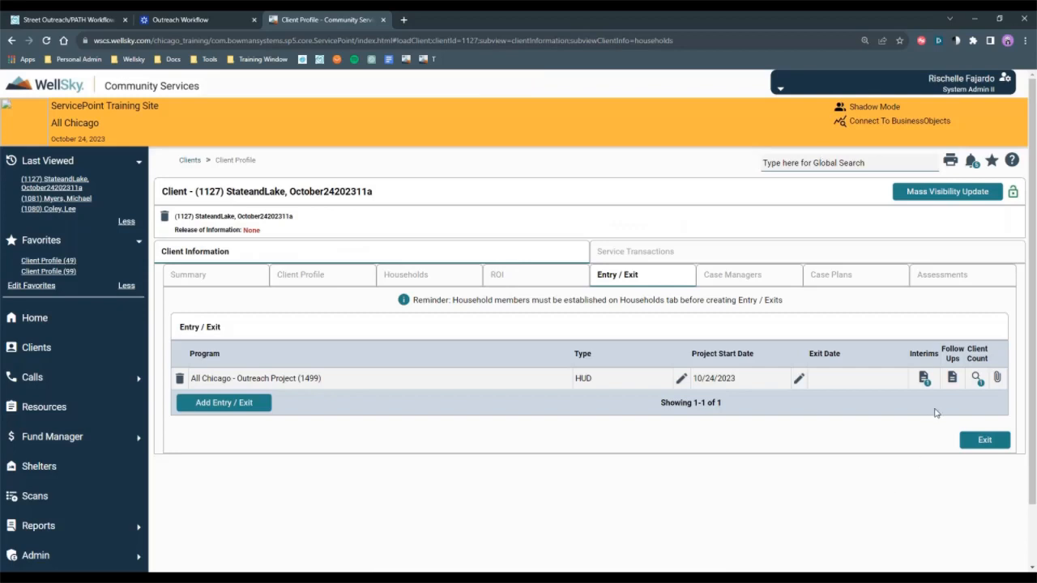
{"action": "left_click", "coordinate": [924, 378]}
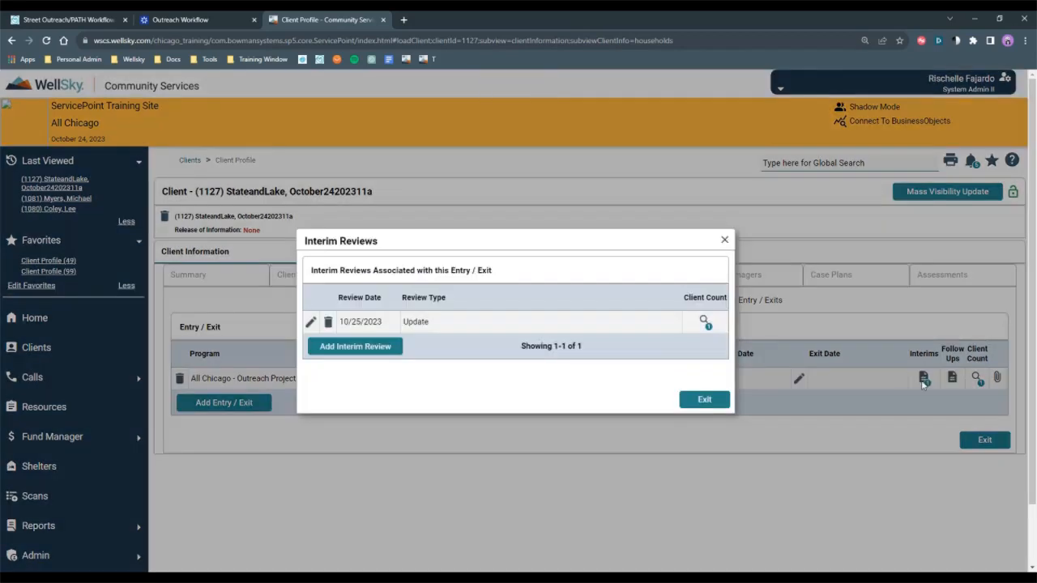
Create another Update interim review dated 10/26/2023
{"action": "left_click", "coordinate": [334, 352]}
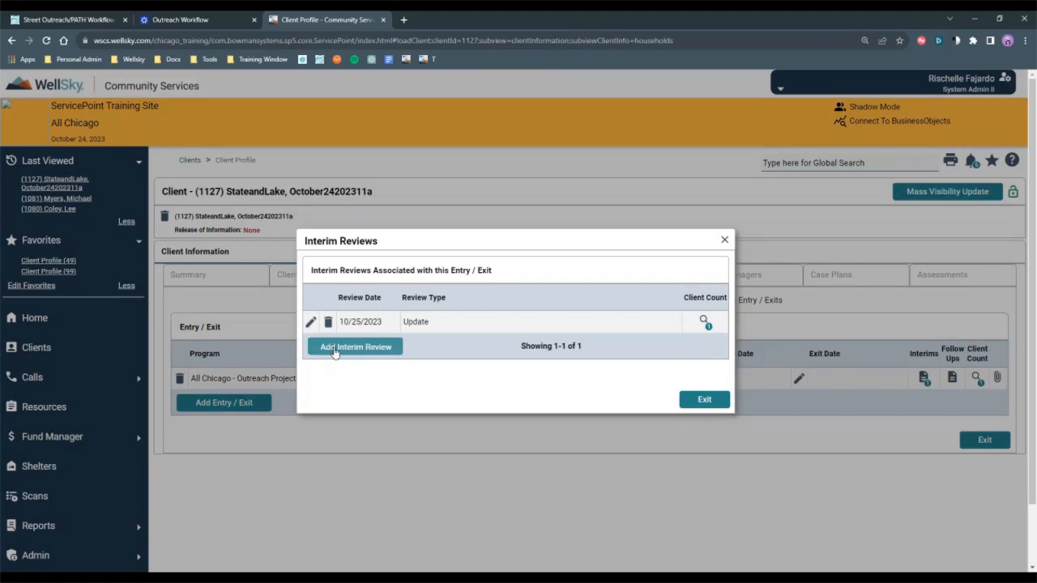
{"action": "left_click", "coordinate": [526, 192]}
{"action": "left_click", "coordinate": [455, 213]}
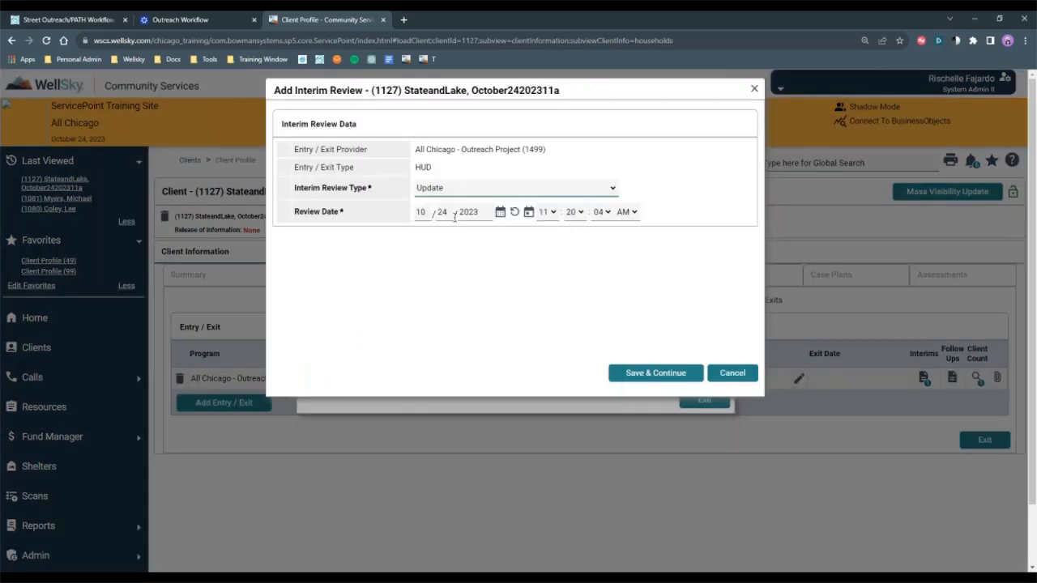
{"action": "left_click", "coordinate": [456, 211]}
{"action": "type", "text": "26"}
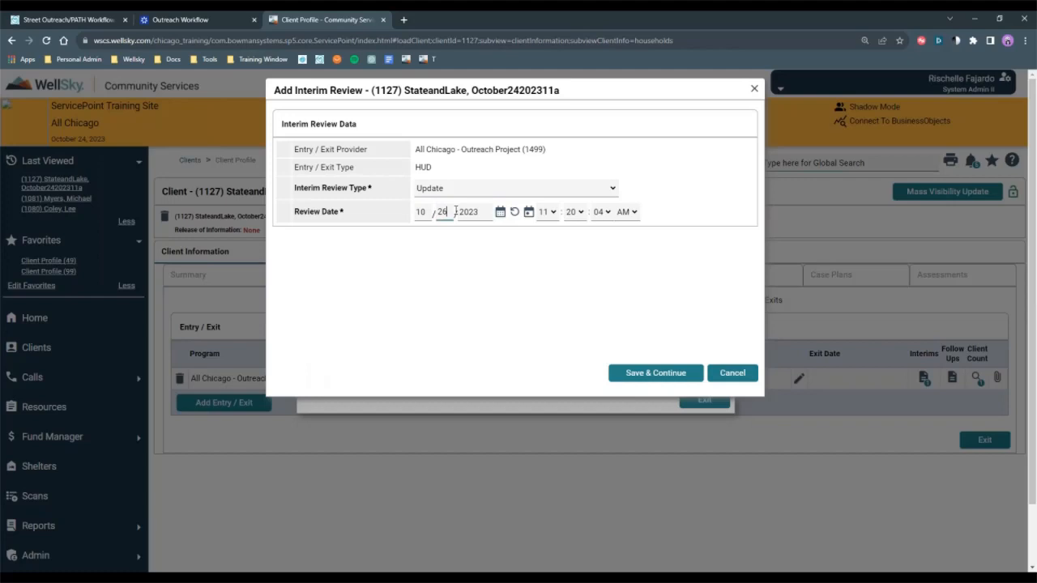
{"action": "left_click", "coordinate": [631, 374]}
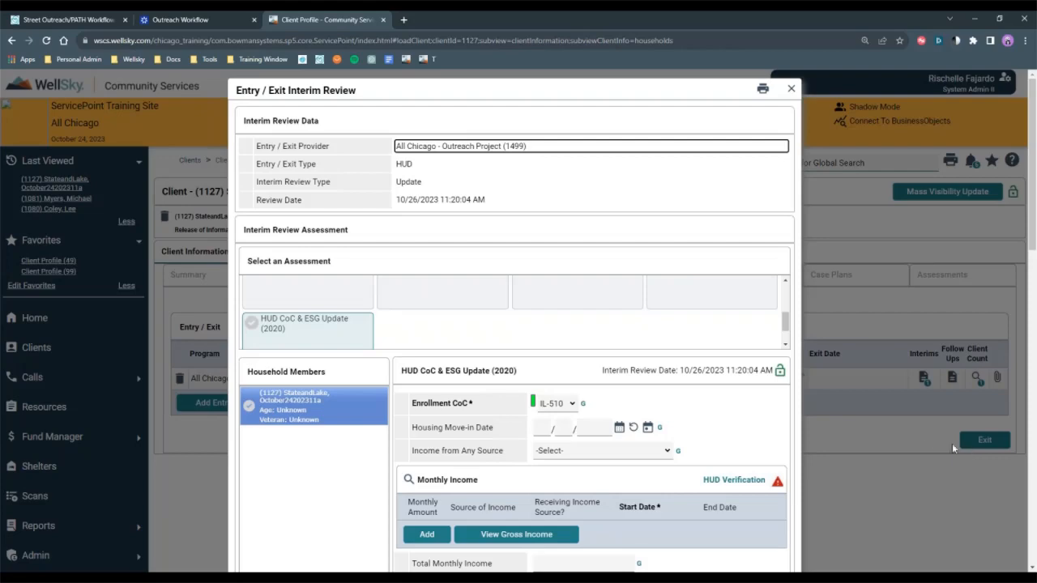
Add a current living situation of Emergency shelter, answering No to leaving within 14 days
{"action": "scroll", "coordinate": [919, 441], "scroll_direction": "down", "scroll_amount": 1}
{"action": "scroll", "coordinate": [918, 440], "scroll_direction": "down", "scroll_amount": 8}
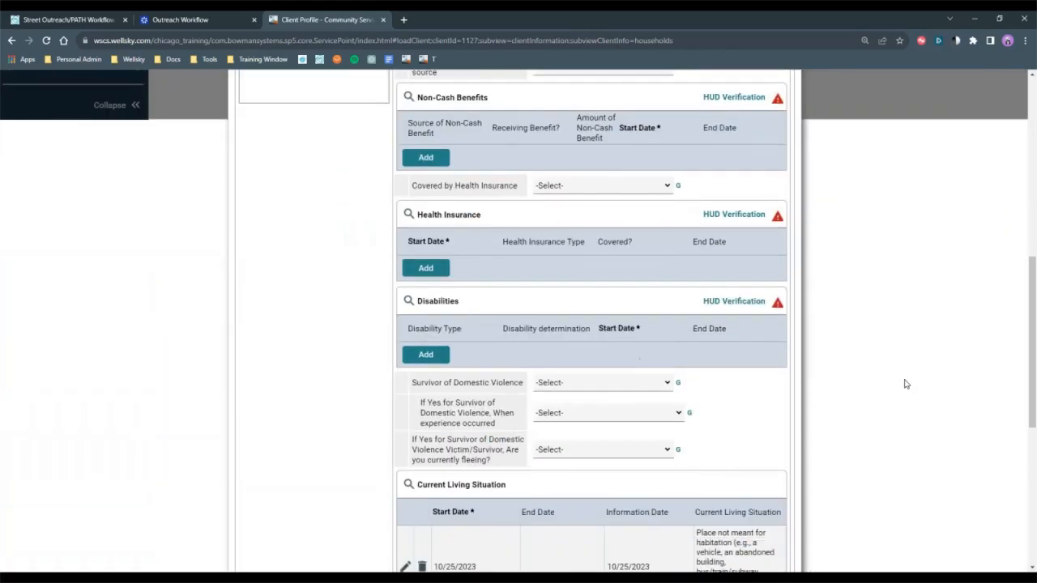
{"action": "scroll", "coordinate": [908, 388], "scroll_direction": "down", "scroll_amount": 3}
{"action": "left_click", "coordinate": [426, 416]}
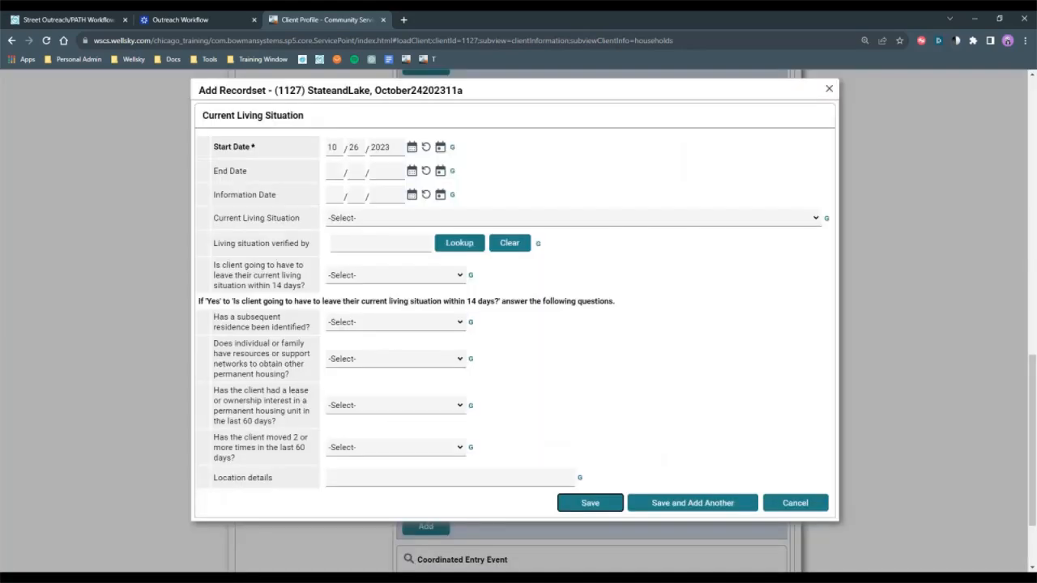
{"action": "left_click", "coordinate": [441, 197]}
{"action": "left_click", "coordinate": [423, 221]}
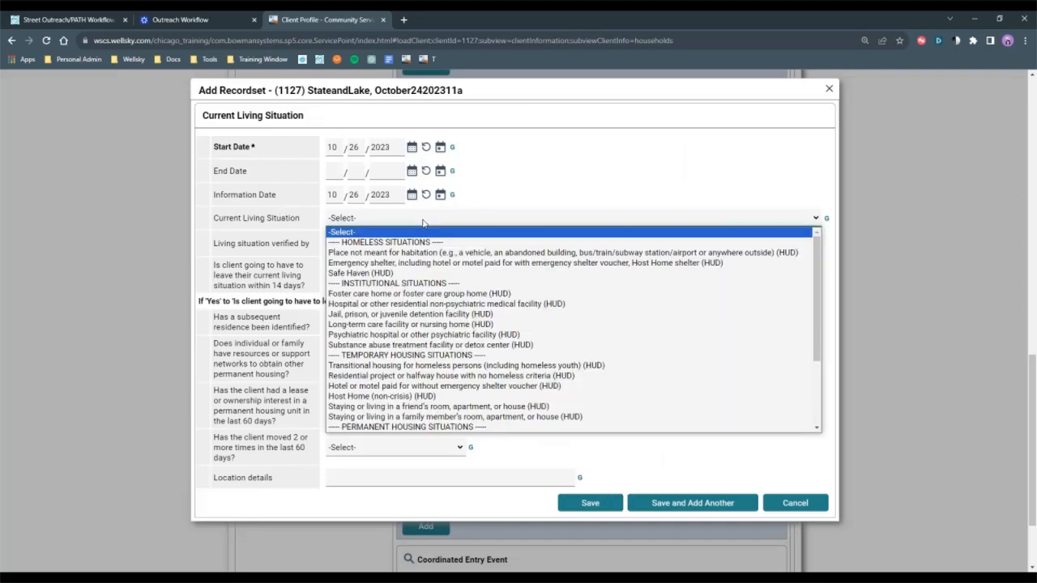
{"action": "left_click", "coordinate": [373, 263]}
{"action": "left_click", "coordinate": [433, 276]}
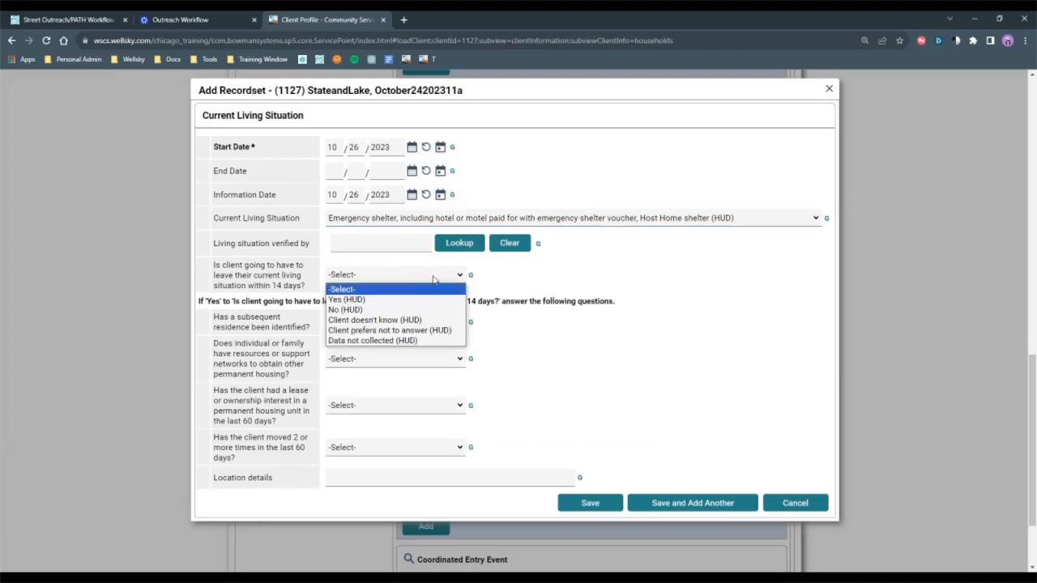
{"action": "left_click", "coordinate": [387, 311]}
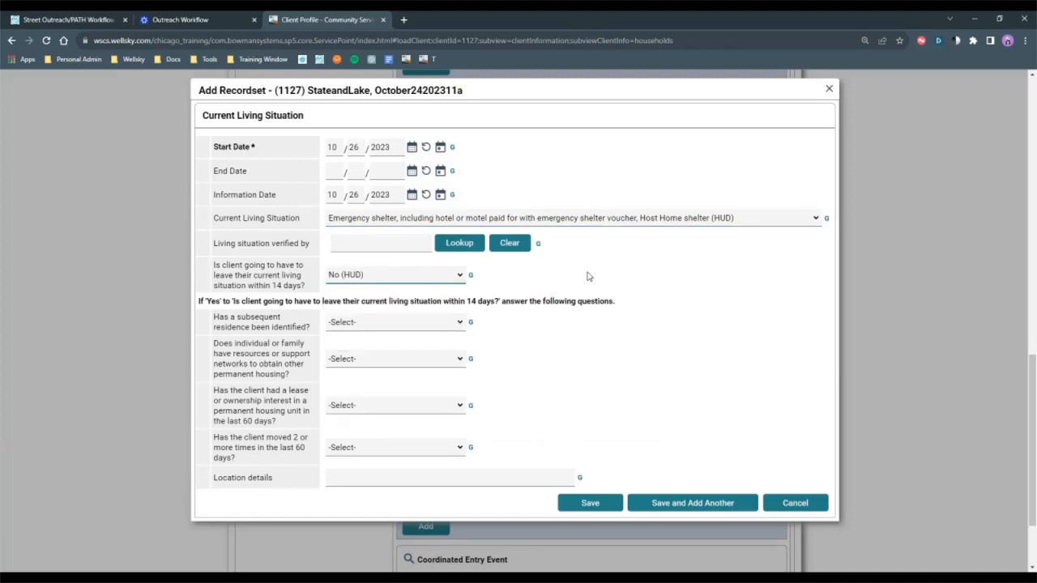
{"action": "left_click", "coordinate": [605, 512]}
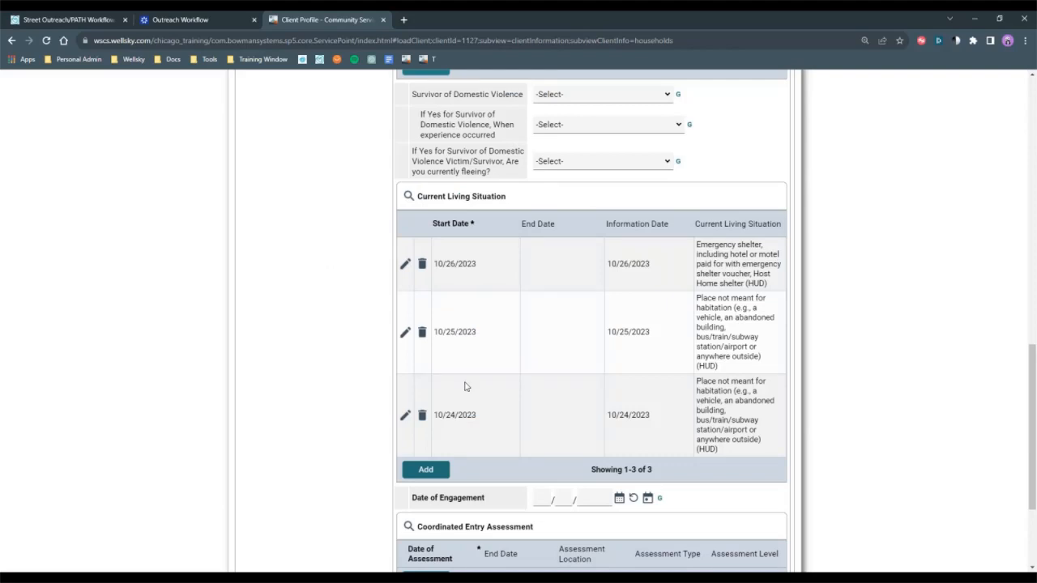
Save and exit the interim review, close the interim list, and return to the Outreach Workflow guide
{"action": "scroll", "coordinate": [859, 189], "scroll_direction": "down", "scroll_amount": 3}
{"action": "left_click", "coordinate": [716, 551]}
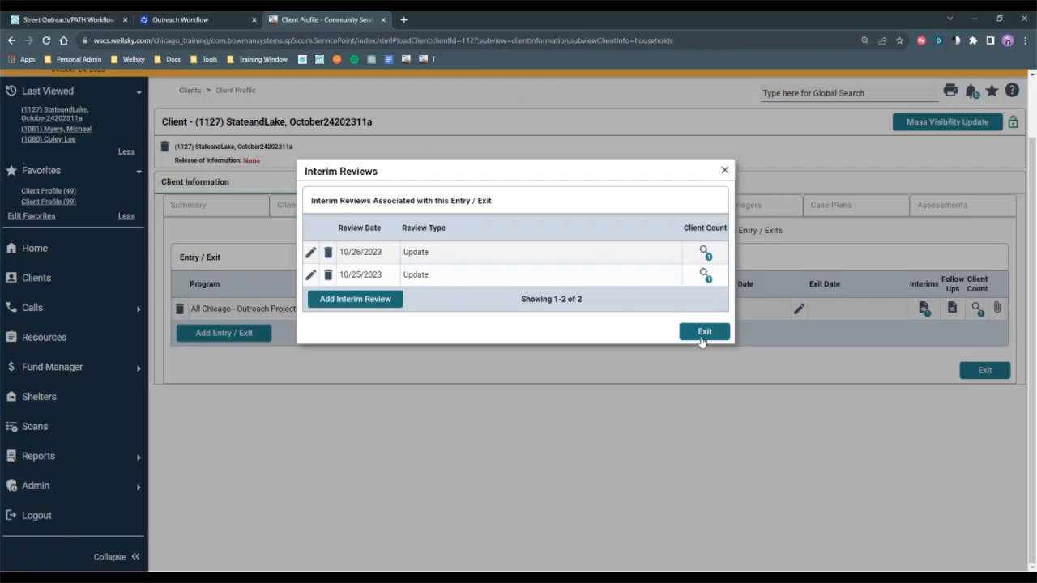
{"action": "left_click", "coordinate": [702, 333]}
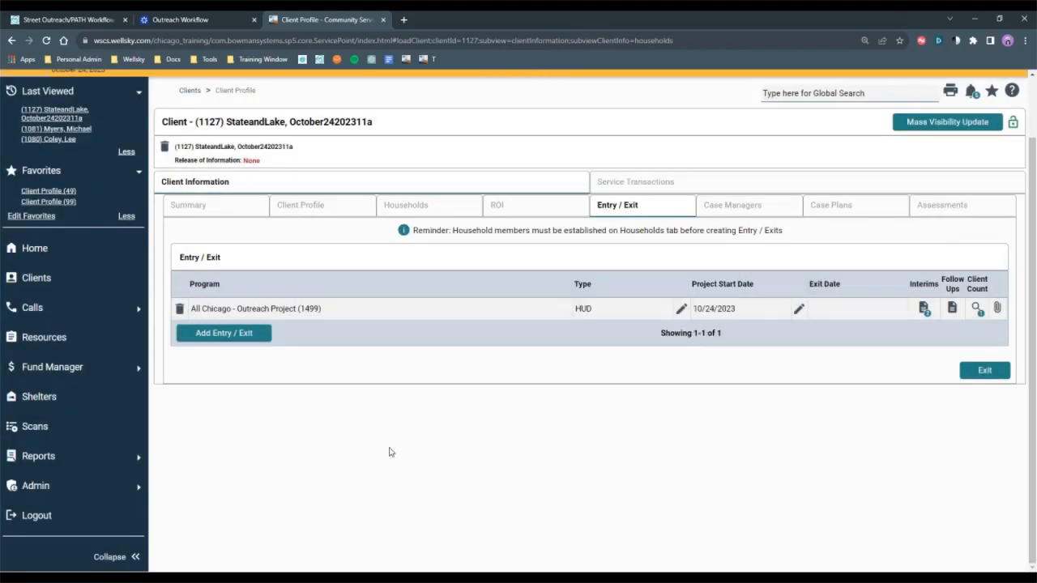
{"action": "left_click", "coordinate": [206, 20]}
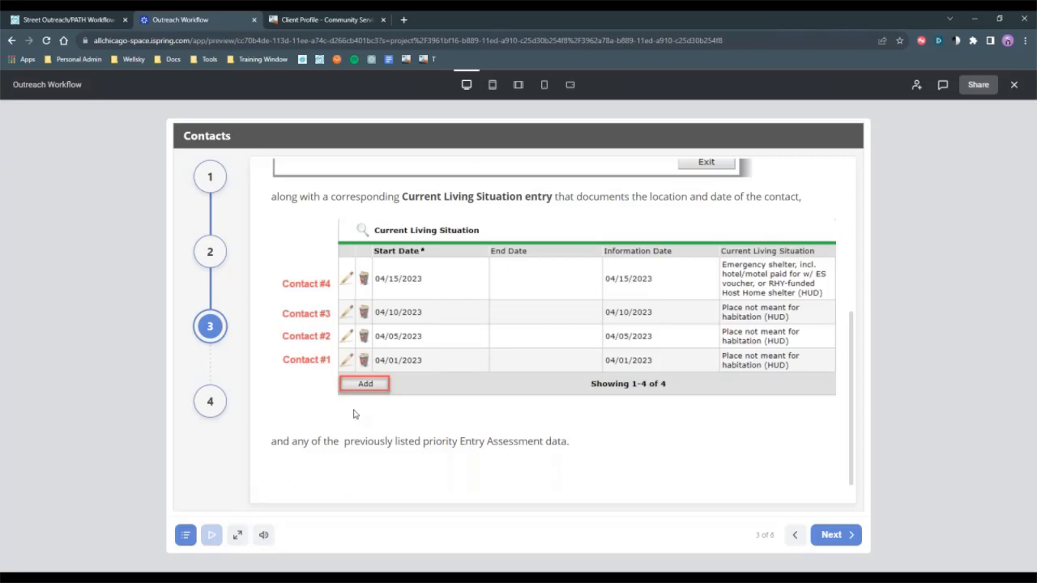
Step through Contacts steps 1–4, advance to the Engagement slide, then return to the client's profile
{"action": "scroll", "coordinate": [484, 328], "scroll_direction": "down", "scroll_amount": 1}
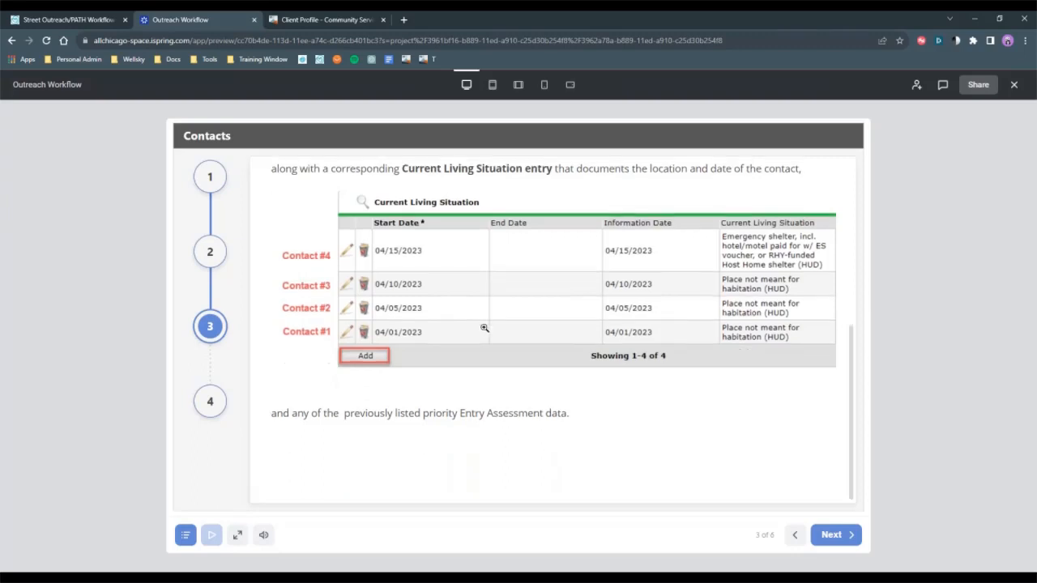
{"action": "left_click", "coordinate": [211, 401]}
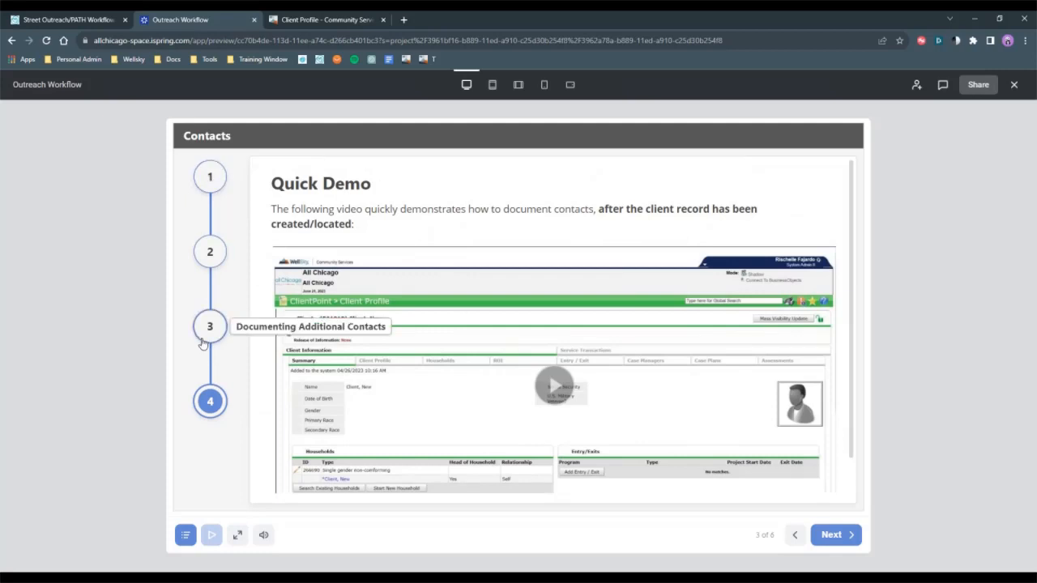
{"action": "left_click", "coordinate": [212, 182]}
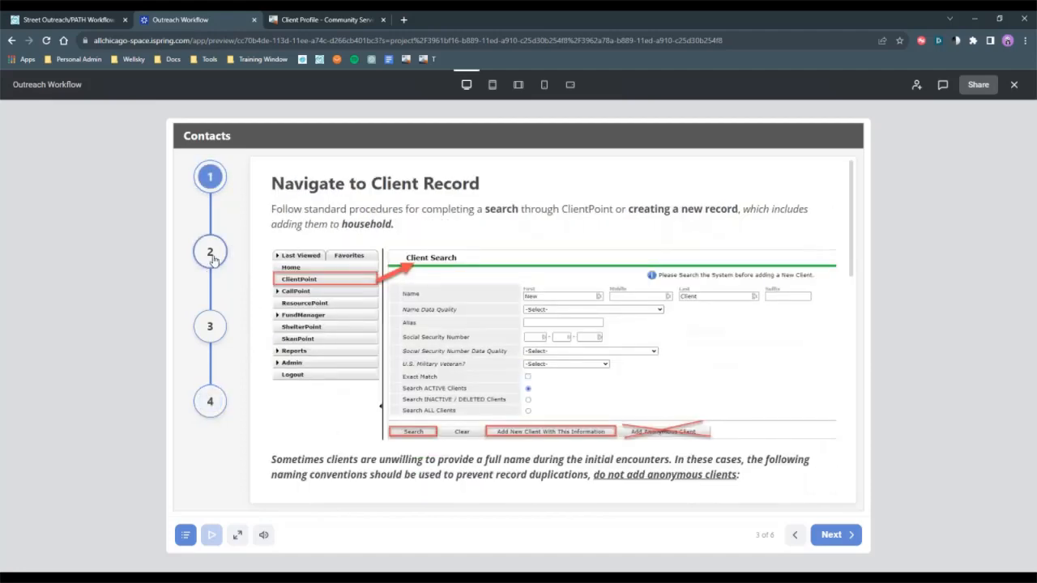
{"action": "left_click", "coordinate": [210, 251]}
{"action": "left_click", "coordinate": [210, 330]}
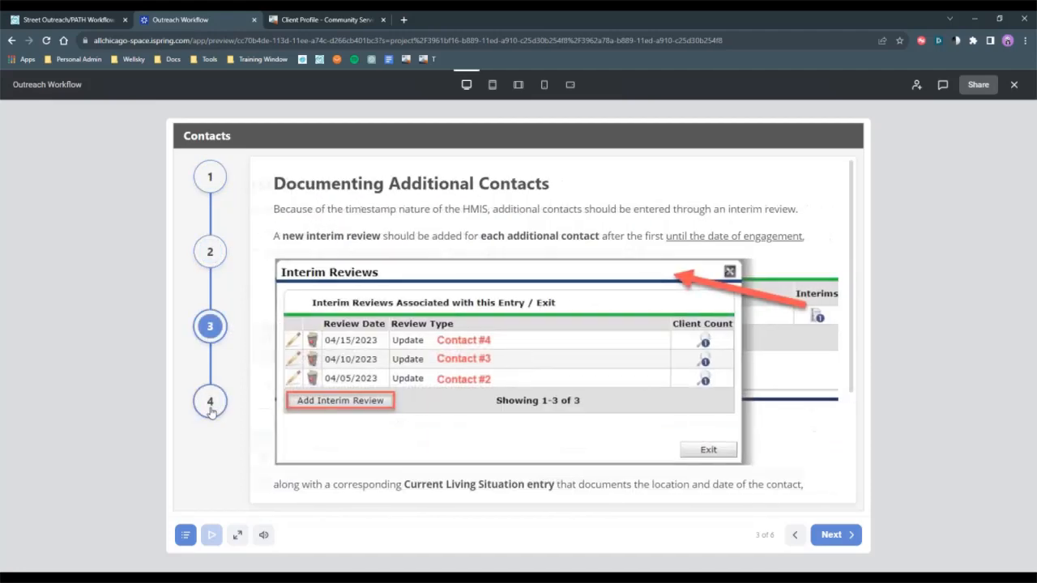
{"action": "left_click", "coordinate": [210, 405]}
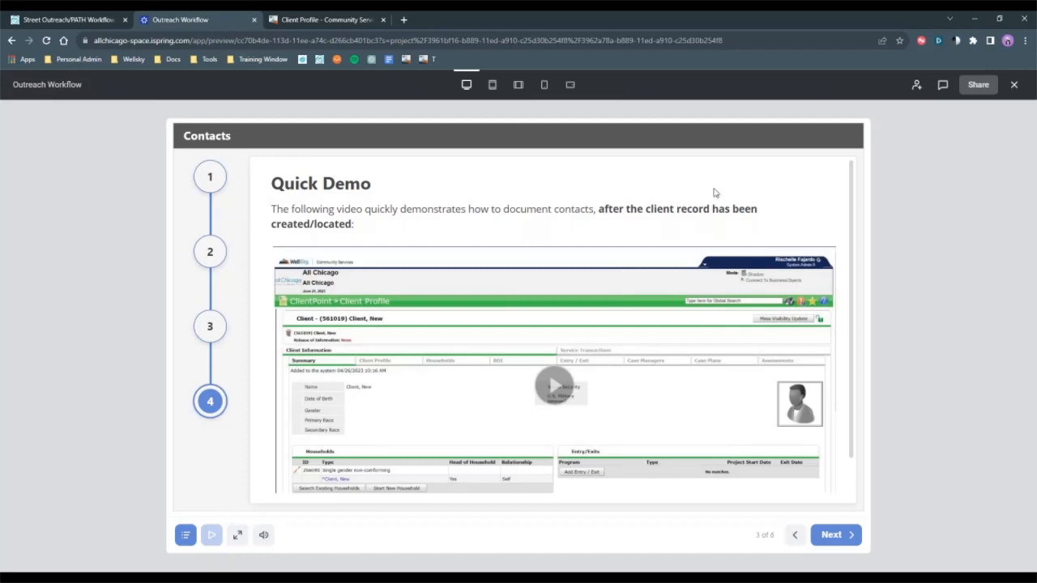
{"action": "left_click", "coordinate": [841, 542]}
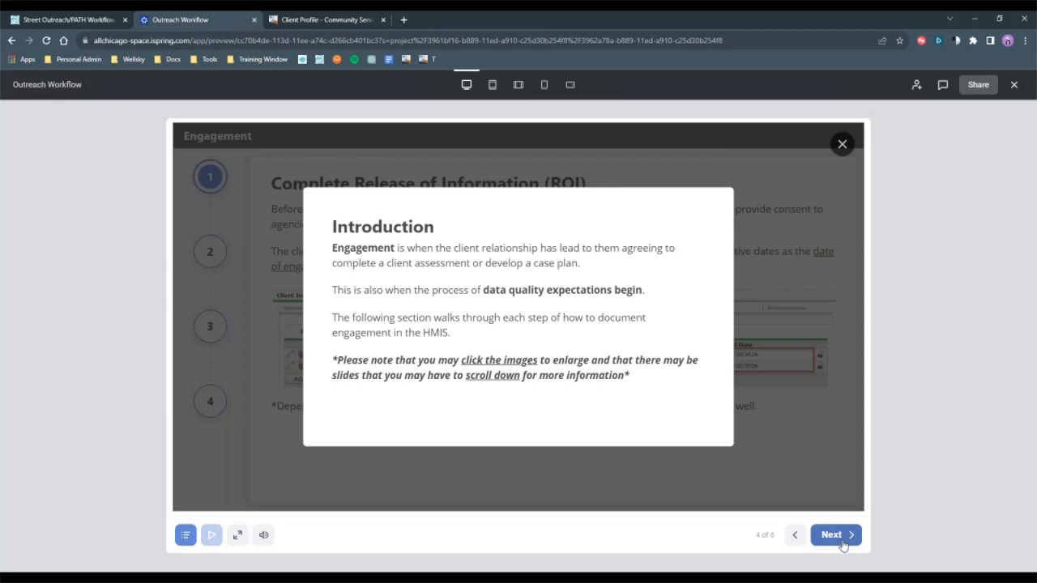
{"action": "left_click", "coordinate": [275, 17]}
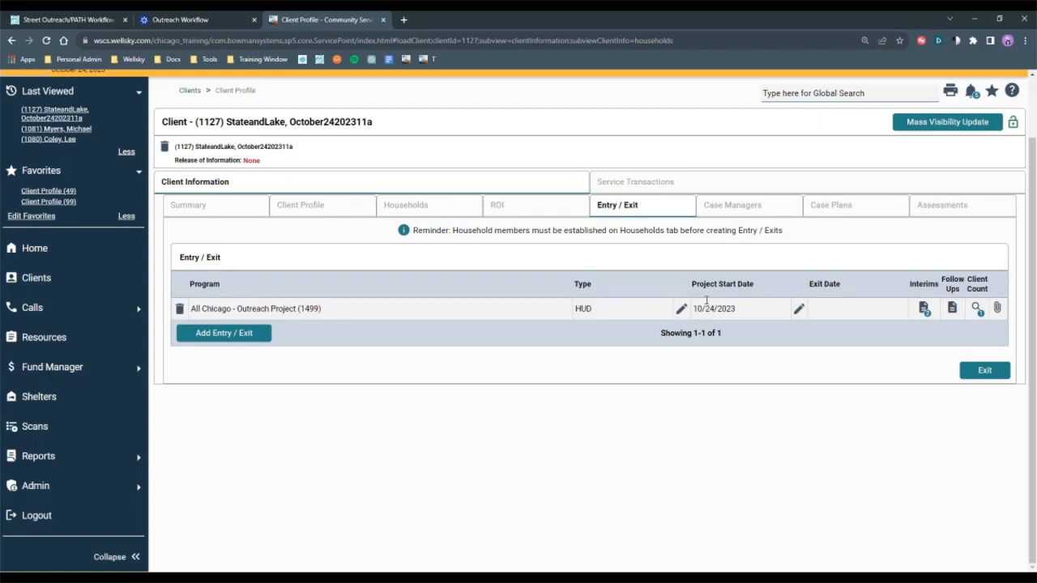
Review the 10/24/2023 Project Start Date data and cancel without changes
{"action": "left_click", "coordinate": [682, 311]}
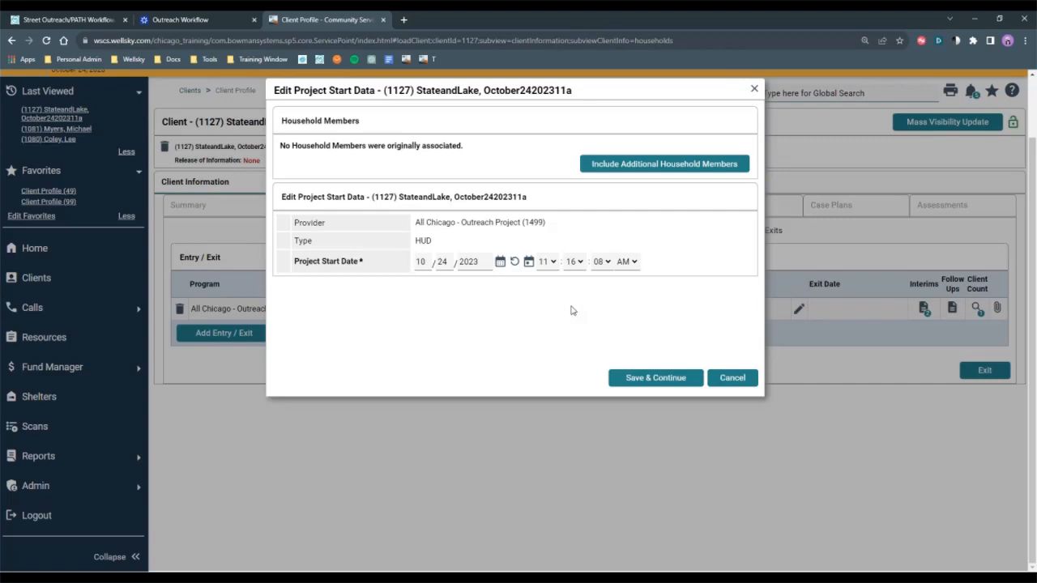
{"action": "left_click", "coordinate": [738, 379]}
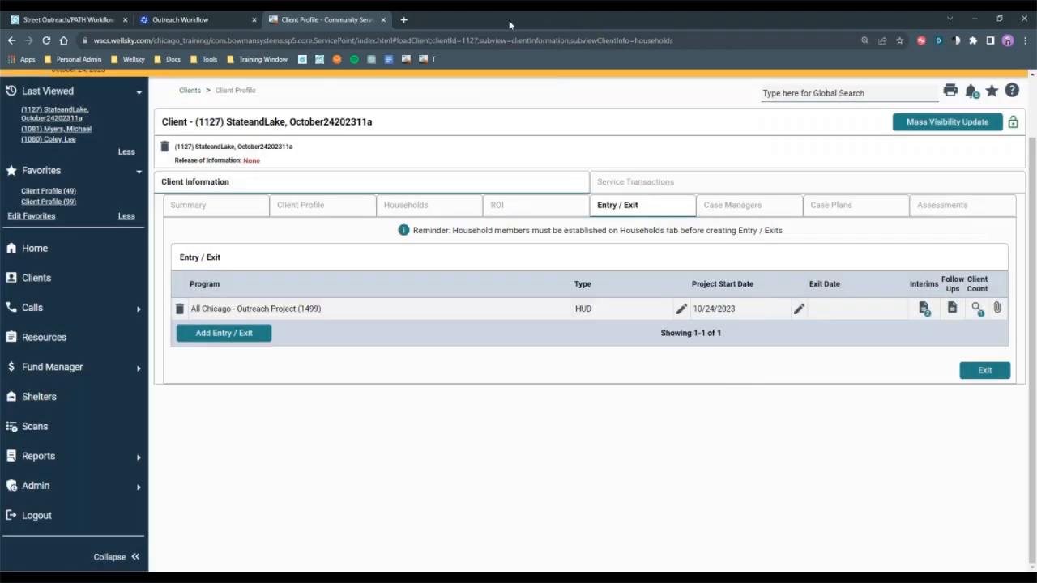
Read the Engagement Release of Information step, then open the client's empty ROI list
{"action": "left_click", "coordinate": [224, 17]}
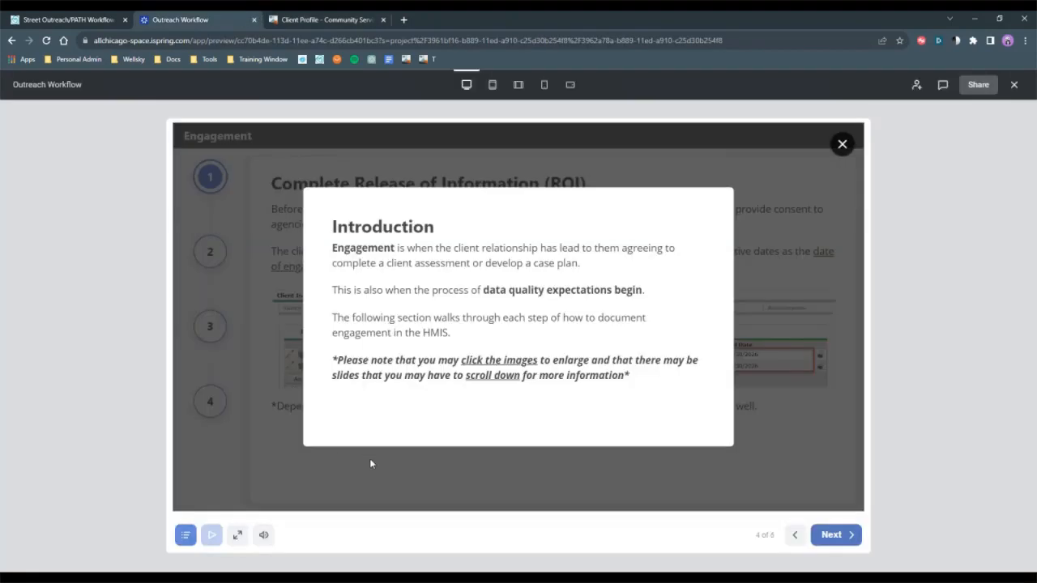
{"action": "left_click", "coordinate": [828, 538]}
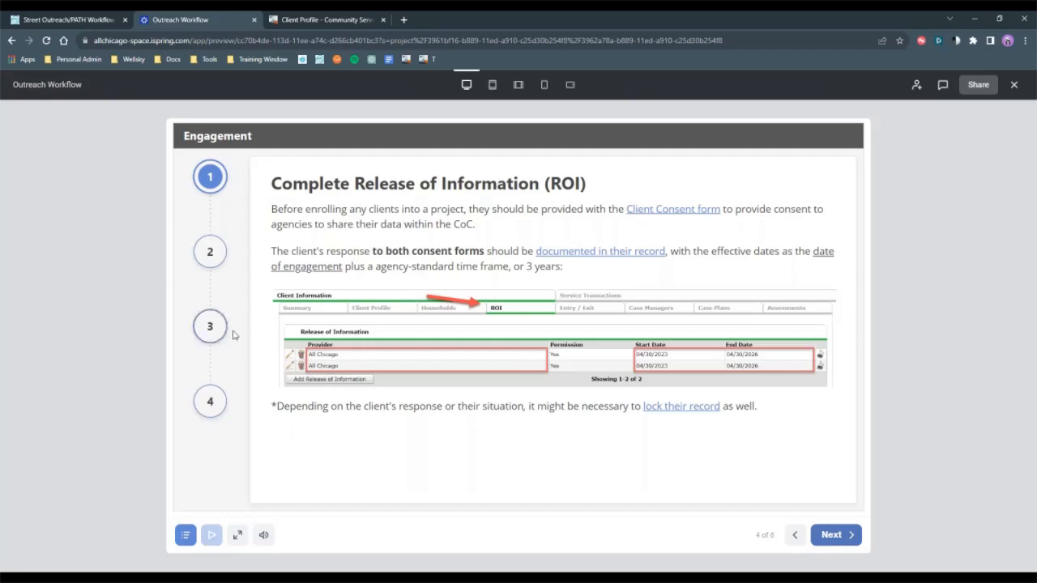
{"action": "left_click", "coordinate": [238, 535]}
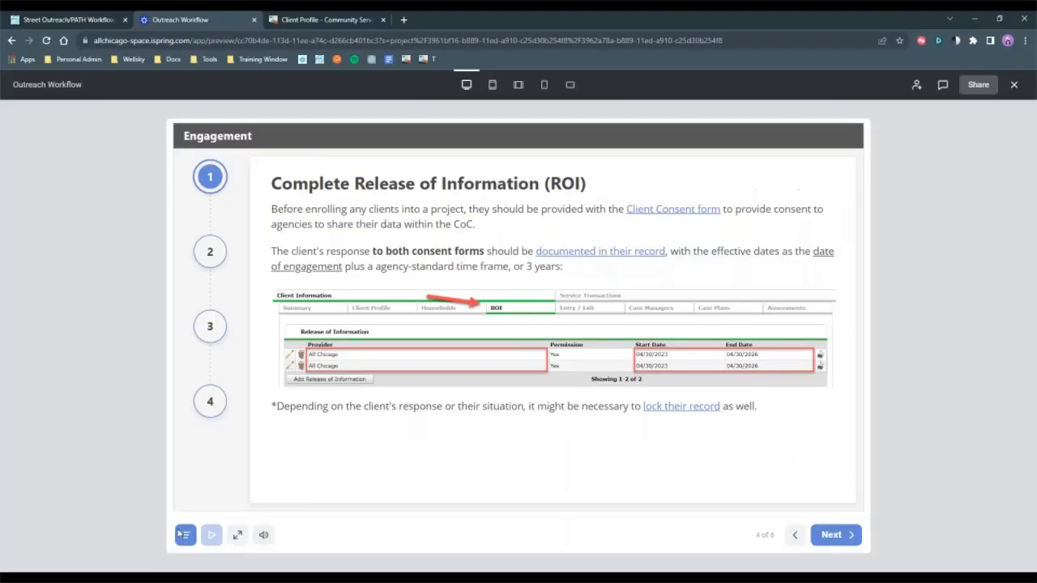
{"action": "left_click", "coordinate": [347, 18]}
{"action": "left_click", "coordinate": [500, 213]}
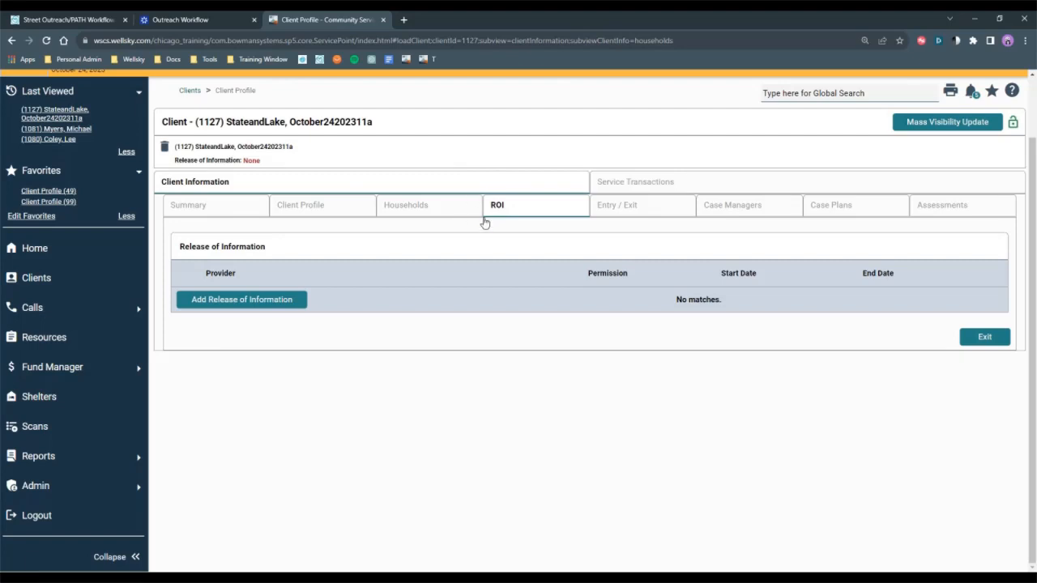
Start an All Chicago release for the Single Male household, granted Yes, starting 10/30/2023
{"action": "left_click", "coordinate": [250, 305]}
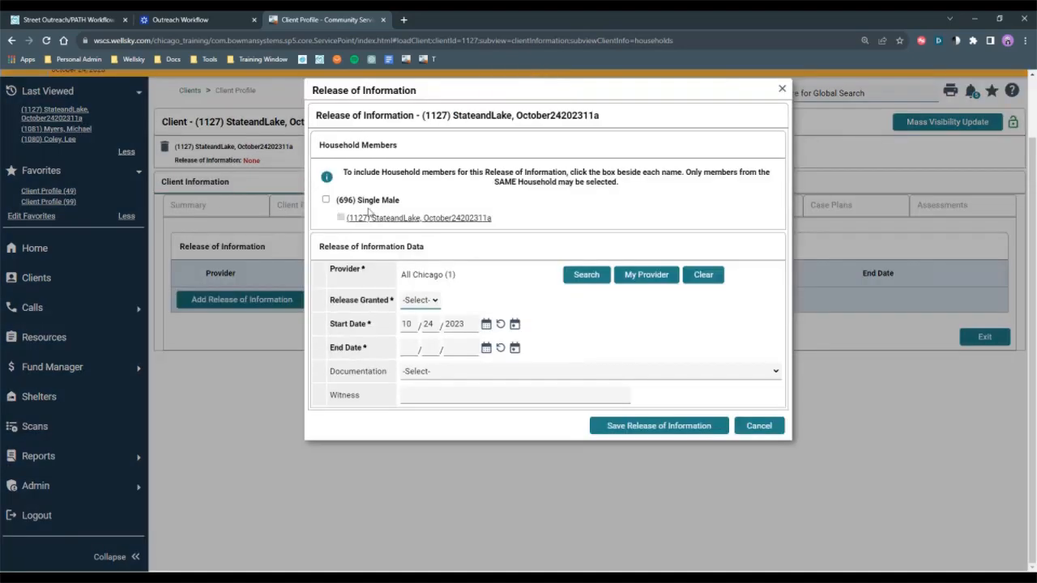
{"action": "left_click", "coordinate": [327, 201]}
{"action": "left_click", "coordinate": [429, 301]}
{"action": "left_click", "coordinate": [419, 322]}
{"action": "left_click", "coordinate": [438, 321]}
{"action": "type", "text": "30"}
{"action": "left_click", "coordinate": [566, 326]}
Set the release end date to 10/30/2026, choose sharing option A, and save it
{"action": "left_click", "coordinate": [516, 349]}
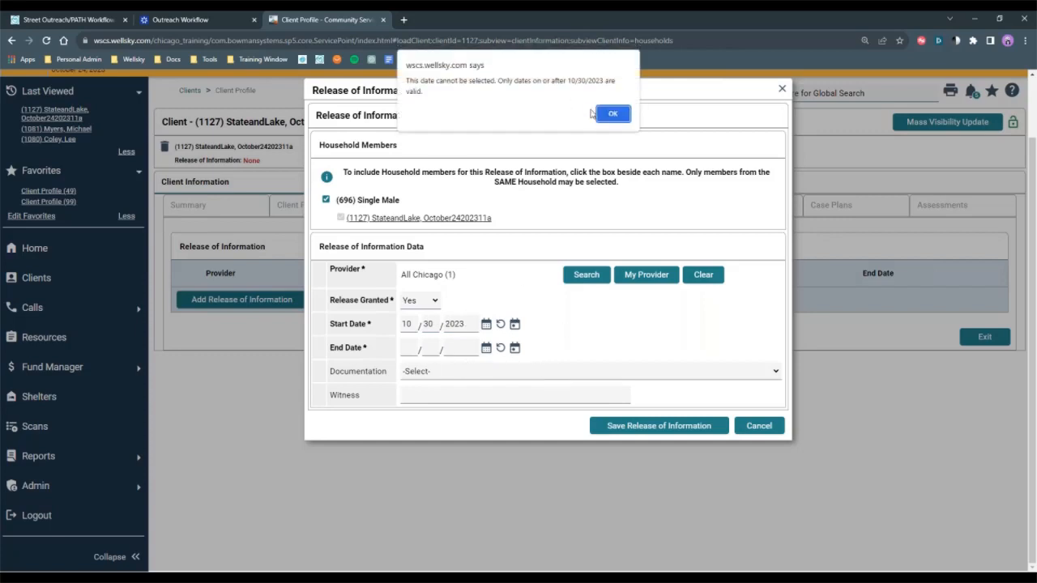
{"action": "key", "text": "Return"}
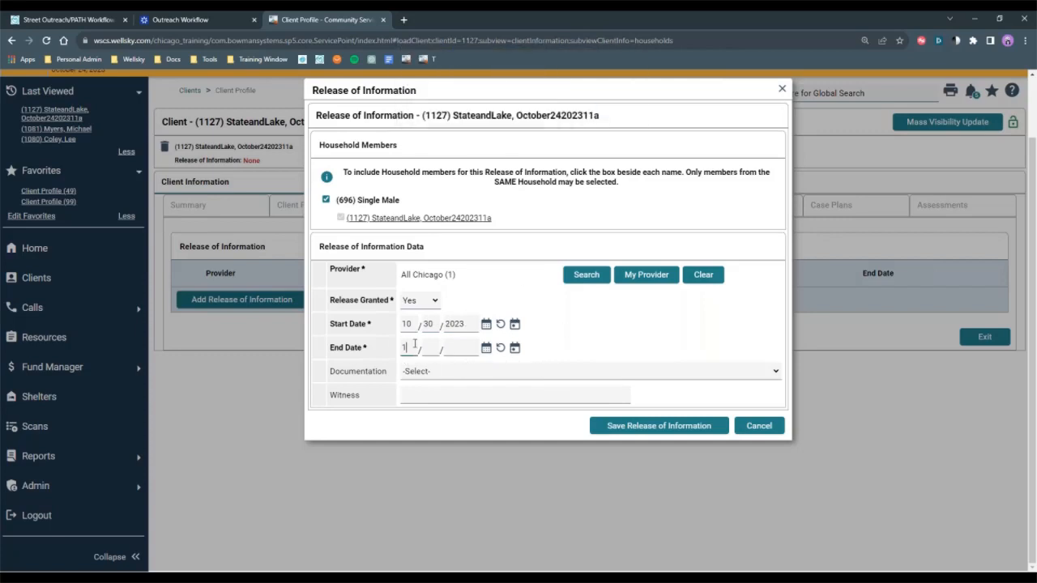
{"action": "left_click", "coordinate": [414, 345]}
{"action": "type", "text": "10/30/2026"}
{"action": "left_click", "coordinate": [428, 370]}
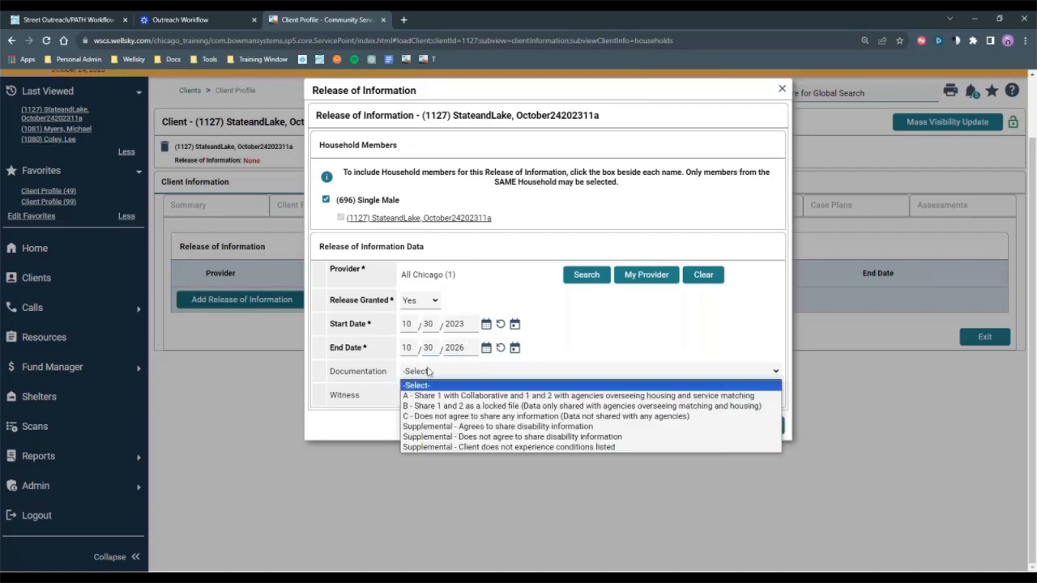
{"action": "left_click", "coordinate": [439, 395]}
{"action": "left_click", "coordinate": [440, 395]}
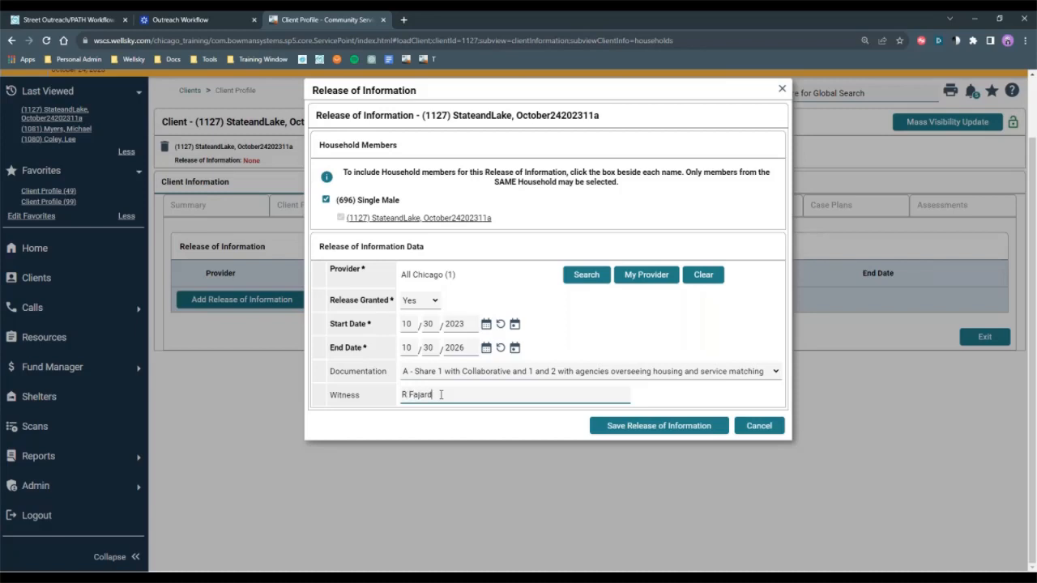
{"action": "left_click", "coordinate": [659, 426]}
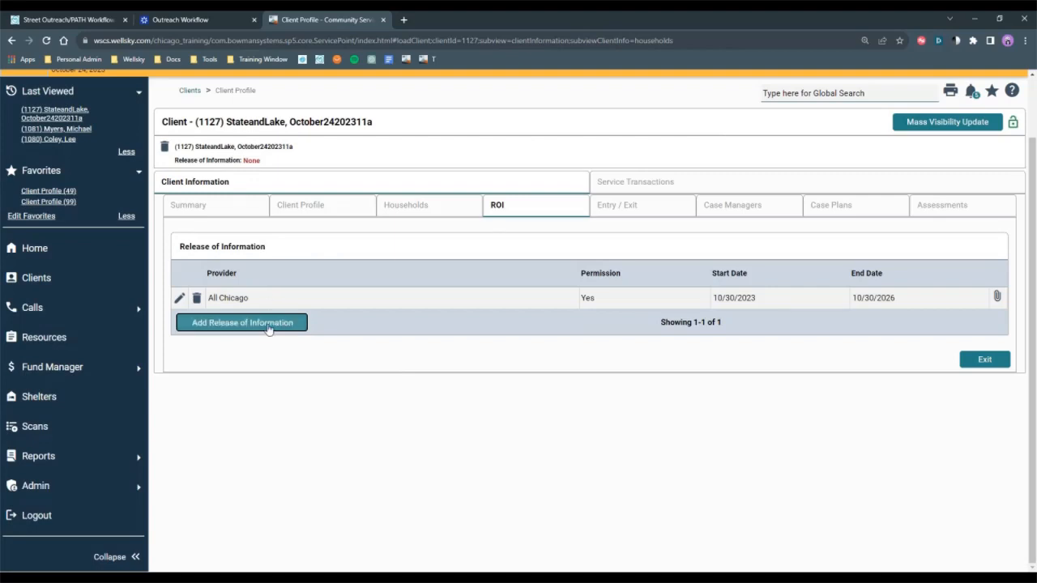
{"action": "left_click", "coordinate": [268, 325]}
Begin a second release for the household member, granted Yes, from 10/30/2023 to 10/30/2026
{"action": "left_click", "coordinate": [293, 199]}
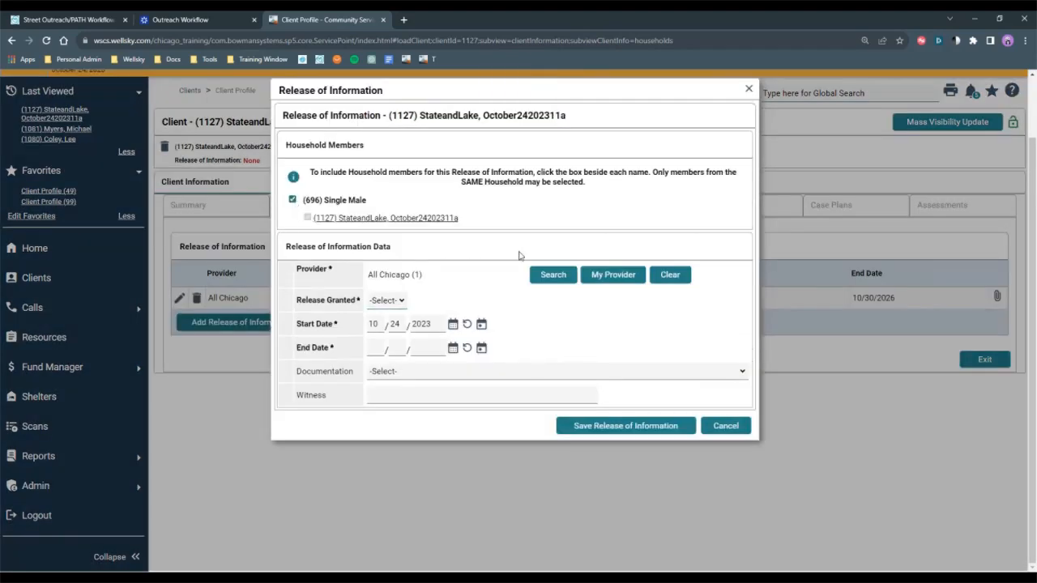
{"action": "left_click", "coordinate": [378, 301]}
{"action": "left_click", "coordinate": [381, 322]}
{"action": "left_click", "coordinate": [395, 324]}
{"action": "type", "text": "30"}
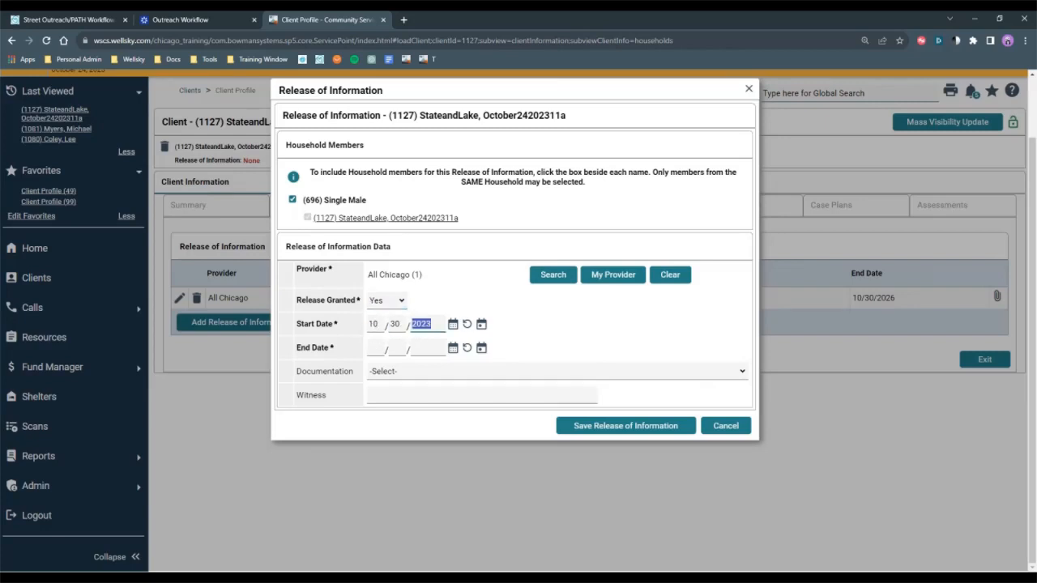
{"action": "left_click", "coordinate": [377, 346]}
{"action": "type", "text": "10302"}
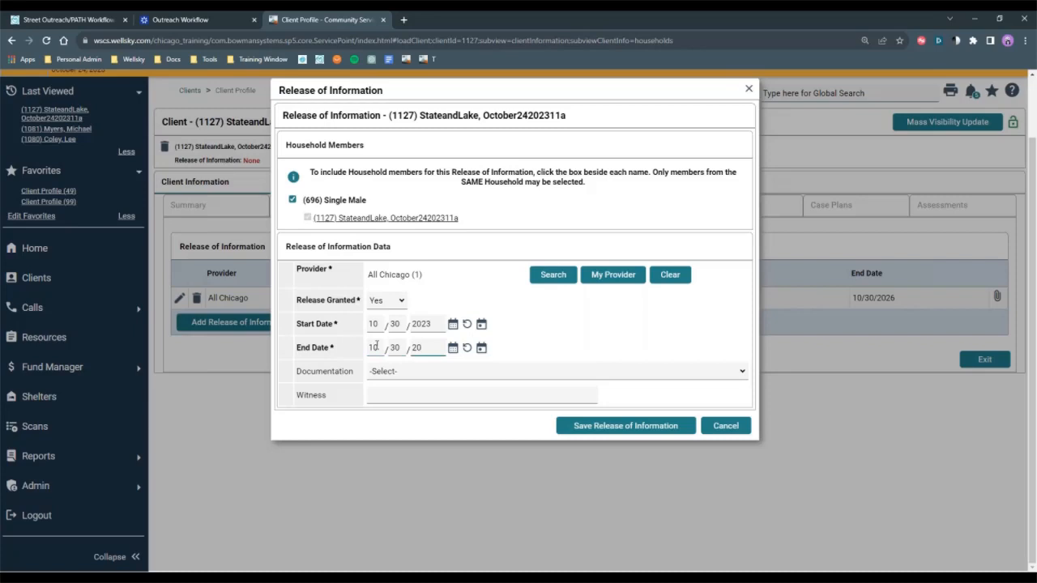
Choose supplemental disability-sharing consent, enter the witness name, and save the release
{"action": "left_click", "coordinate": [391, 373]}
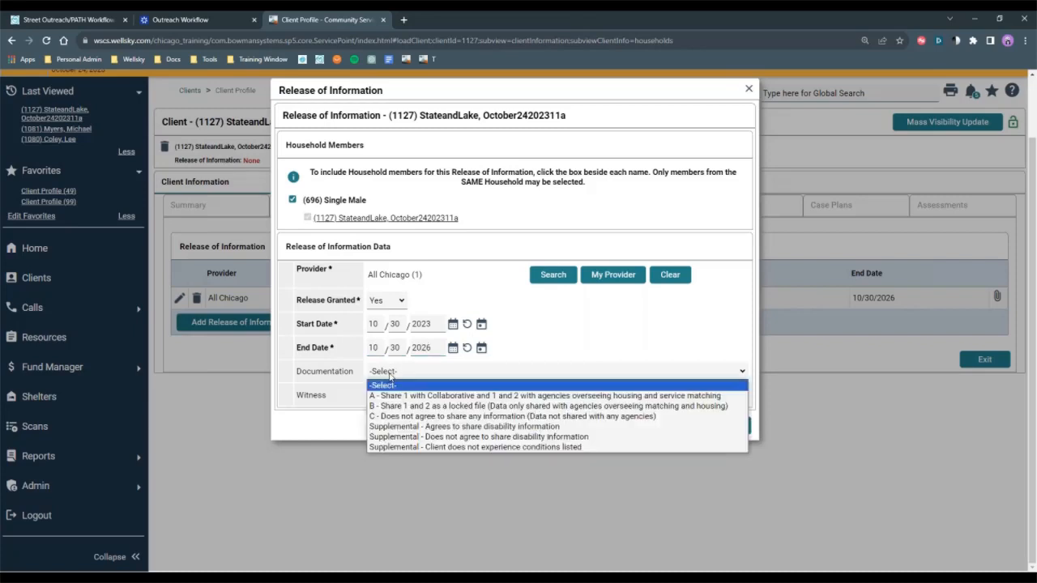
{"action": "left_click", "coordinate": [389, 427]}
{"action": "left_click", "coordinate": [380, 394]}
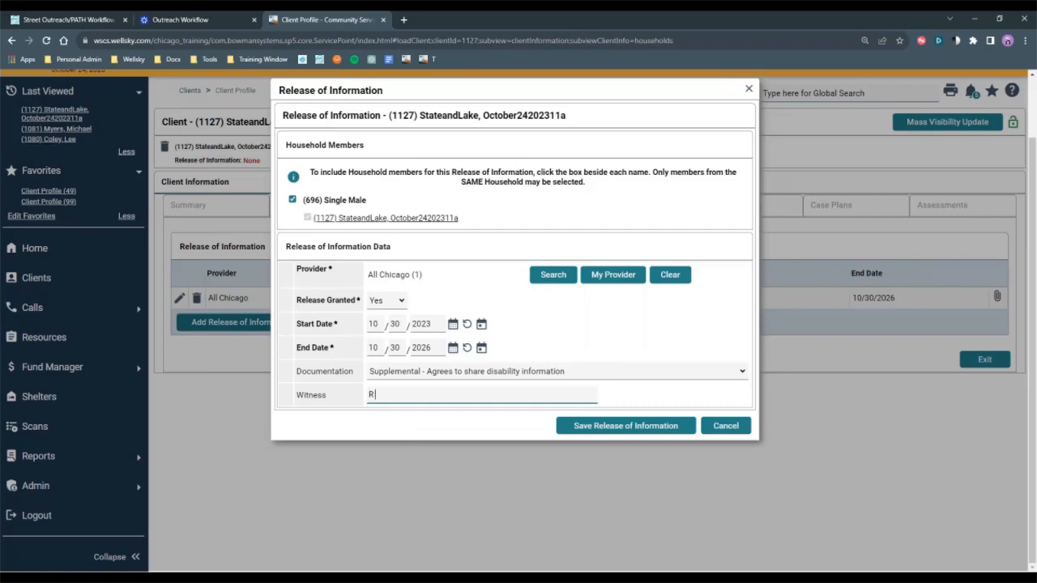
{"action": "type", "text": "R Fajardo"}
{"action": "left_click", "coordinate": [579, 425]}
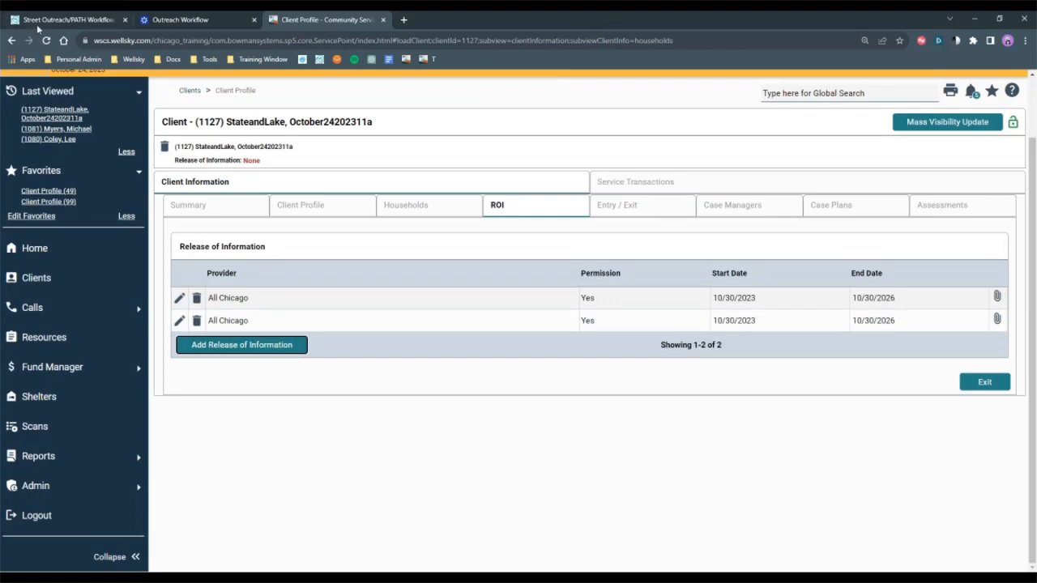
{"action": "left_click", "coordinate": [177, 21]}
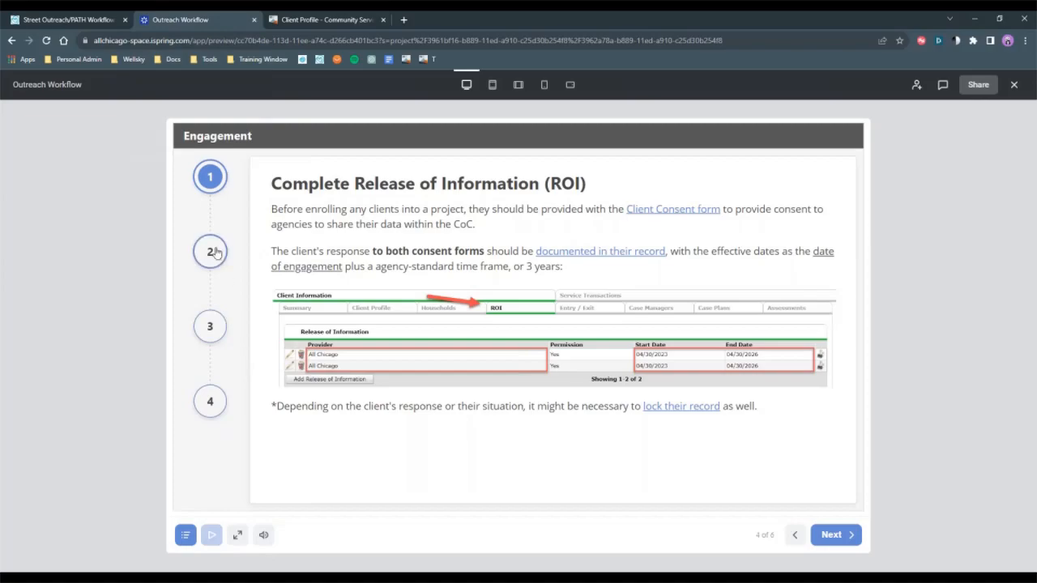
Go full screen to reach the guide's step 2, Document Contact and Date of Engagement, then return to Client Profile
{"action": "left_click", "coordinate": [237, 535]}
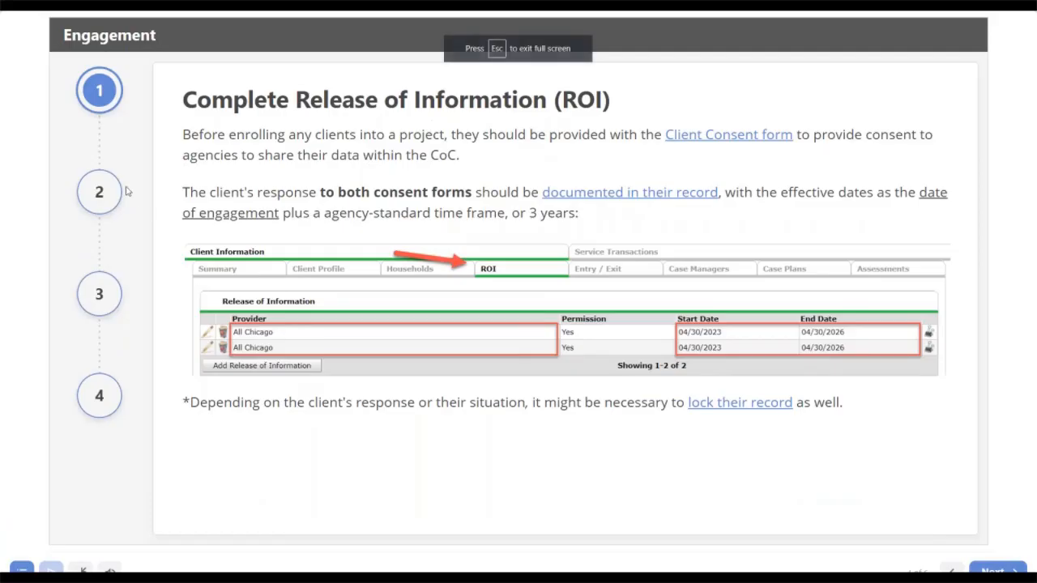
{"action": "left_click", "coordinate": [116, 192]}
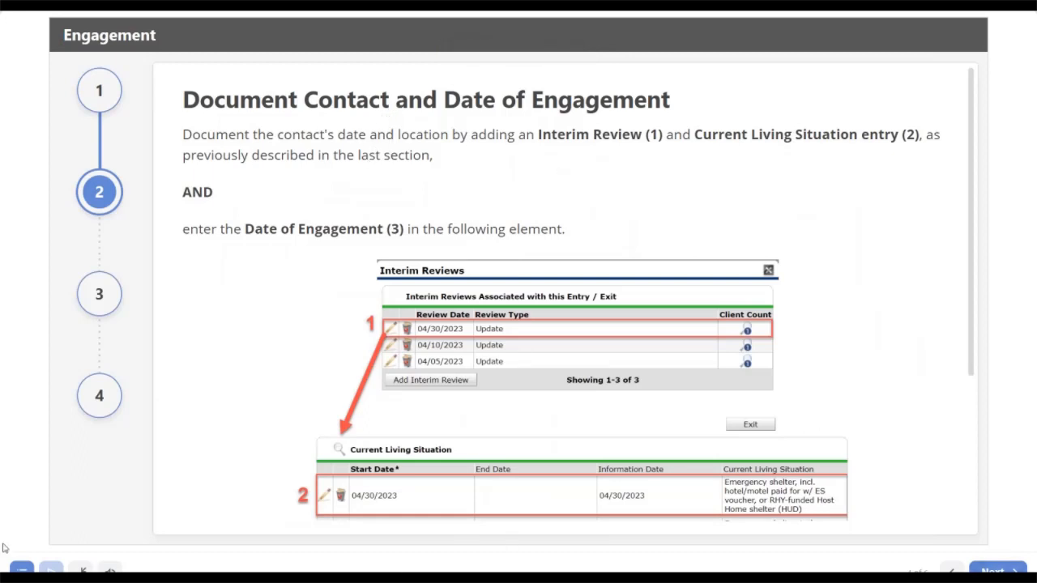
{"action": "key", "text": "Escape"}
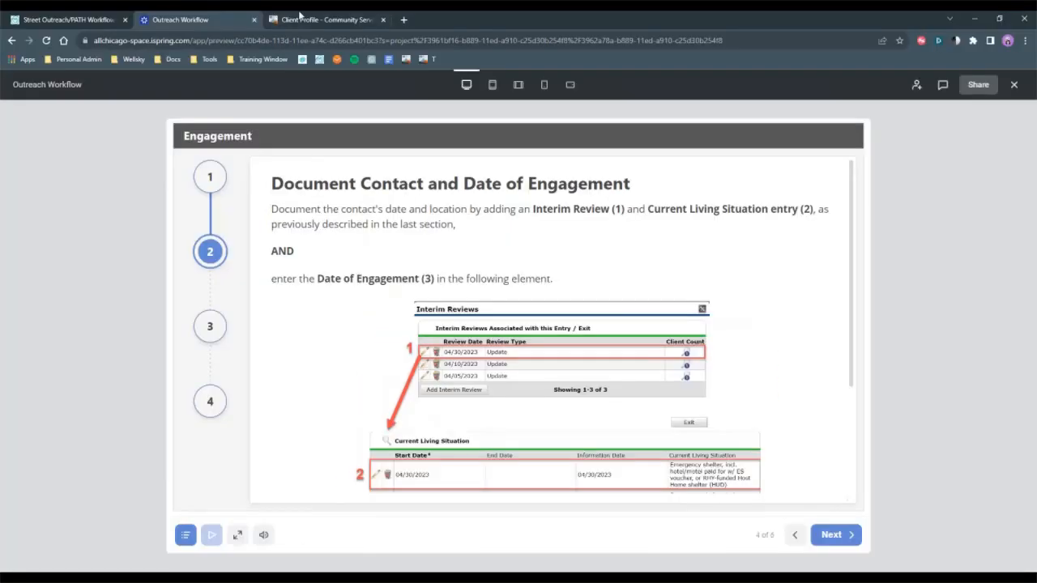
{"action": "left_click", "coordinate": [302, 18]}
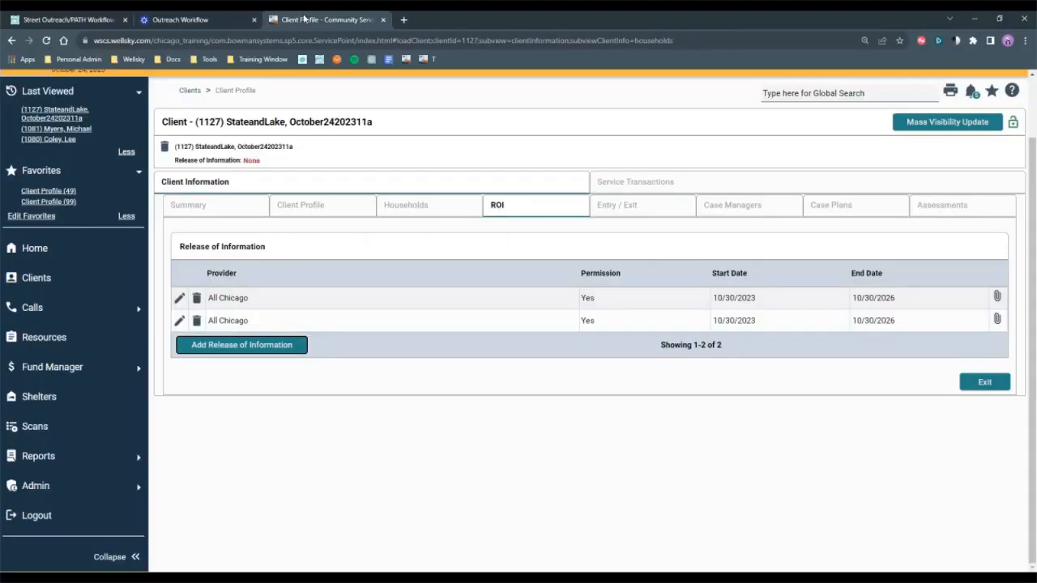
Add an Update interim review dated 10/30/2023 to the outreach entry and continue to its assessment
{"action": "left_click", "coordinate": [647, 209]}
{"action": "left_click", "coordinate": [924, 309]}
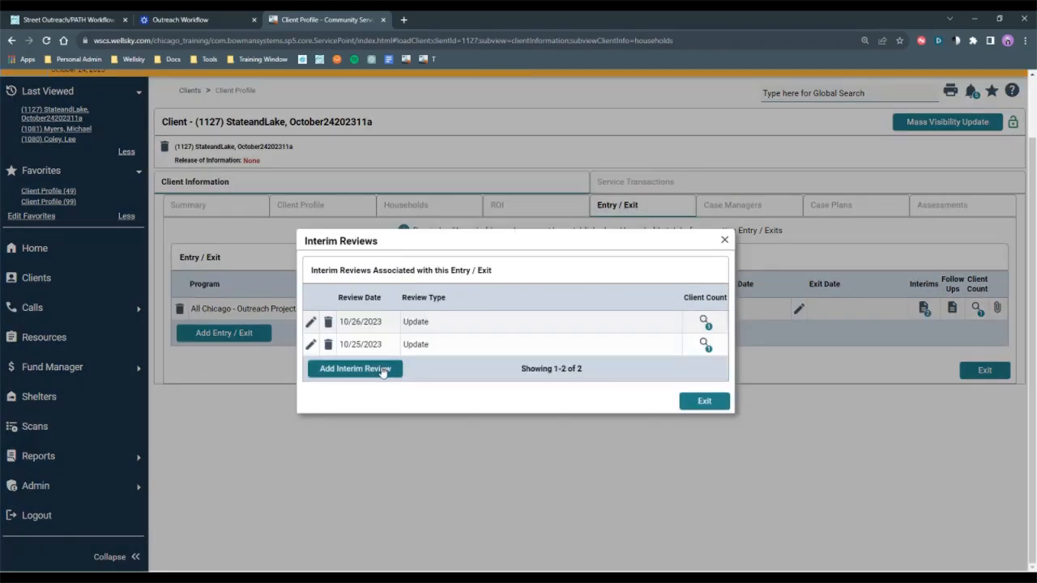
{"action": "left_click", "coordinate": [383, 371]}
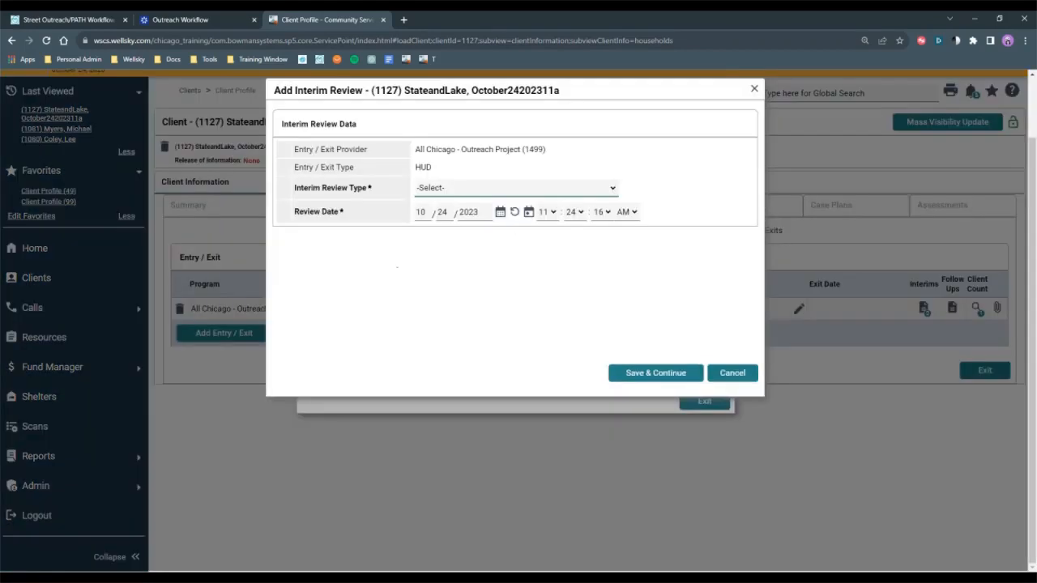
{"action": "left_click", "coordinate": [456, 187]}
{"action": "left_click", "coordinate": [457, 212]}
{"action": "left_click", "coordinate": [443, 211]}
{"action": "type", "text": "30"}
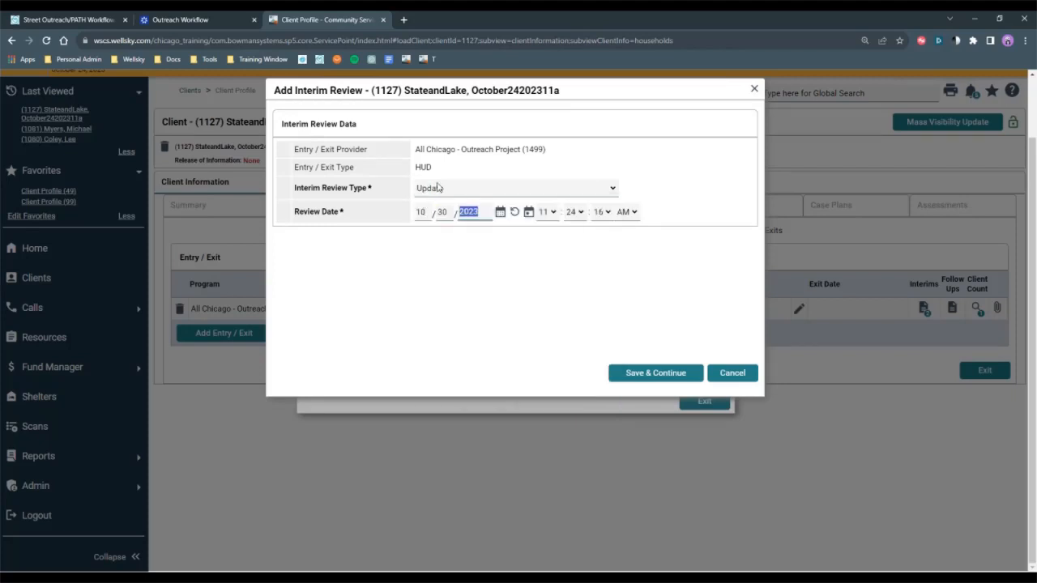
{"action": "left_click", "coordinate": [494, 352]}
{"action": "left_click", "coordinate": [641, 374]}
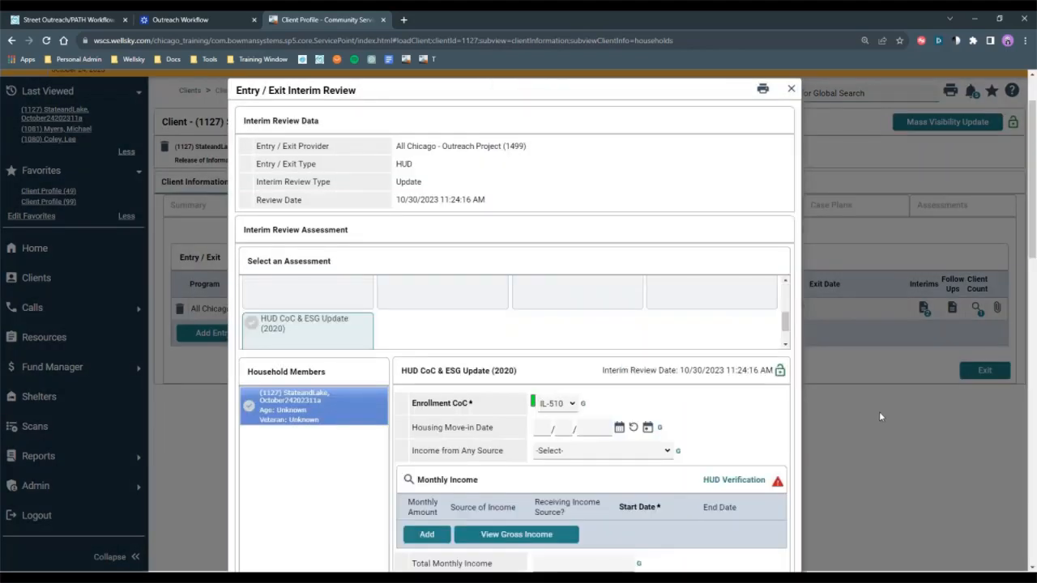
Scroll the HUD CoC & ESG Update assessment down to the Current Living Situation section
{"action": "scroll", "coordinate": [879, 412], "scroll_direction": "down", "scroll_amount": 1}
{"action": "left_click_drag", "start_coordinate": [402, 316], "coordinate": [539, 318]}
{"action": "left_click", "coordinate": [539, 318]}
{"action": "scroll", "coordinate": [948, 373], "scroll_direction": "down", "scroll_amount": 1}
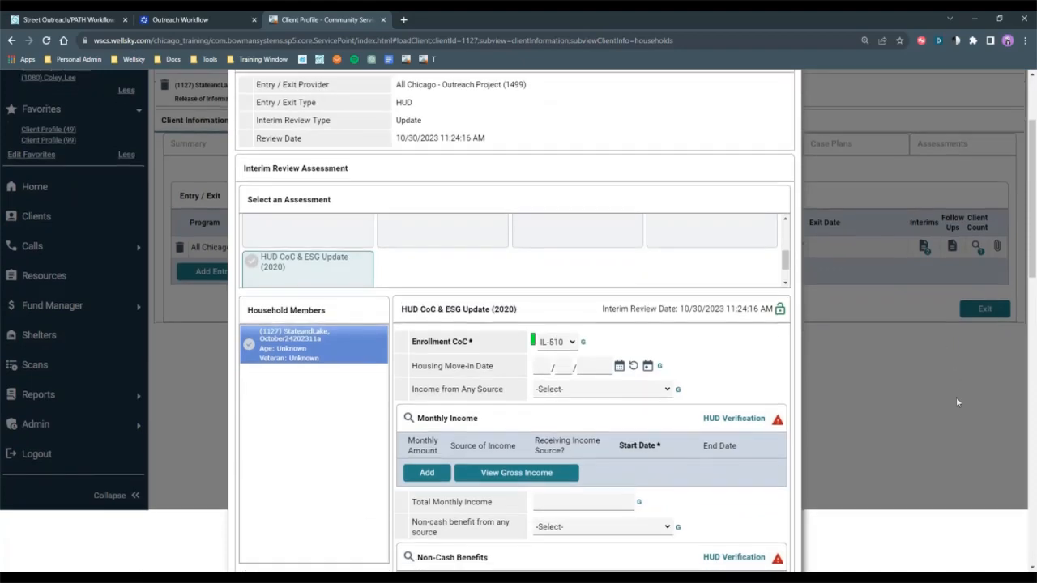
{"action": "scroll", "coordinate": [956, 403], "scroll_direction": "down", "scroll_amount": 6}
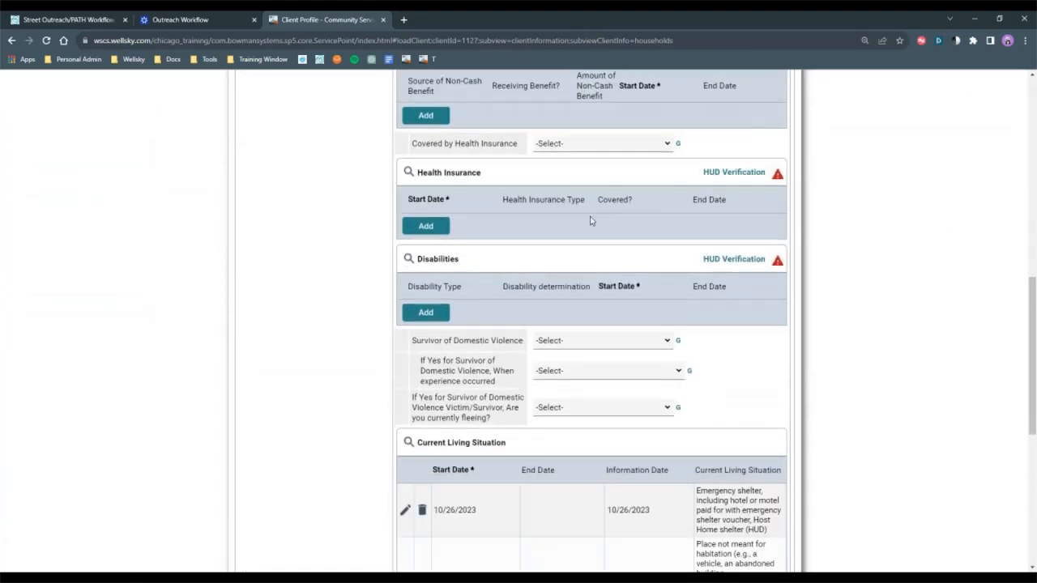
{"action": "scroll", "coordinate": [591, 220], "scroll_direction": "down", "scroll_amount": 3}
{"action": "left_click_drag", "start_coordinate": [418, 196], "coordinate": [553, 200]}
Add a 10/30/2023 Emergency shelter living situation, answering No to the 14-day question
{"action": "left_click", "coordinate": [425, 470]}
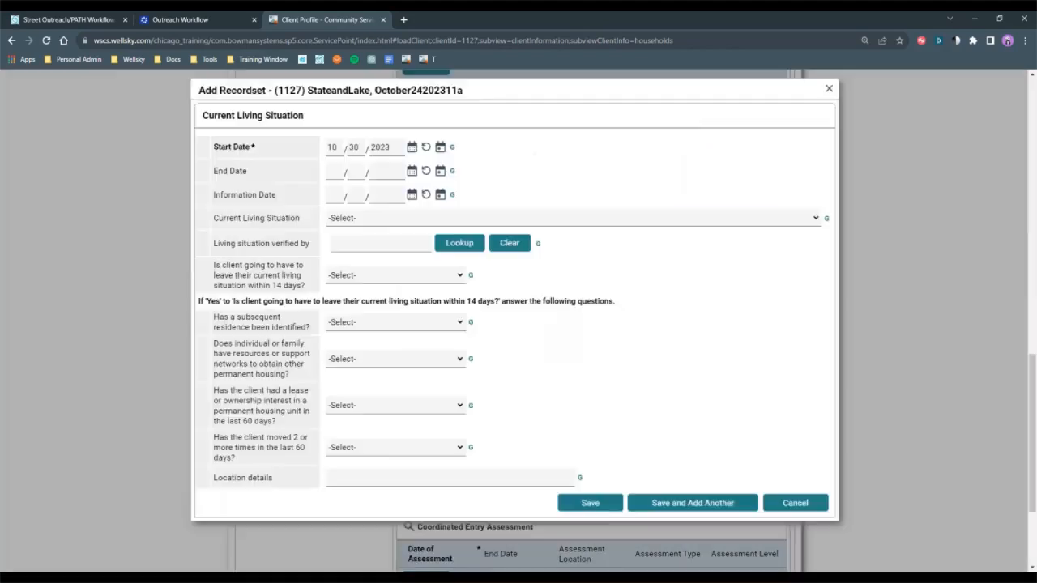
{"action": "left_click_drag", "start_coordinate": [208, 150], "coordinate": [338, 158]}
{"action": "left_click", "coordinate": [442, 219]}
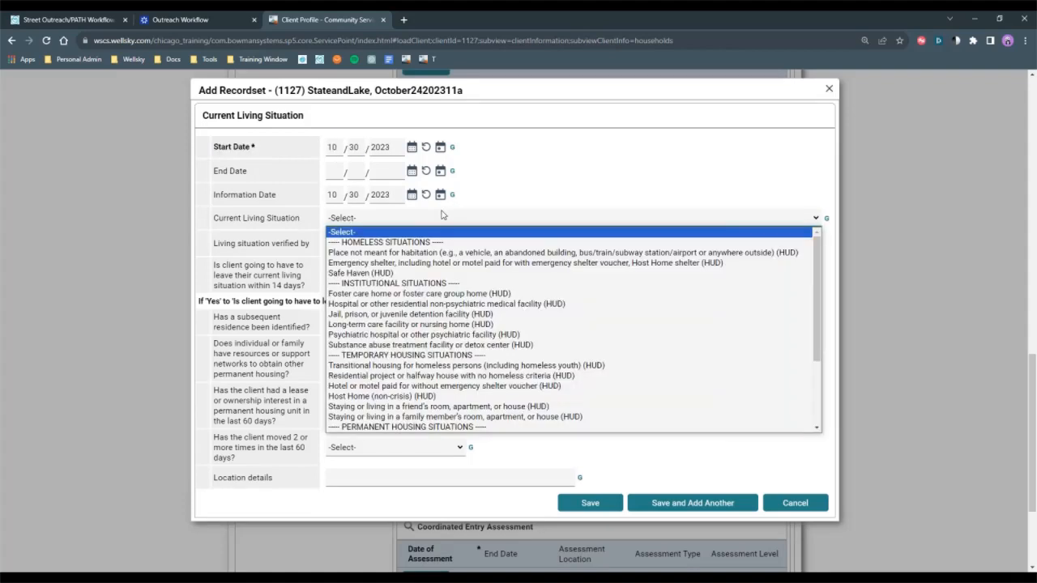
{"action": "left_click", "coordinate": [450, 264]}
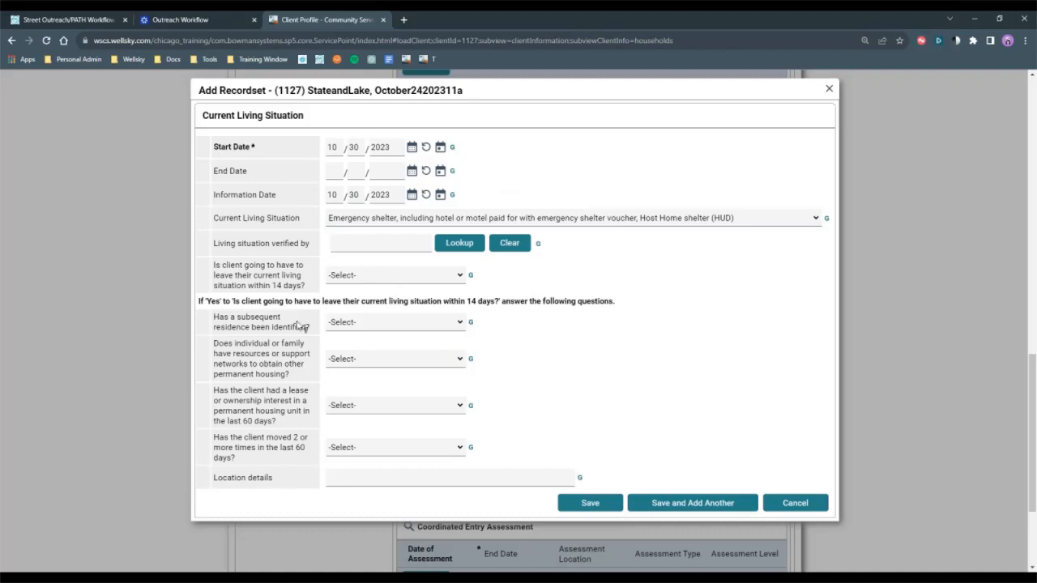
{"action": "left_click", "coordinate": [339, 280]}
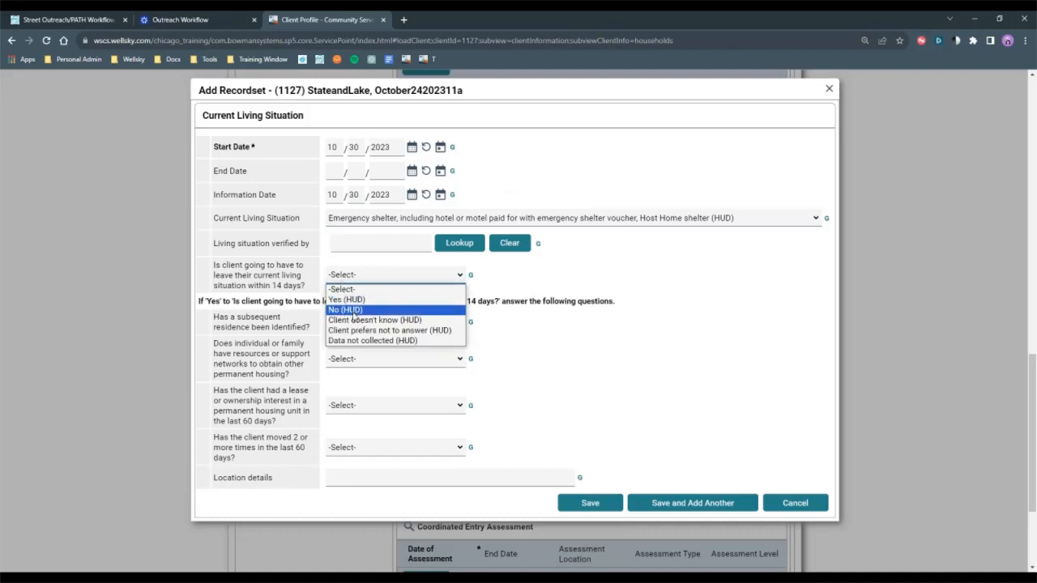
{"action": "left_click", "coordinate": [353, 311]}
{"action": "left_click", "coordinate": [614, 509]}
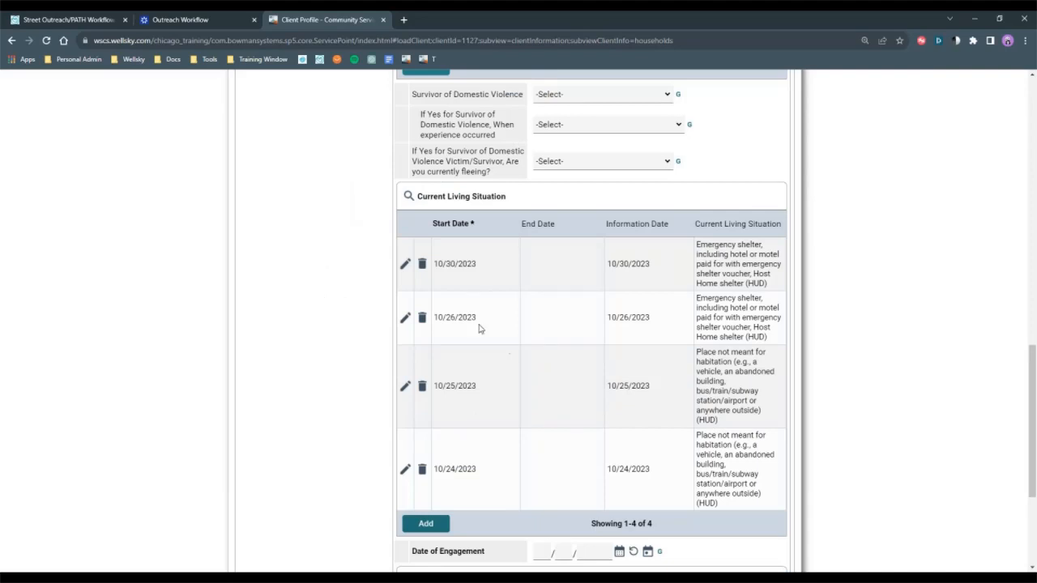
Give the 10/26/2023 living situation entry an end date of 10/29/2023
{"action": "mouse_move", "coordinate": [433, 315]}
{"action": "left_mouse_down"}
{"action": "mouse_move", "coordinate": [674, 329]}
{"action": "mouse_move", "coordinate": [747, 449]}
{"action": "mouse_move", "coordinate": [755, 485]}
{"action": "left_mouse_up"}
{"action": "left_click", "coordinate": [755, 484]}
{"action": "left_click", "coordinate": [403, 323]}
{"action": "left_click", "coordinate": [333, 174]}
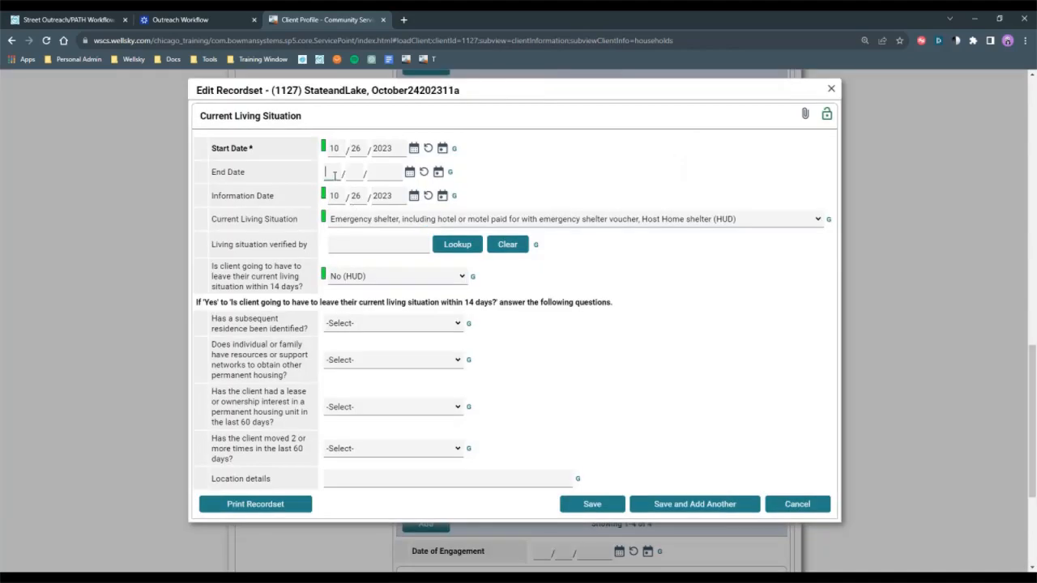
{"action": "key", "text": "Tab"}
{"action": "key", "text": "Tab"}
{"action": "left_click", "coordinate": [355, 172]}
{"action": "type", "text": "29/202"}
{"action": "left_click", "coordinate": [591, 509]}
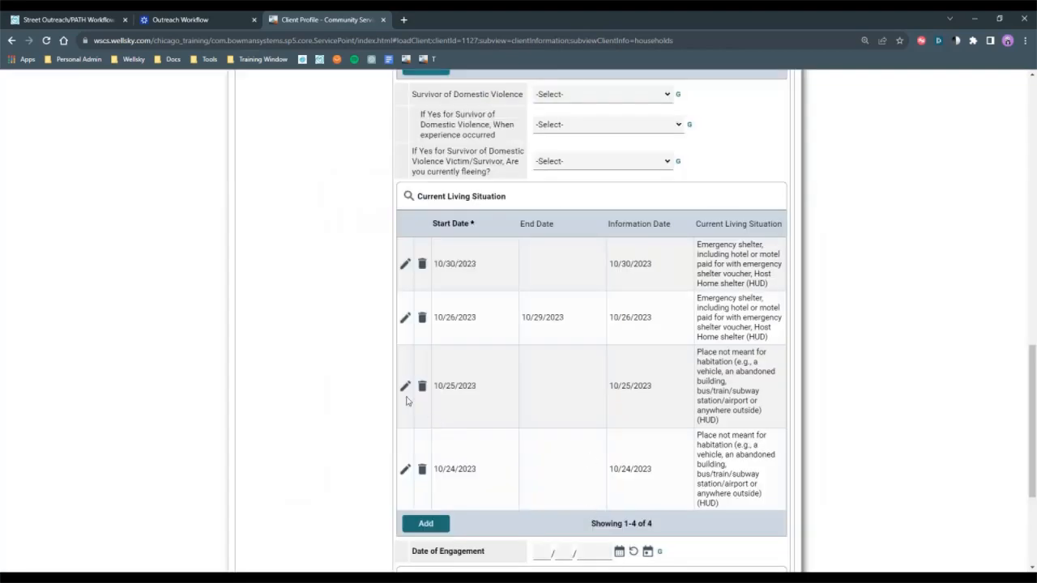
Give the remaining earlier living situation entries end dates of 10/25/2023 and 10/24/2023
{"action": "left_click", "coordinate": [405, 387]}
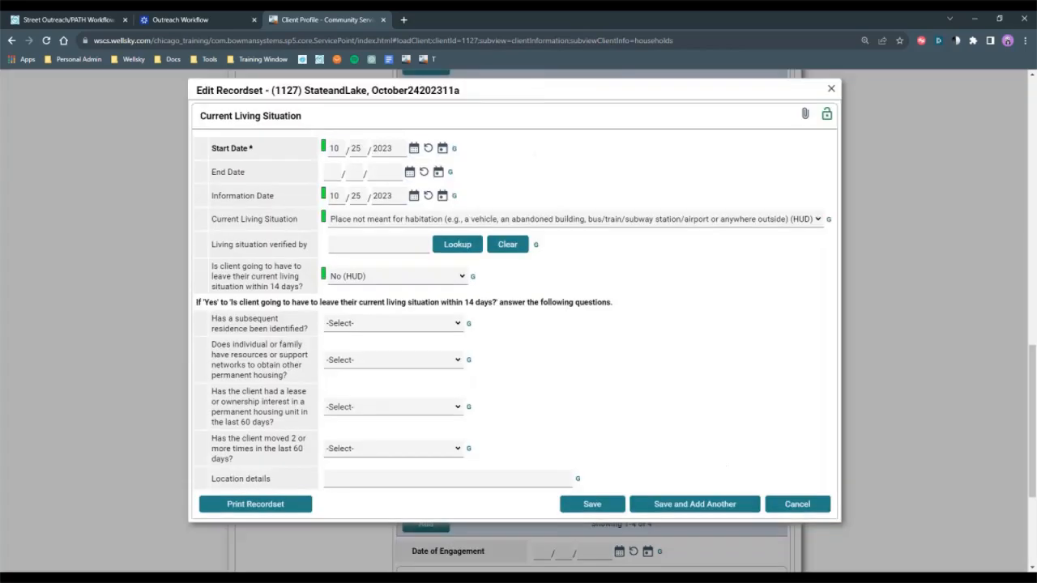
{"action": "left_click_drag", "start_coordinate": [430, 87], "coordinate": [389, 76]}
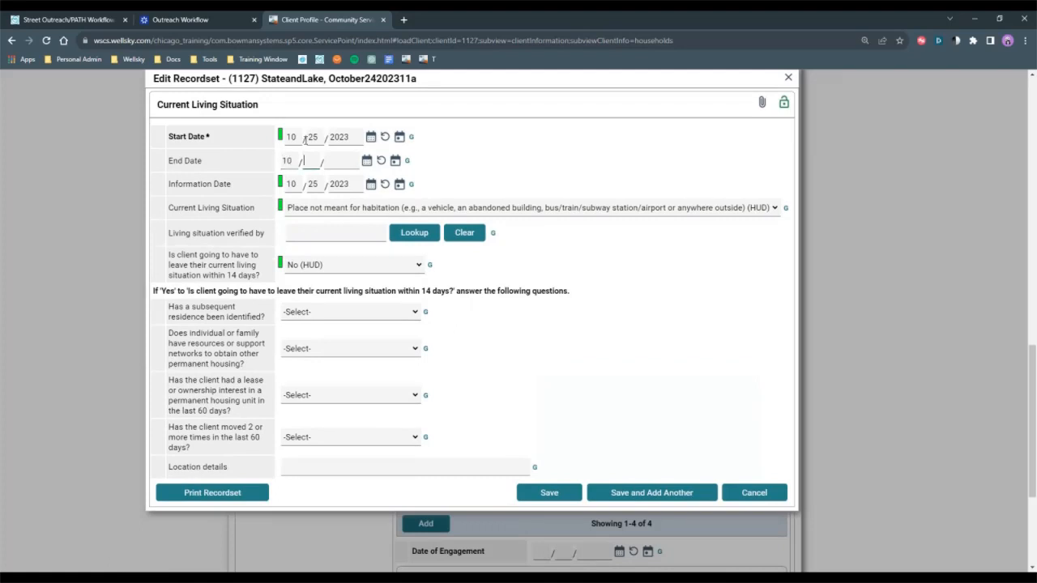
{"action": "type", "text": "520"}
{"action": "left_click", "coordinate": [549, 493]}
{"action": "left_click", "coordinate": [406, 471]}
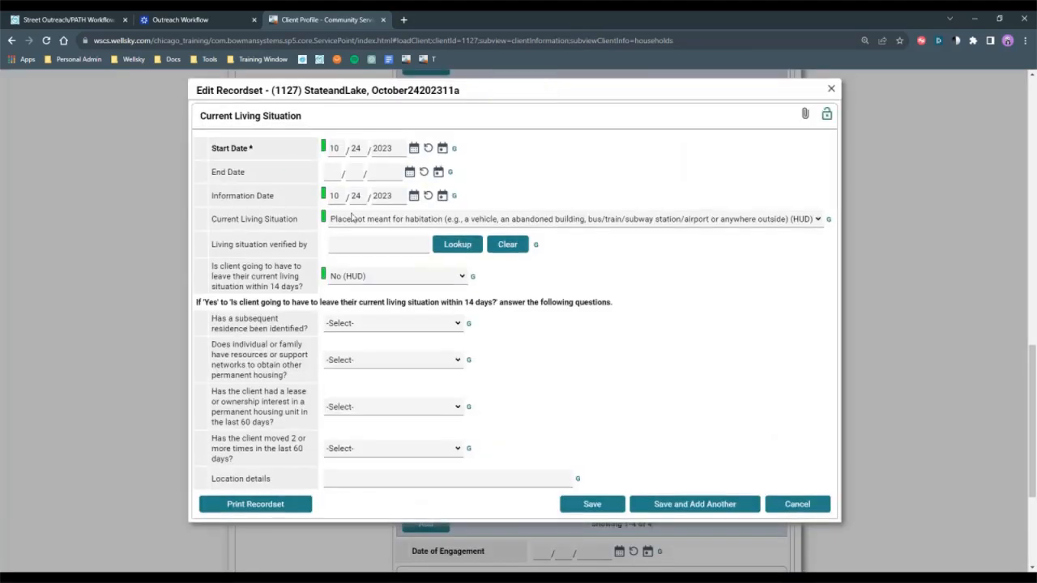
{"action": "type", "text": "10242"}
{"action": "left_click", "coordinate": [592, 504]}
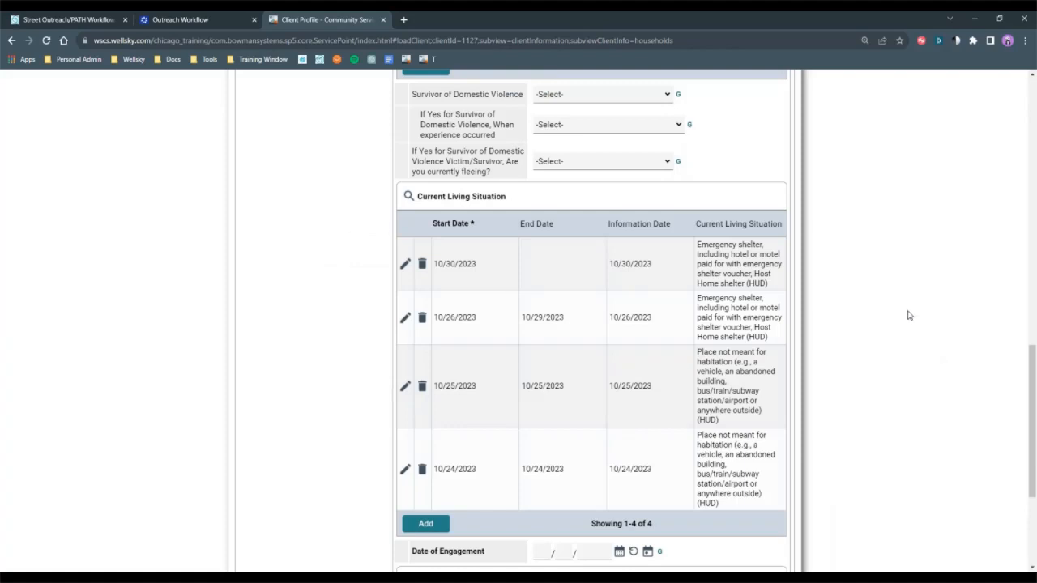
Set the interim review's Date of Engagement to 10/30/2023
{"action": "scroll", "coordinate": [908, 316], "scroll_direction": "down", "scroll_amount": 3}
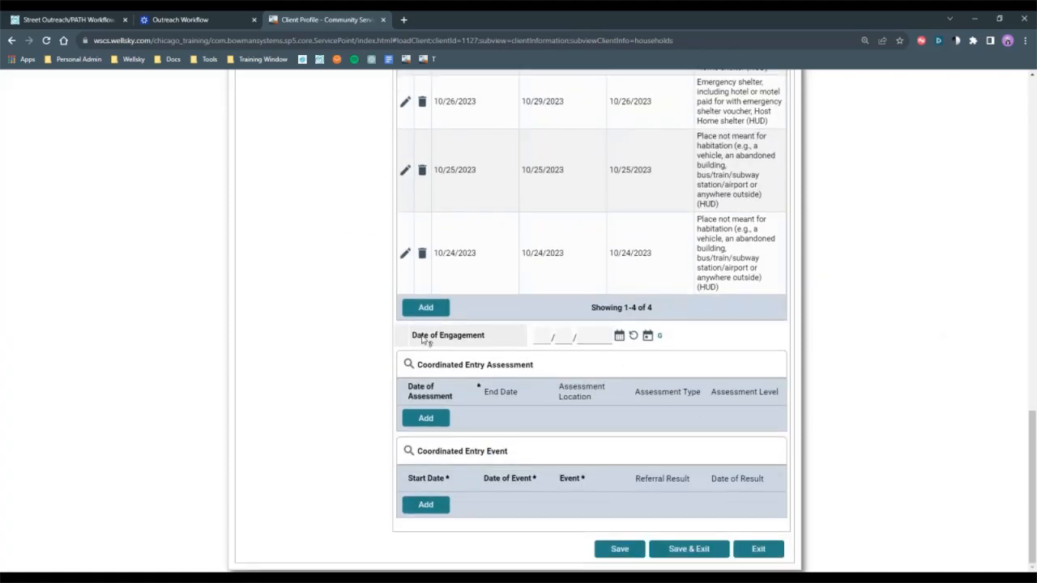
{"action": "left_click_drag", "start_coordinate": [414, 341], "coordinate": [516, 349]}
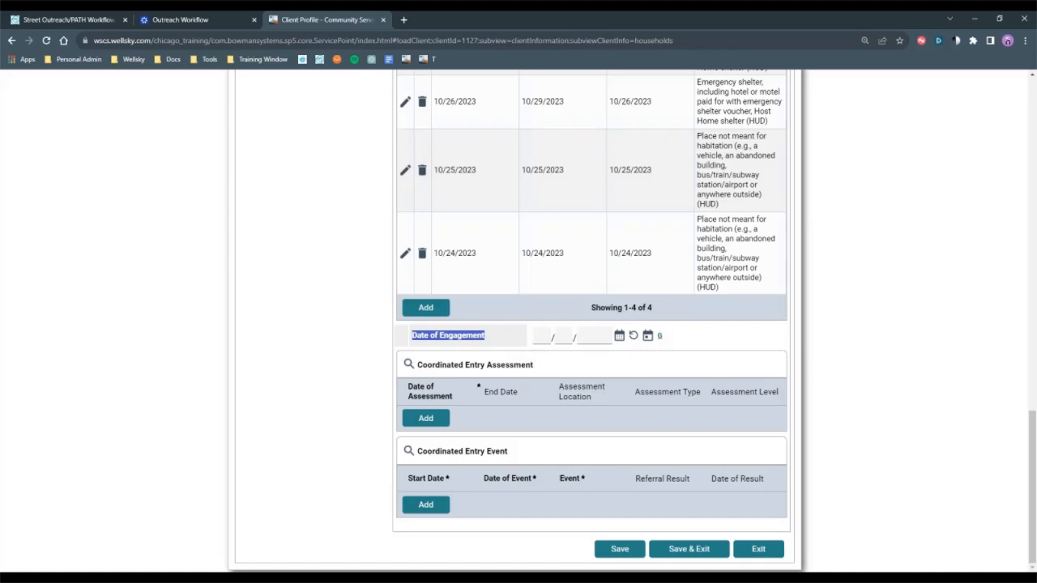
{"action": "left_click", "coordinate": [650, 339]}
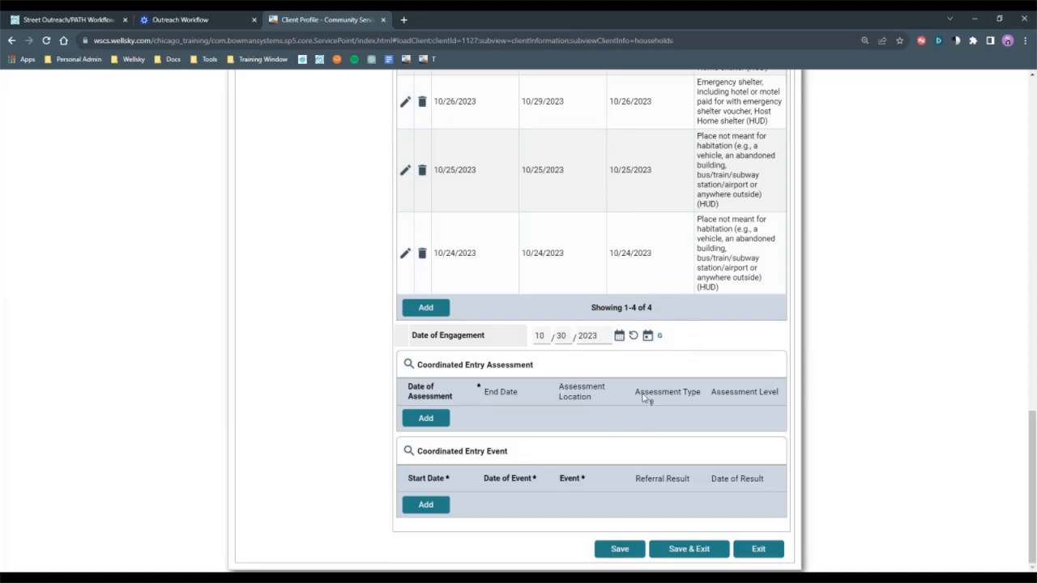
Save the 10/30/2023 interim review and close the Interim Reviews list
{"action": "scroll", "coordinate": [635, 308], "scroll_direction": "up", "scroll_amount": 2}
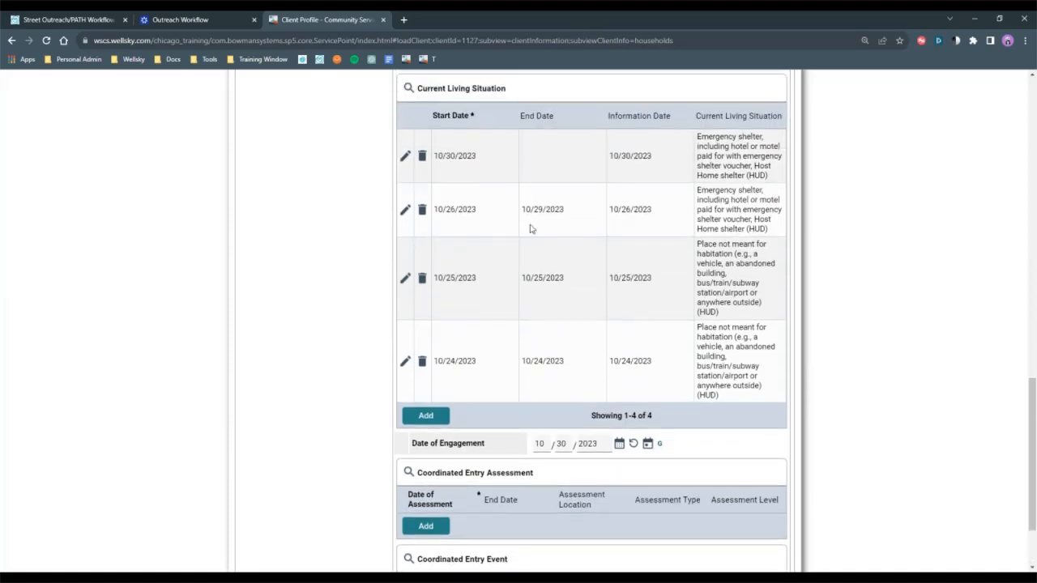
{"action": "scroll", "coordinate": [535, 345], "scroll_direction": "up", "scroll_amount": 2}
{"action": "scroll", "coordinate": [535, 345], "scroll_direction": "up", "scroll_amount": 5}
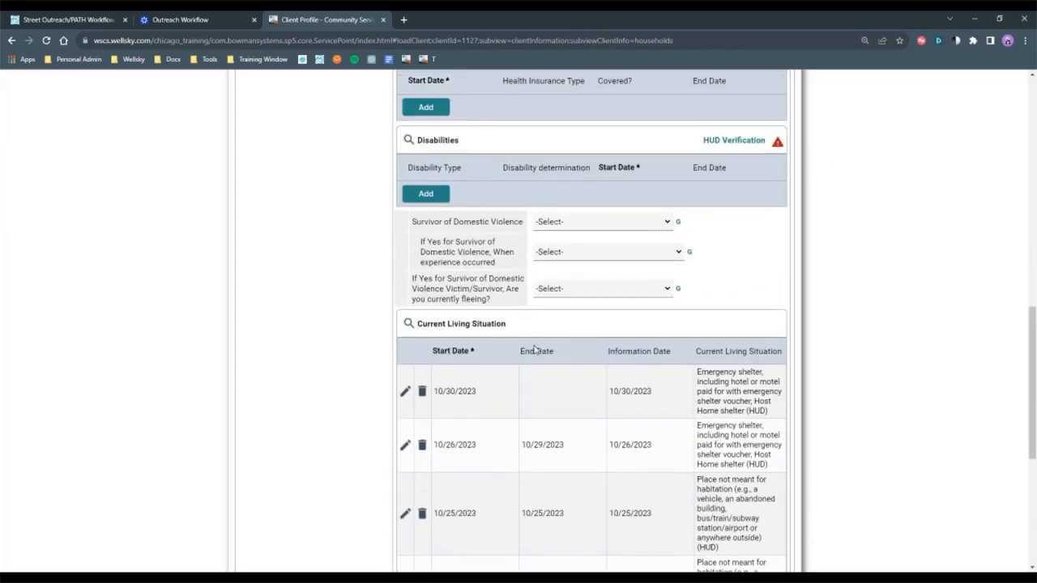
{"action": "scroll", "coordinate": [528, 348], "scroll_direction": "down", "scroll_amount": 10}
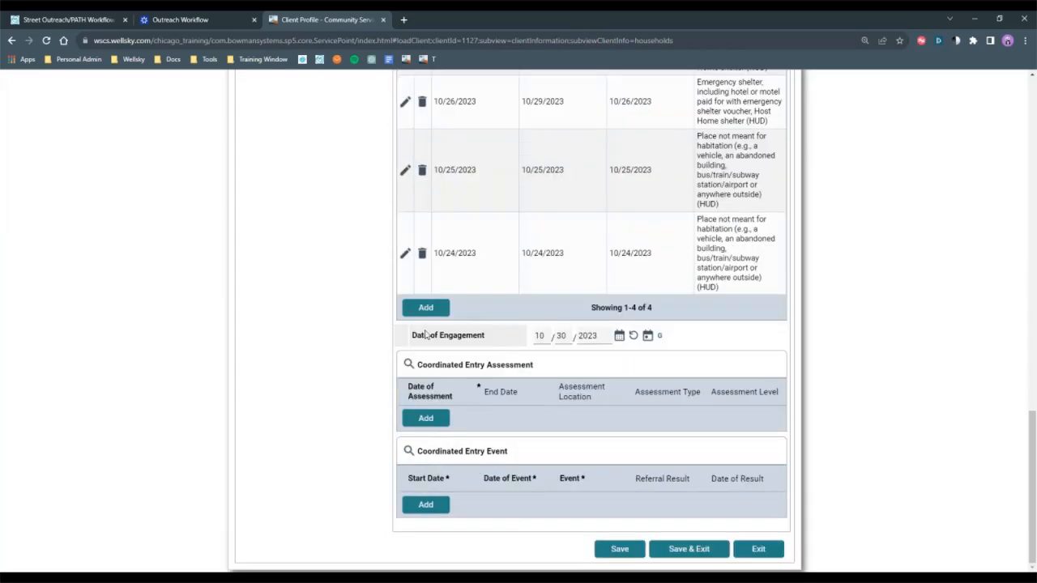
{"action": "left_click", "coordinate": [624, 551]}
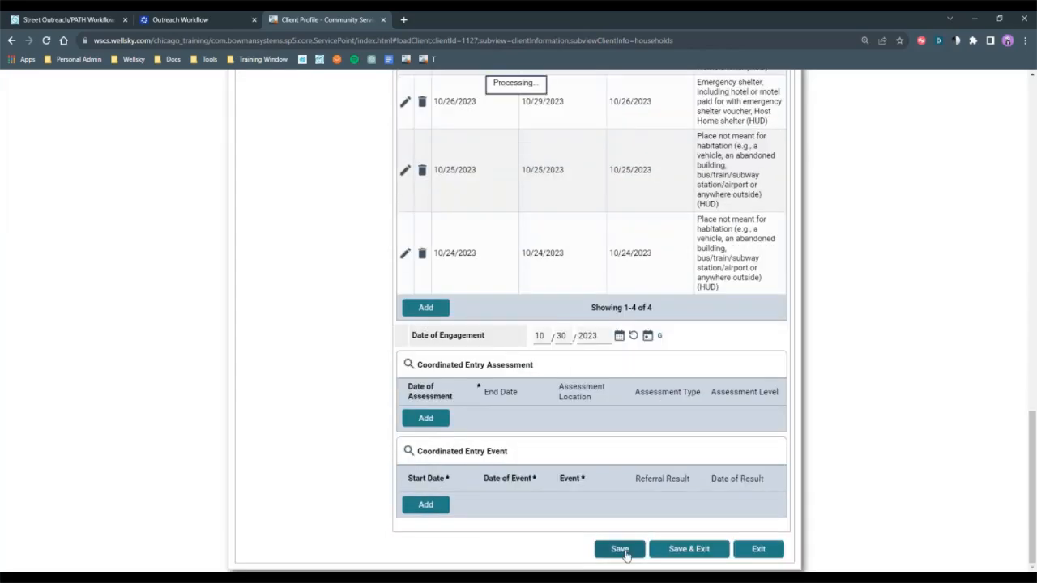
{"action": "left_click", "coordinate": [679, 549]}
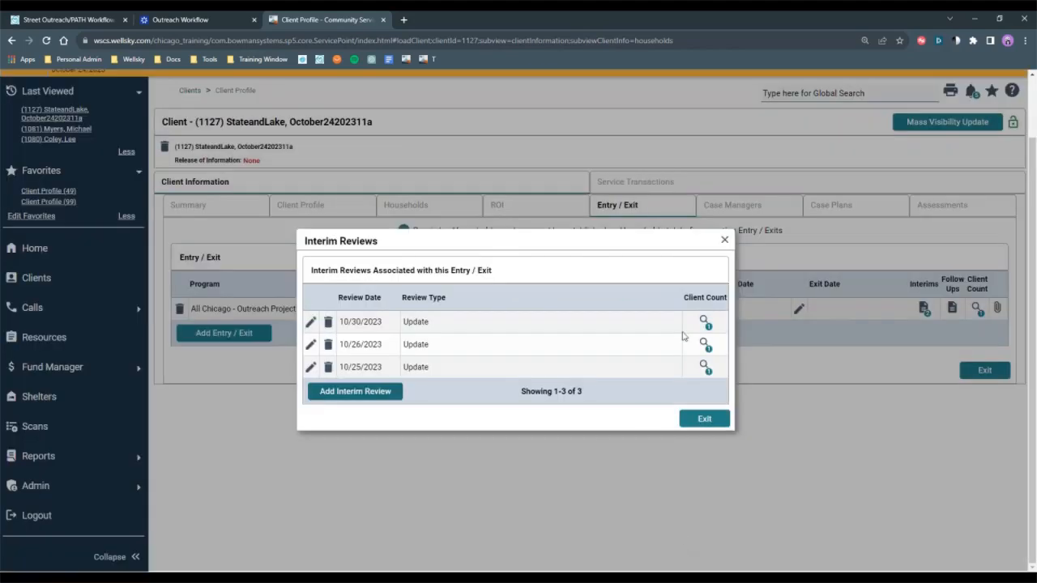
{"action": "left_click_drag", "start_coordinate": [496, 329], "coordinate": [400, 331]}
{"action": "left_click", "coordinate": [725, 240]}
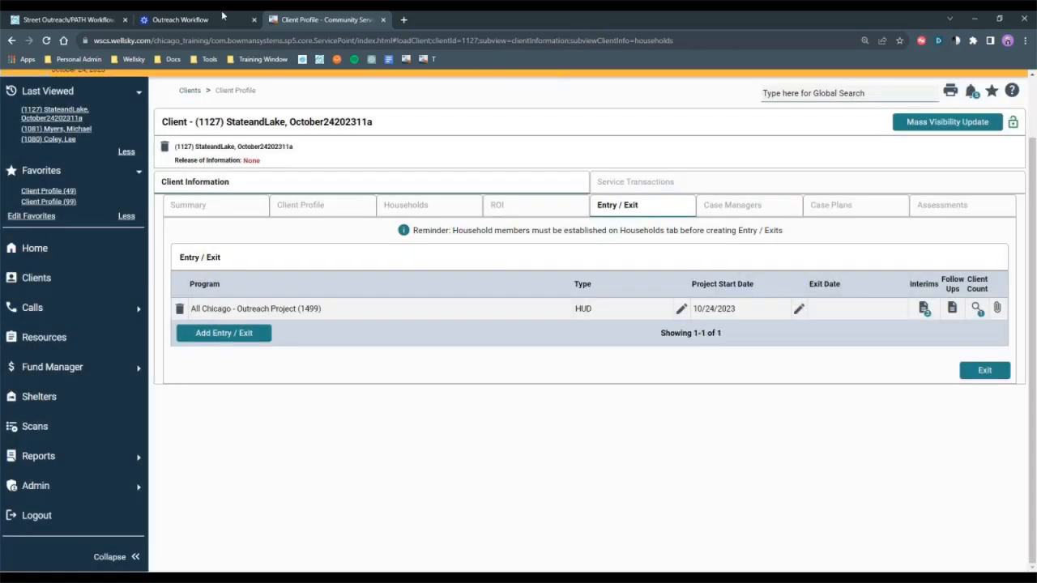
Move the Outreach Workflow guide to step 3, Complete the rest of the Entry Assessment, then return to Client Profile
{"action": "left_click", "coordinate": [173, 16]}
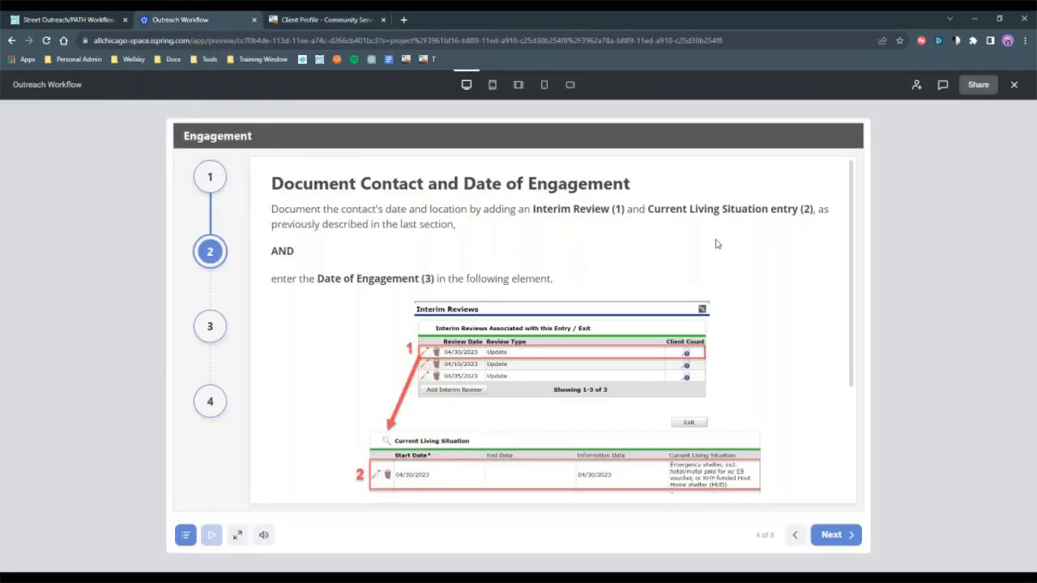
{"action": "scroll", "coordinate": [746, 234], "scroll_direction": "down", "scroll_amount": 4}
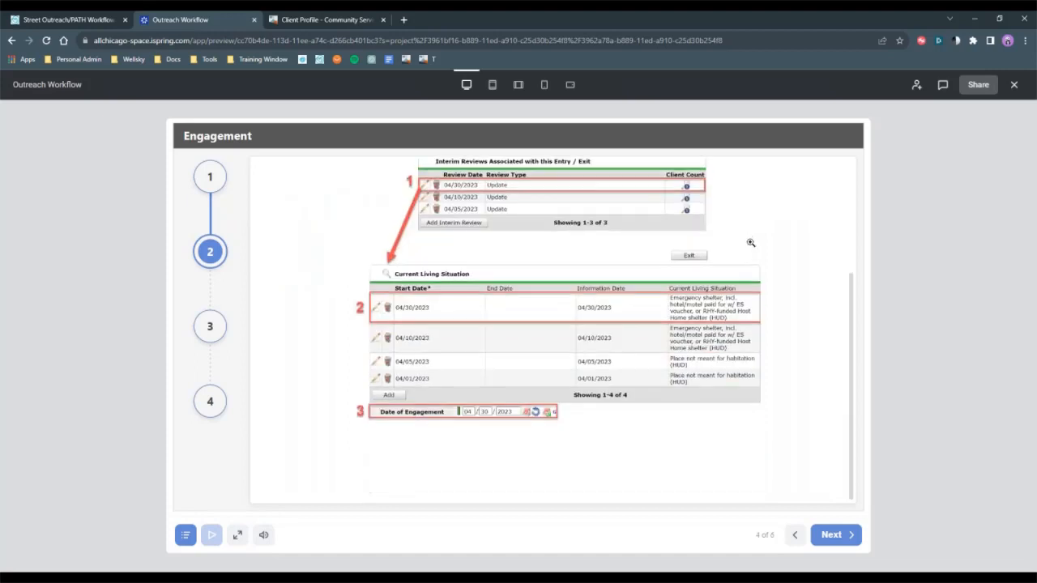
{"action": "left_click", "coordinate": [210, 327]}
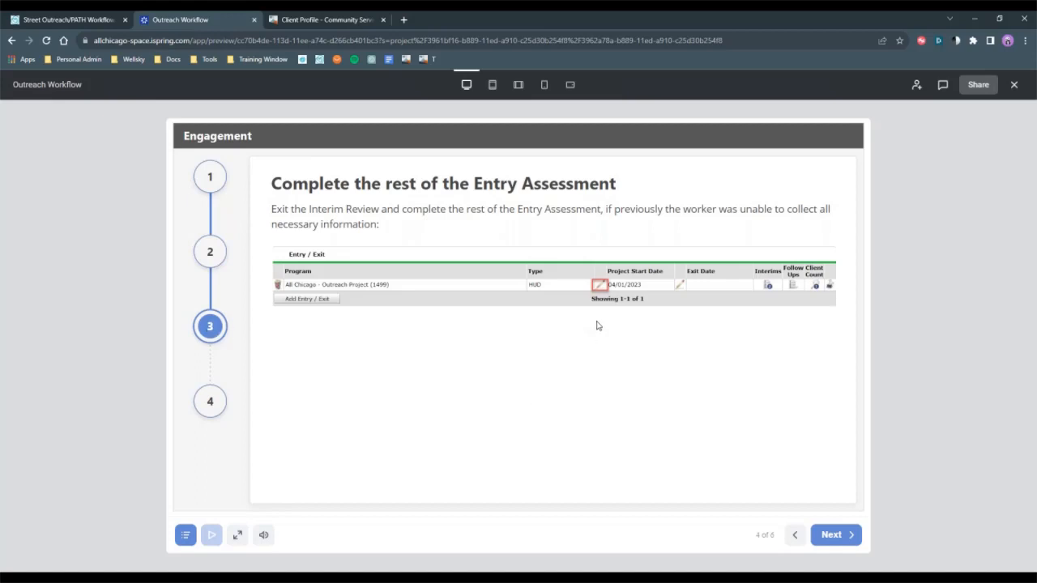
{"action": "left_click", "coordinate": [304, 20]}
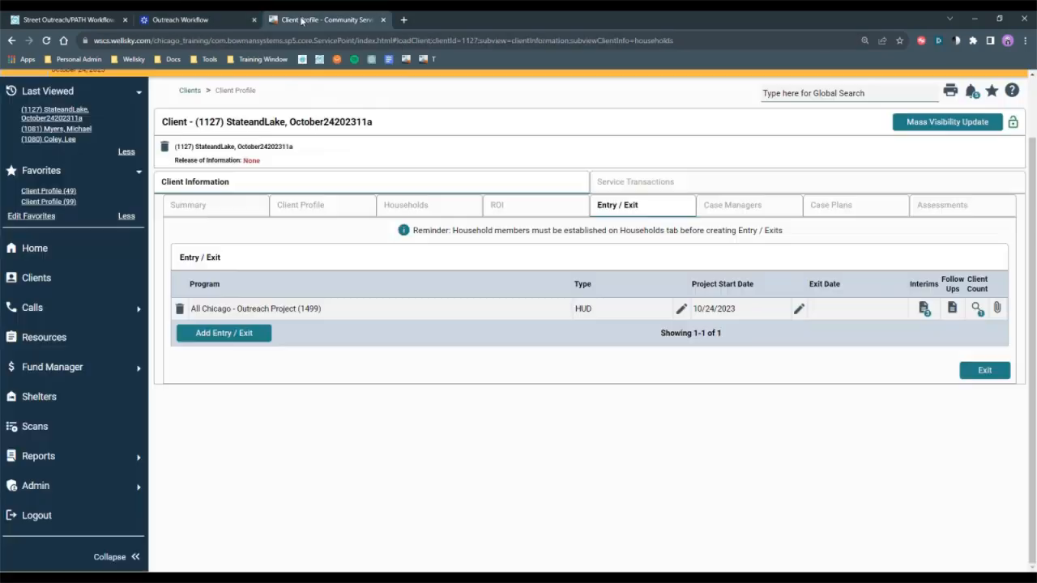
In the Client Record, replace the client's first and last name and set Full Name Reported
{"action": "left_click", "coordinate": [327, 208]}
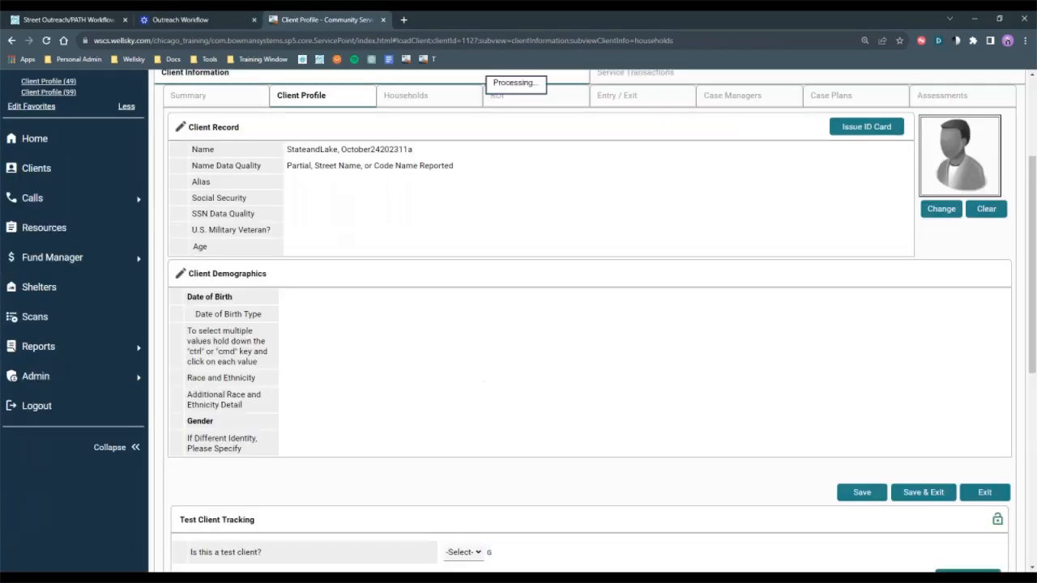
{"action": "left_click", "coordinate": [182, 128]}
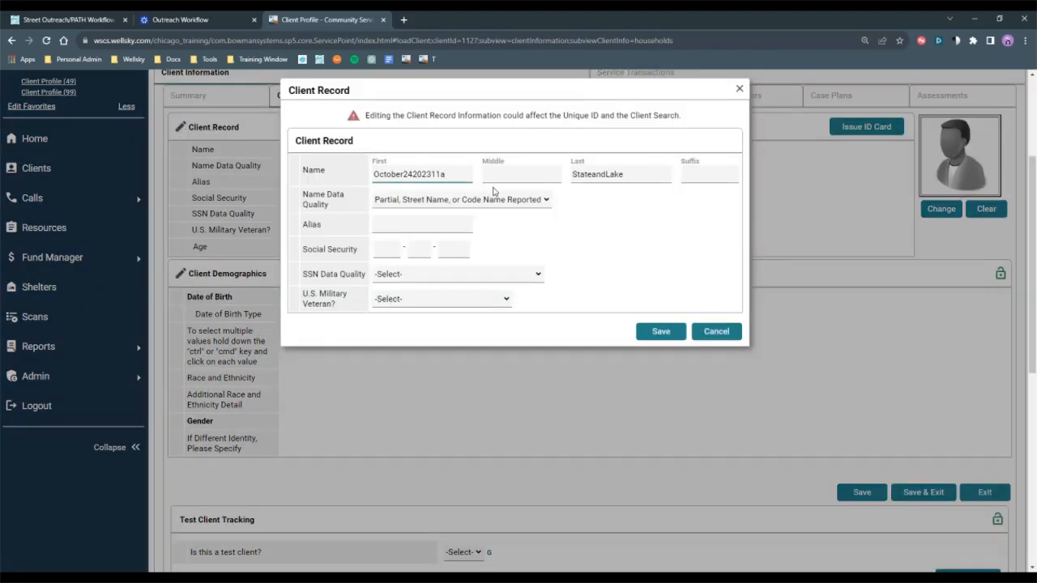
{"action": "left_click_drag", "start_coordinate": [470, 173], "coordinate": [355, 174]}
{"action": "type", "text": "Test"}
{"action": "key", "text": "Tab"}
{"action": "key", "text": "Tab"}
{"action": "type", "text": "Outreach"}
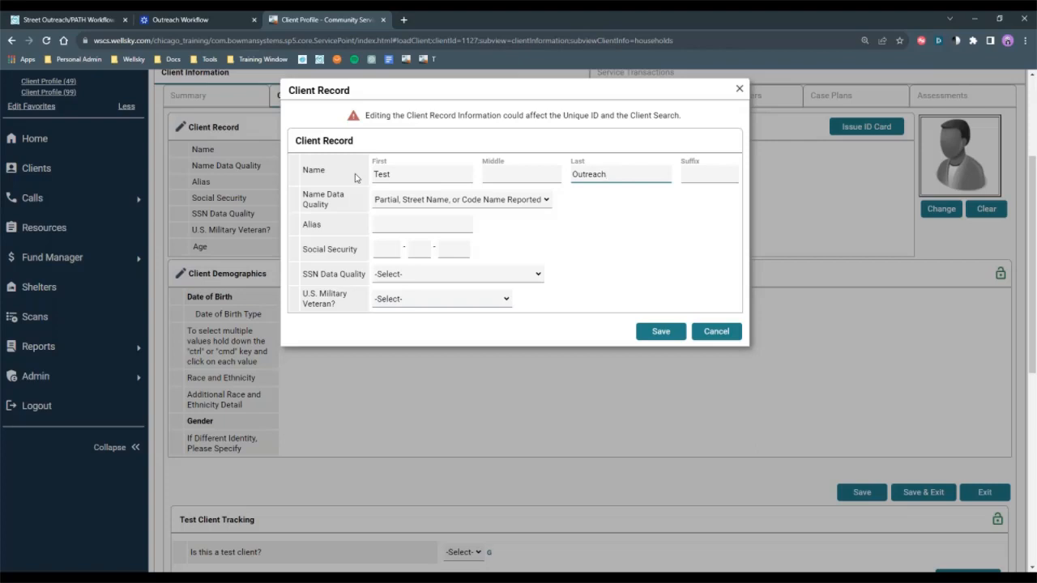
{"action": "left_click", "coordinate": [419, 201]}
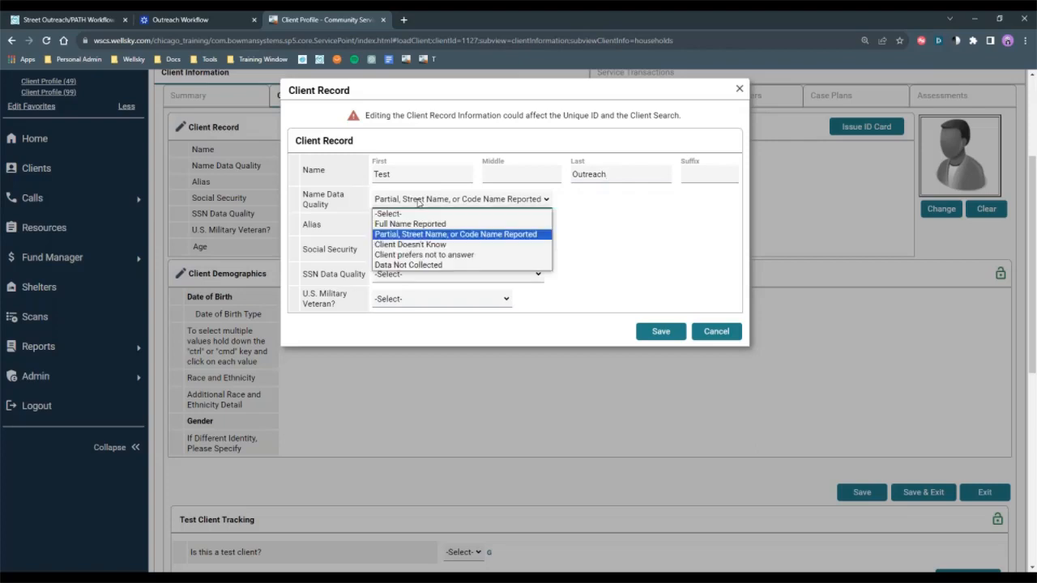
{"action": "left_click", "coordinate": [422, 224]}
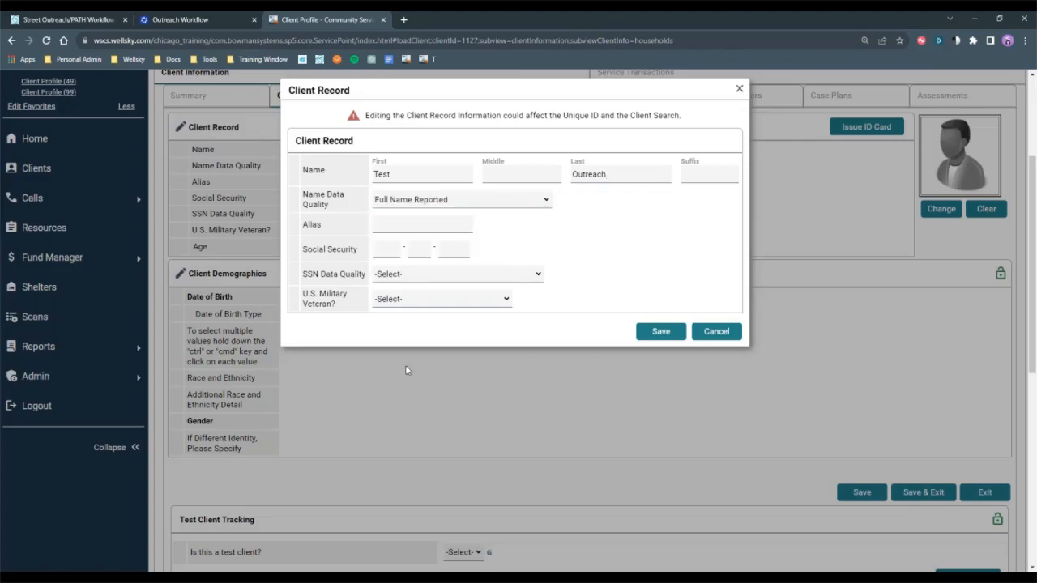
Enter the client's SSN with Full SSN Reported (HUD), set Veteran to No (HUD), and save
{"action": "left_click", "coordinate": [385, 249]}
{"action": "type", "text": "000-"}
{"action": "type", "text": "11-"}
{"action": "type", "text": "1201"}
{"action": "left_click", "coordinate": [400, 276]}
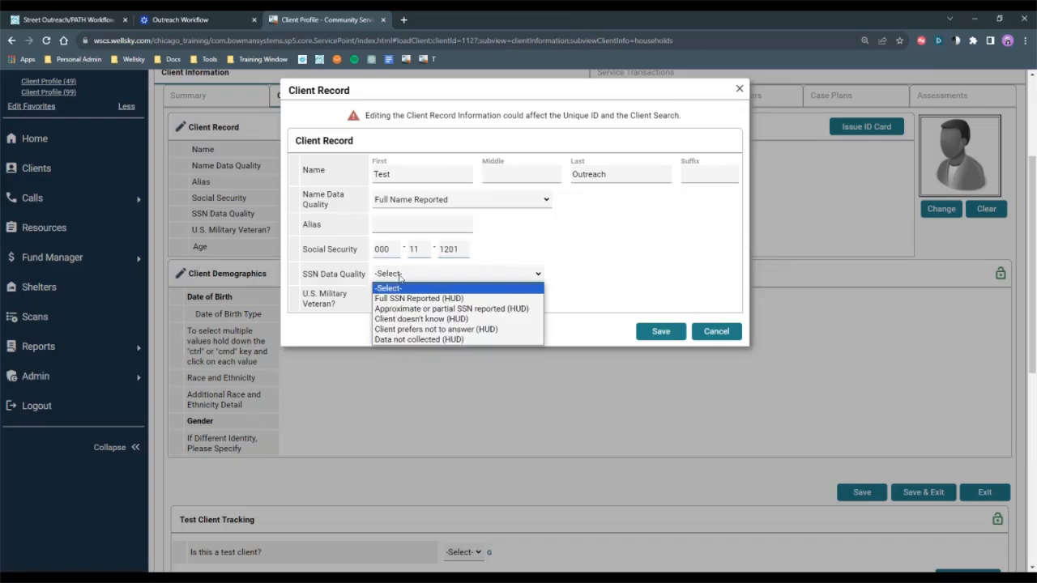
{"action": "left_click", "coordinate": [409, 299]}
{"action": "left_click", "coordinate": [437, 298]}
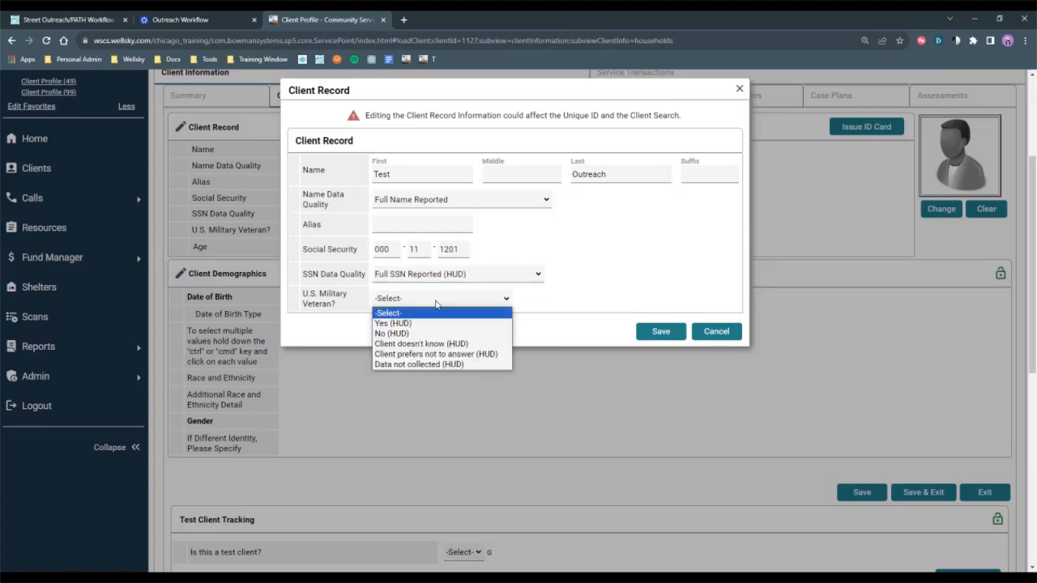
{"action": "left_click", "coordinate": [389, 329]}
{"action": "left_click", "coordinate": [661, 332]}
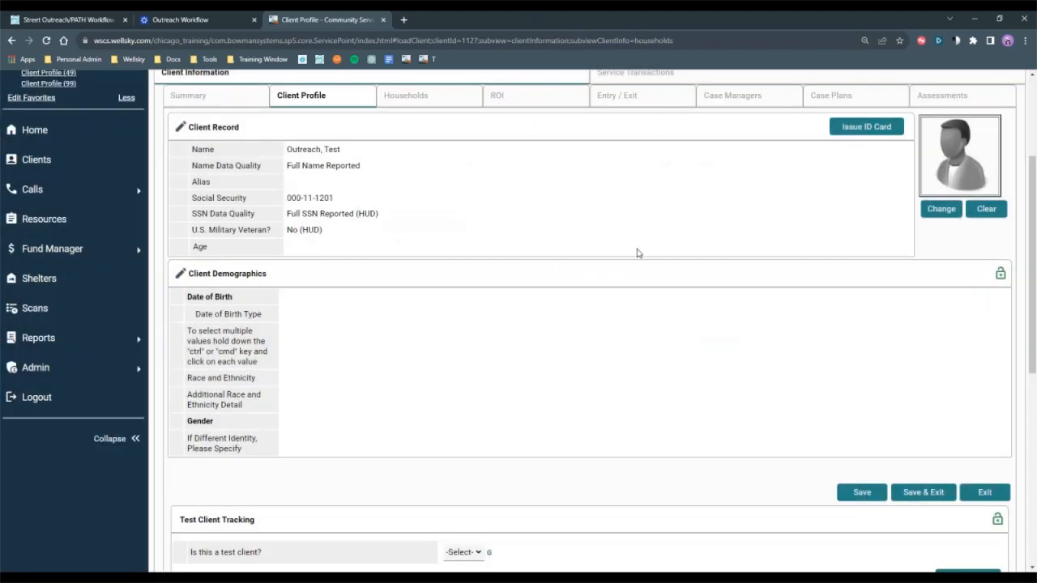
Open the outreach project's entry assessment from its Project Start Date, review it, then return to the Outreach Workflow lesson
{"action": "left_click", "coordinate": [616, 97]}
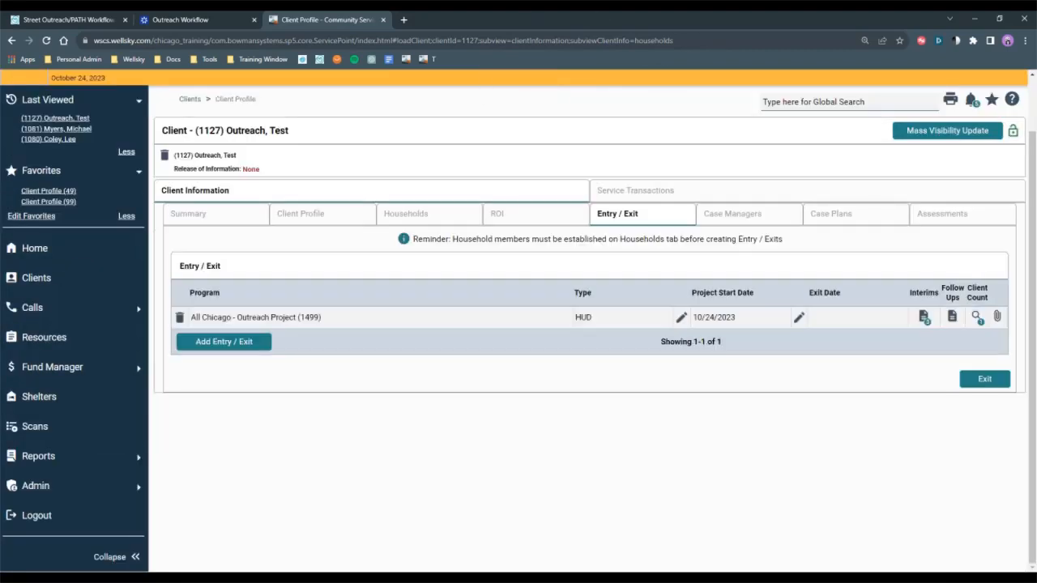
{"action": "left_click", "coordinate": [683, 319]}
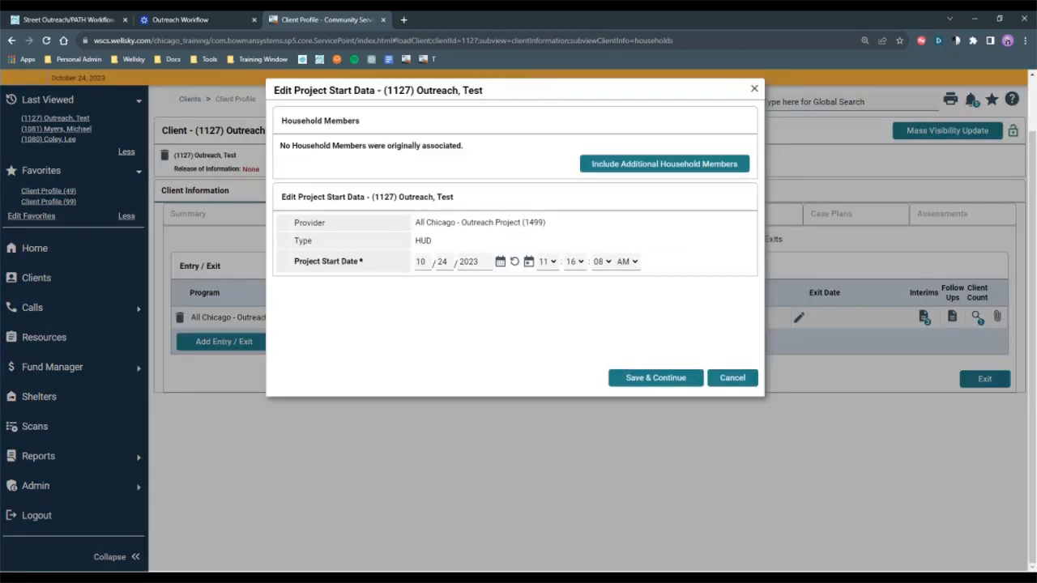
{"action": "left_click", "coordinate": [669, 379]}
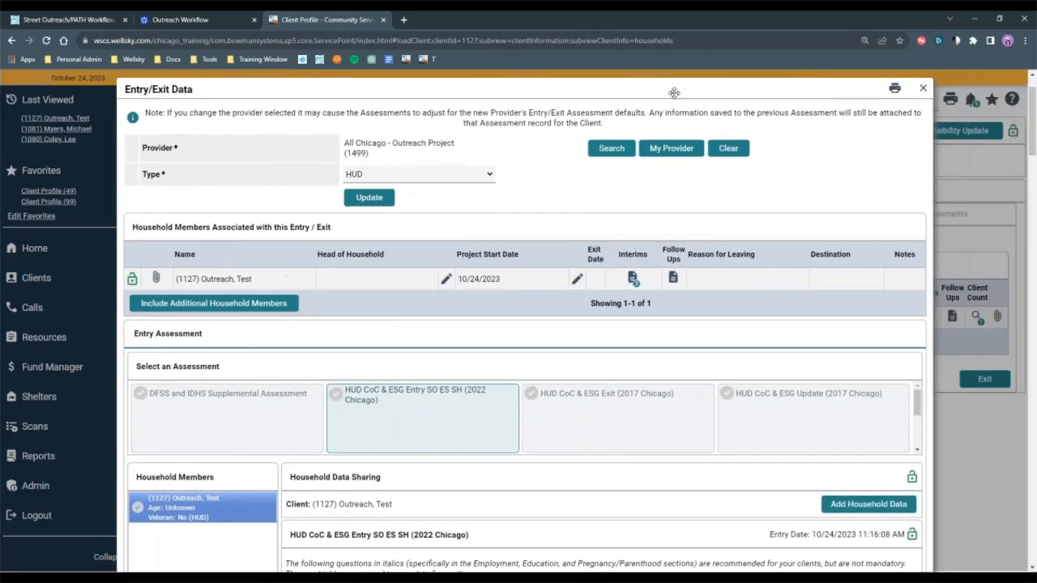
{"action": "scroll", "coordinate": [960, 423], "scroll_direction": "down", "scroll_amount": 3}
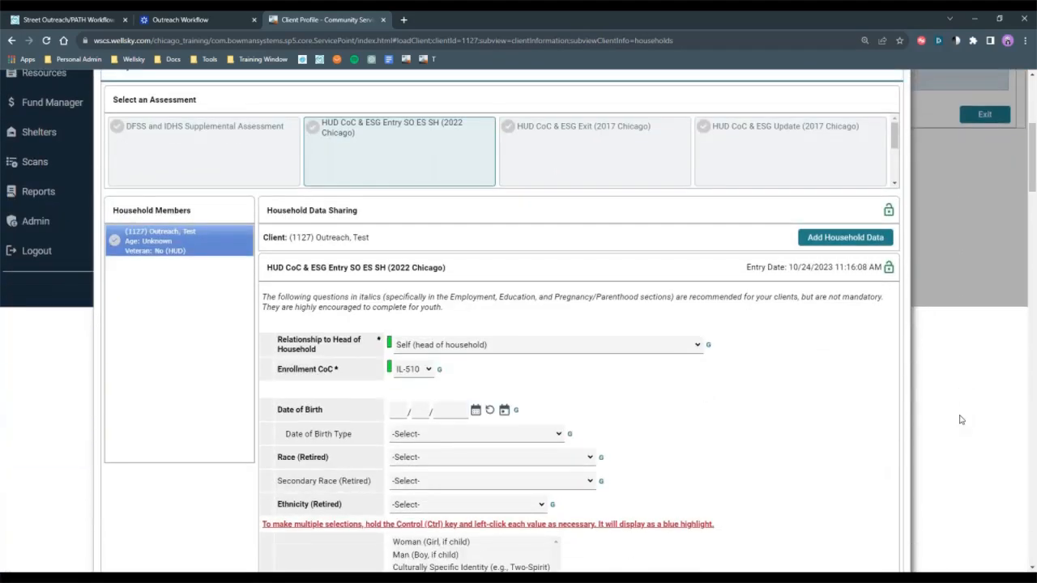
{"action": "scroll", "coordinate": [959, 419], "scroll_direction": "down", "scroll_amount": 3}
{"action": "scroll", "coordinate": [959, 412], "scroll_direction": "down", "scroll_amount": 5}
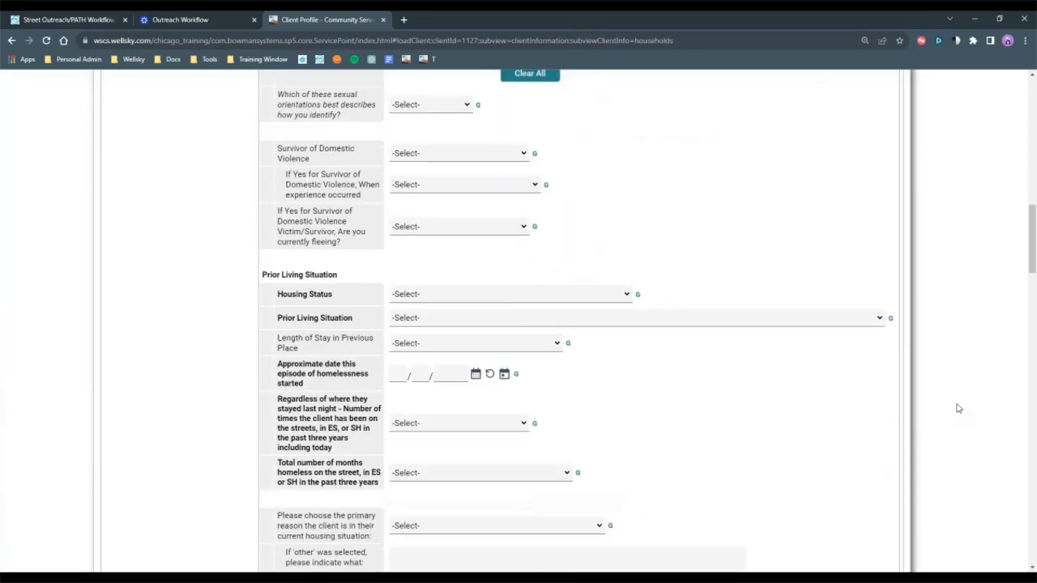
{"action": "scroll", "coordinate": [956, 397], "scroll_direction": "down", "scroll_amount": 3}
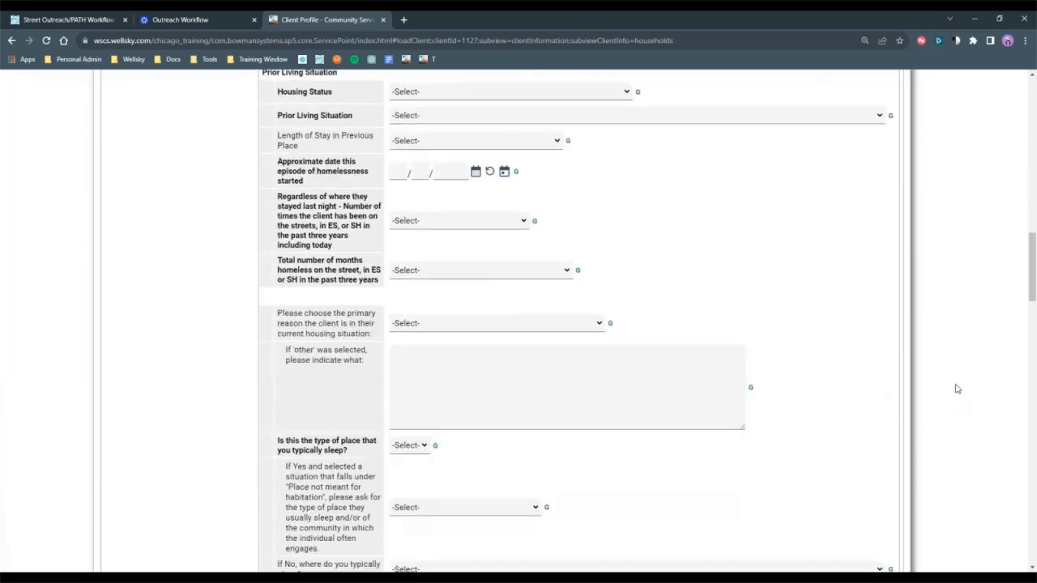
{"action": "scroll", "coordinate": [949, 375], "scroll_direction": "down", "scroll_amount": 4}
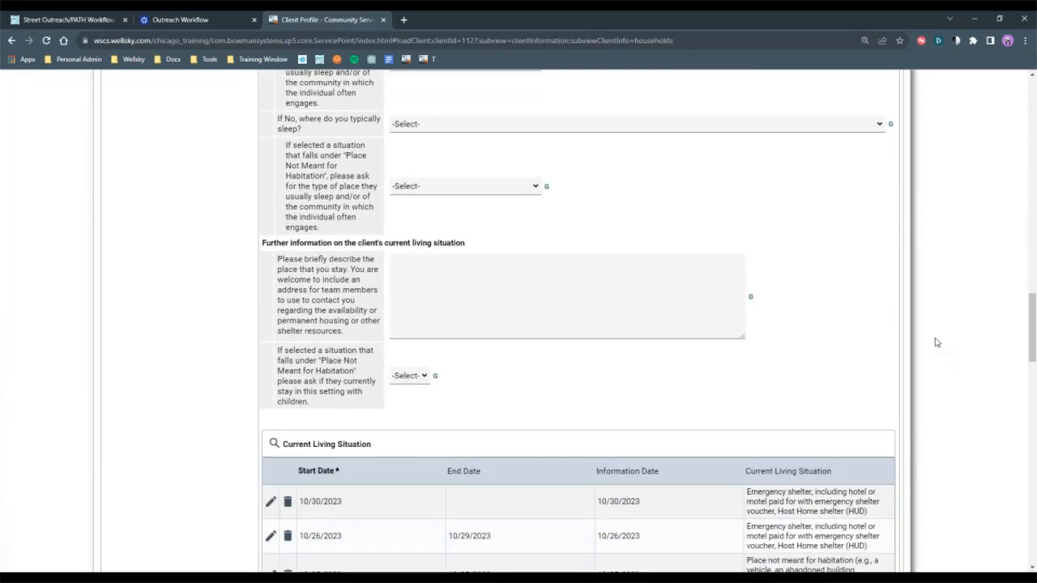
{"action": "scroll", "coordinate": [936, 341], "scroll_direction": "down", "scroll_amount": 2}
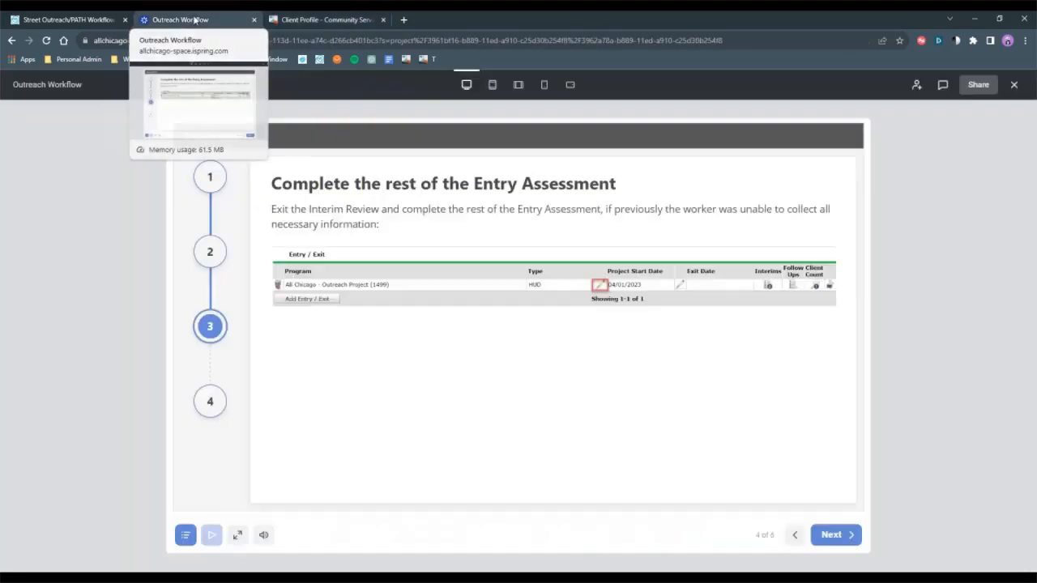
{"action": "left_click", "coordinate": [196, 19]}
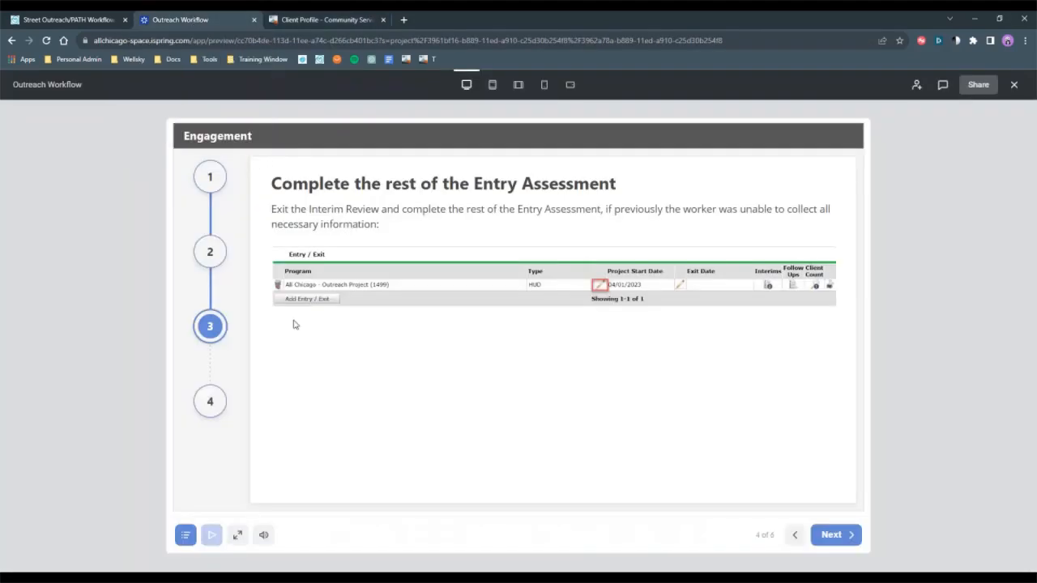
Watch the step 4 Quick Demo, then advance to the Project Exit section
{"action": "left_click", "coordinate": [210, 405]}
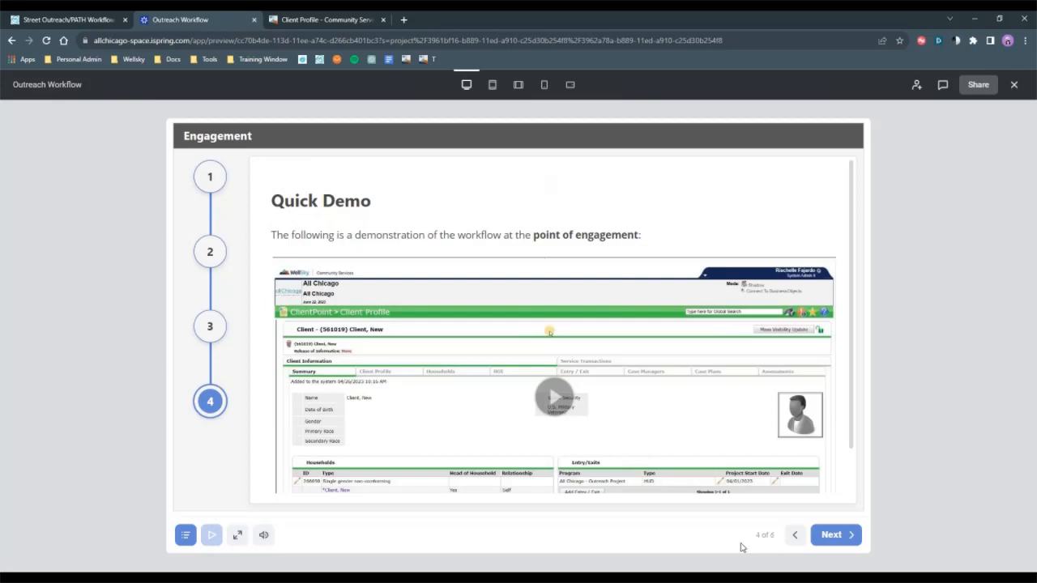
{"action": "left_click", "coordinate": [839, 547]}
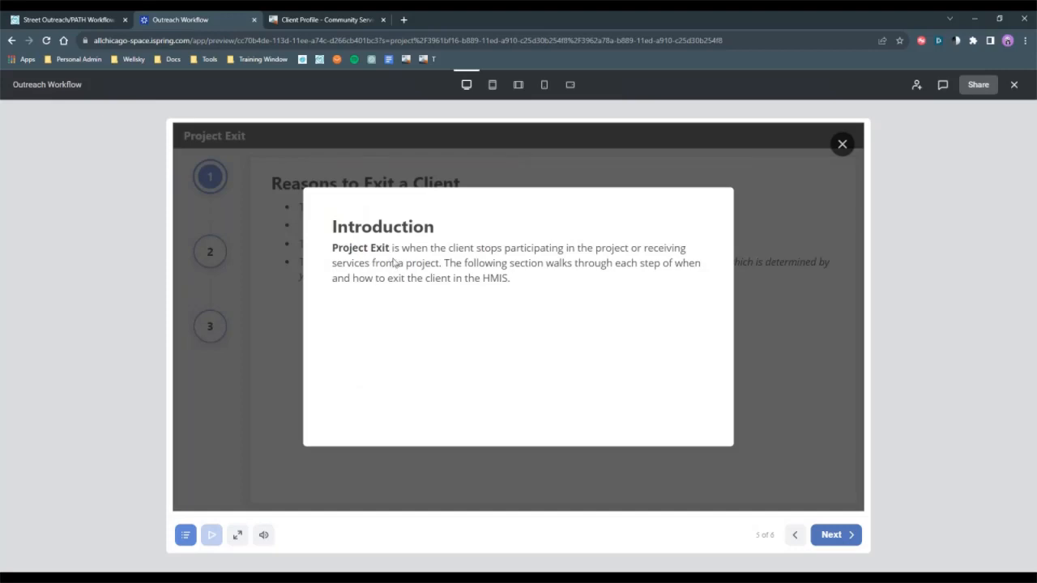
Show Project Exit's step 2, Enter an Exit Date, then return to the client profile
{"action": "left_click", "coordinate": [375, 483]}
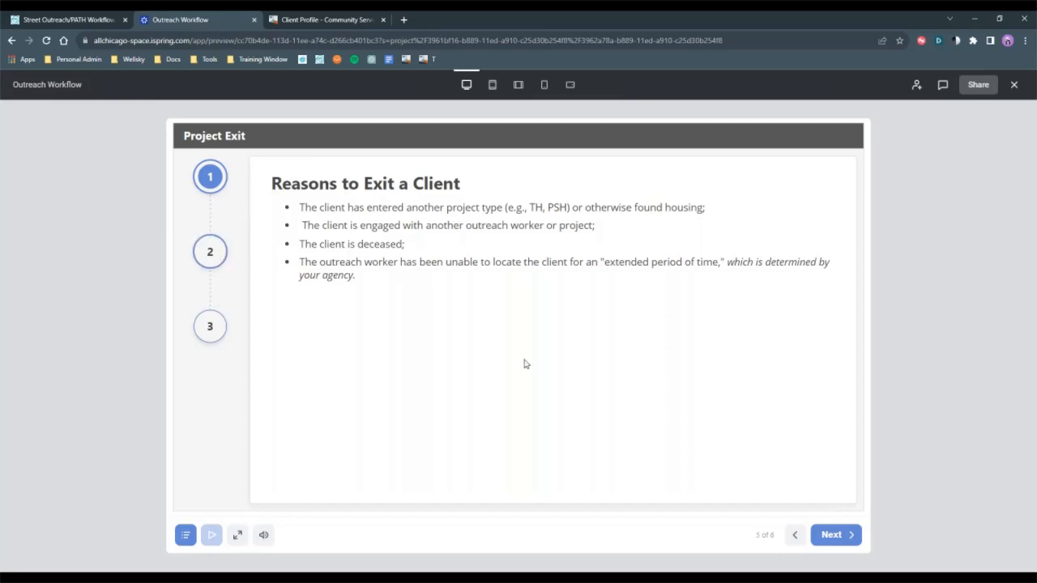
{"action": "left_click", "coordinate": [209, 253]}
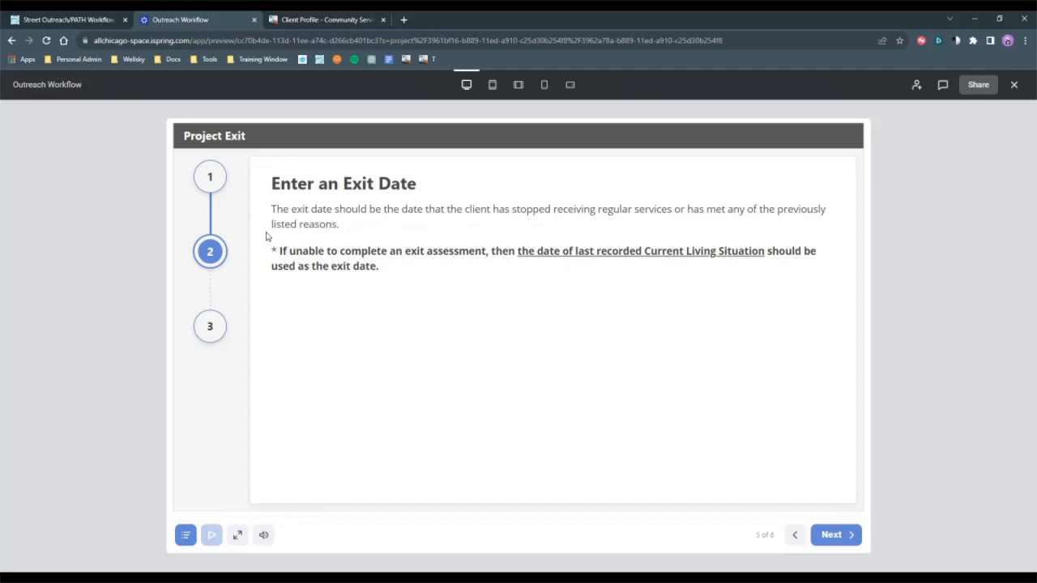
{"action": "left_click", "coordinate": [323, 20]}
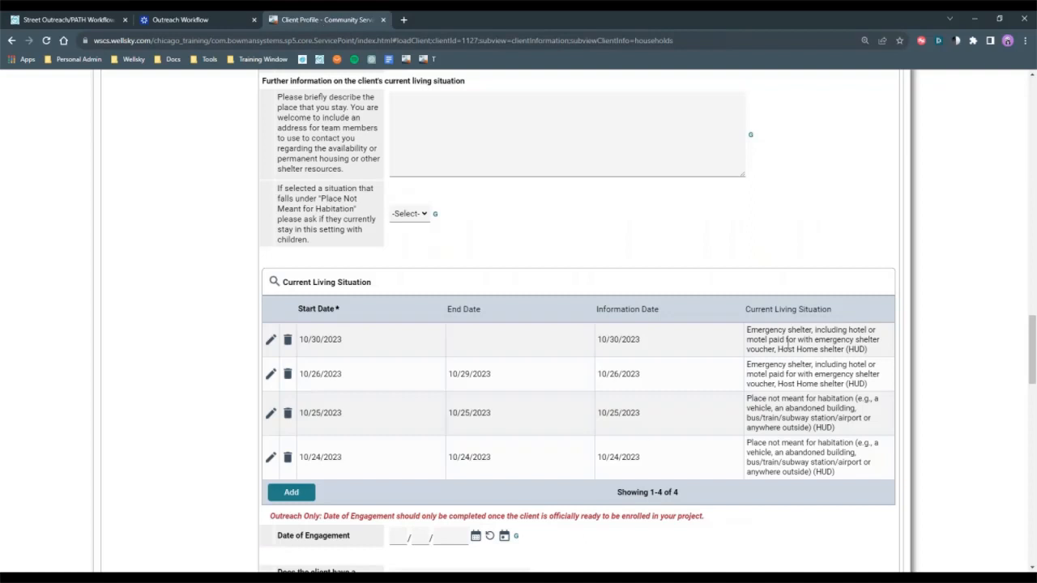
Open the outreach project's exit data and set the exit date to 10/30/2023
{"action": "left_click_drag", "start_coordinate": [873, 355], "coordinate": [299, 340]}
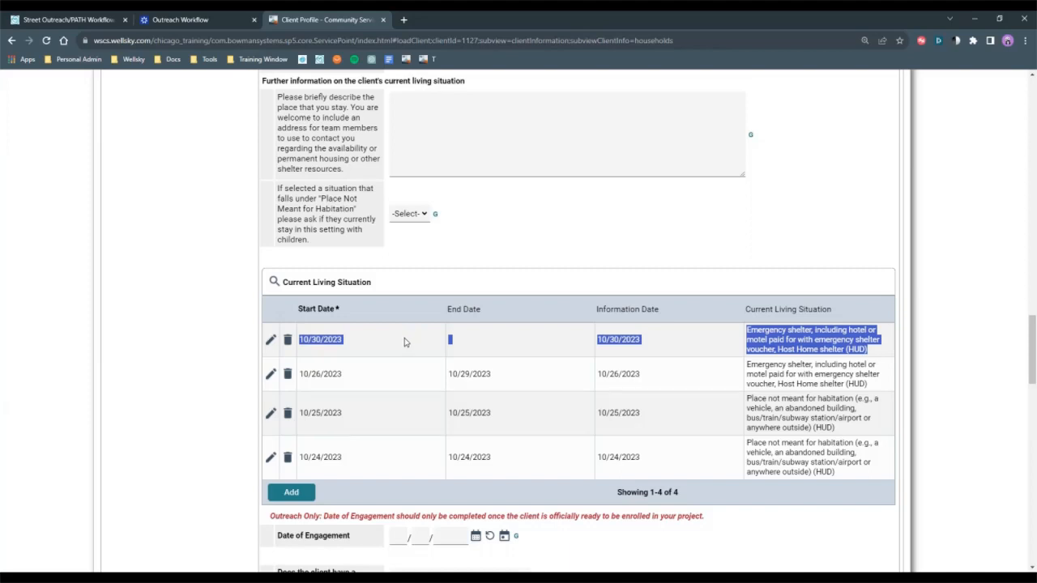
{"action": "scroll", "coordinate": [567, 421], "scroll_direction": "up", "scroll_amount": 20}
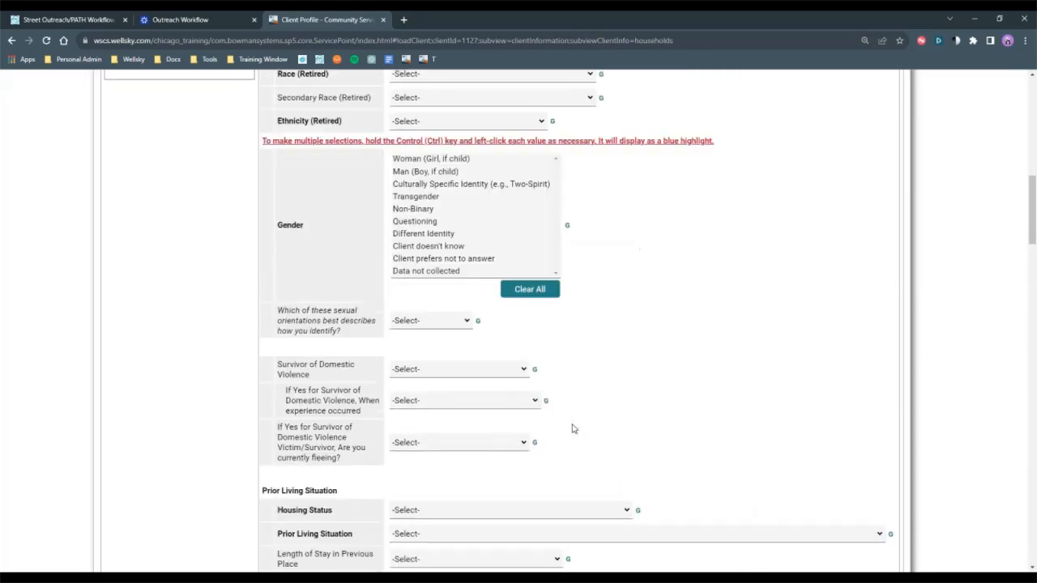
{"action": "scroll", "coordinate": [573, 425], "scroll_direction": "up", "scroll_amount": 5}
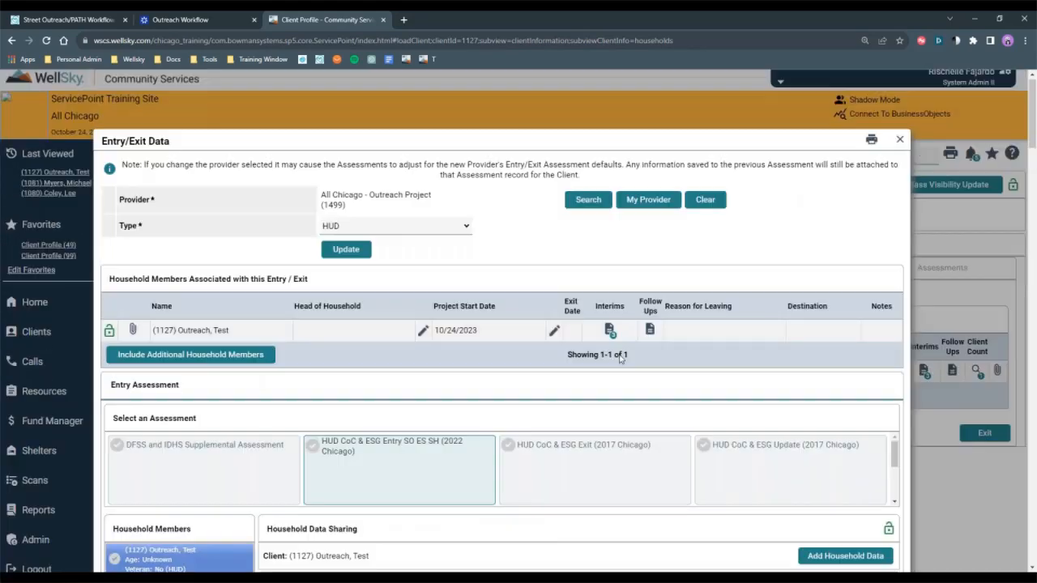
{"action": "left_click", "coordinate": [899, 139]}
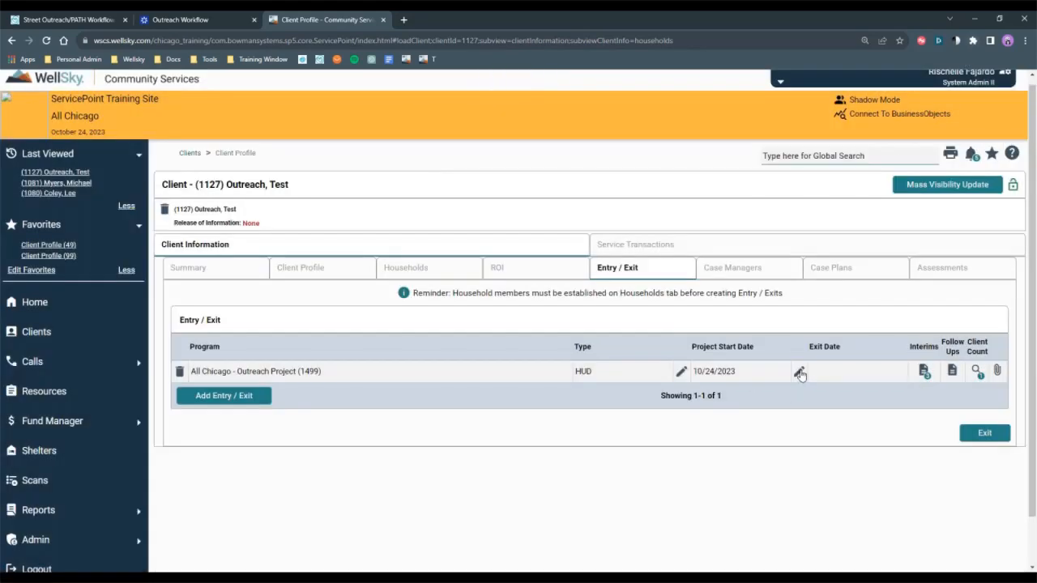
{"action": "left_click", "coordinate": [799, 372]}
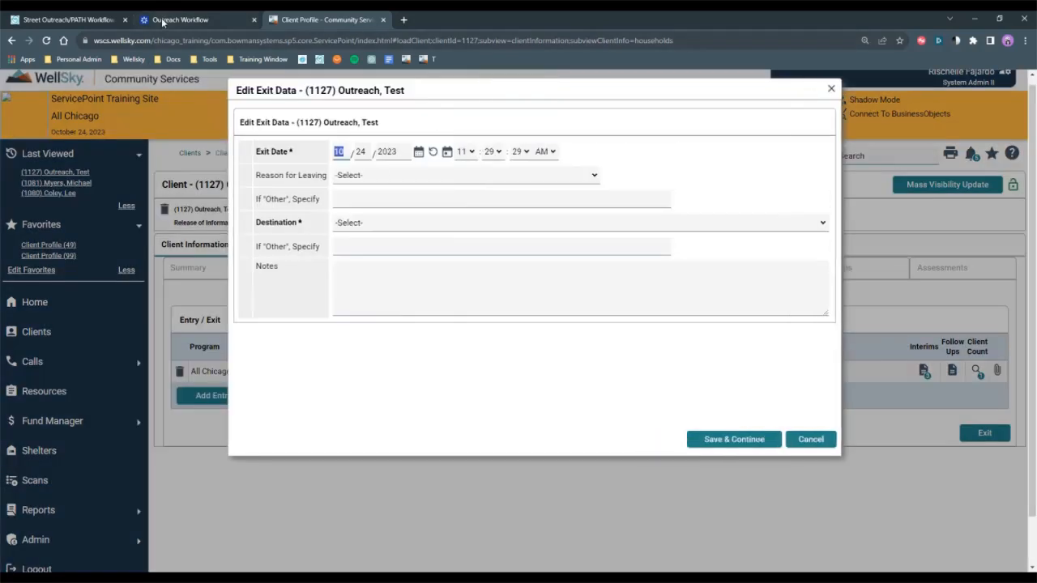
{"action": "left_click", "coordinate": [371, 153]}
{"action": "type", "text": "30"}
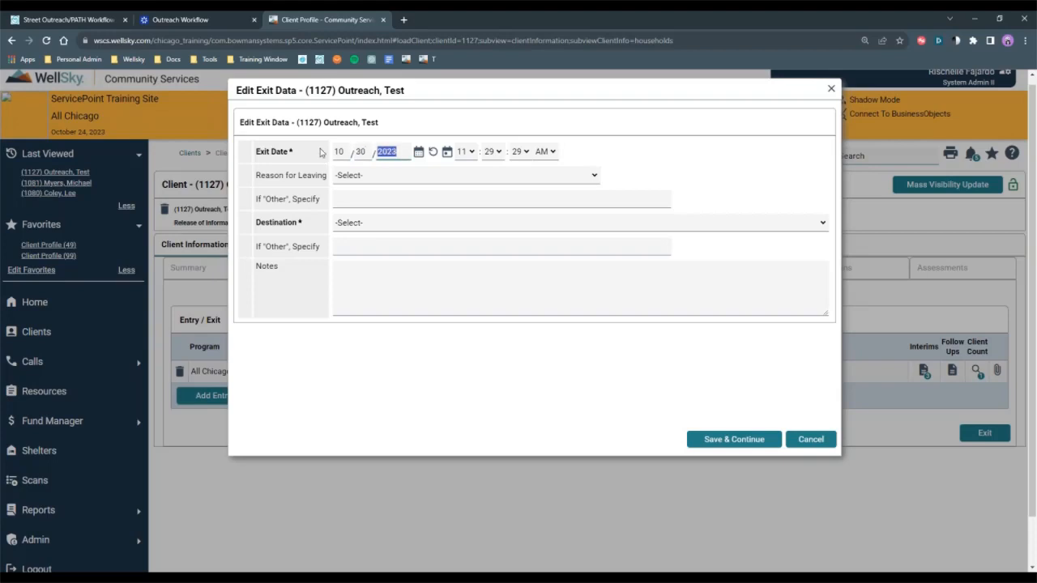
Set Reason for Leaving to Unknown/Disappeared
{"action": "left_click", "coordinate": [365, 177]}
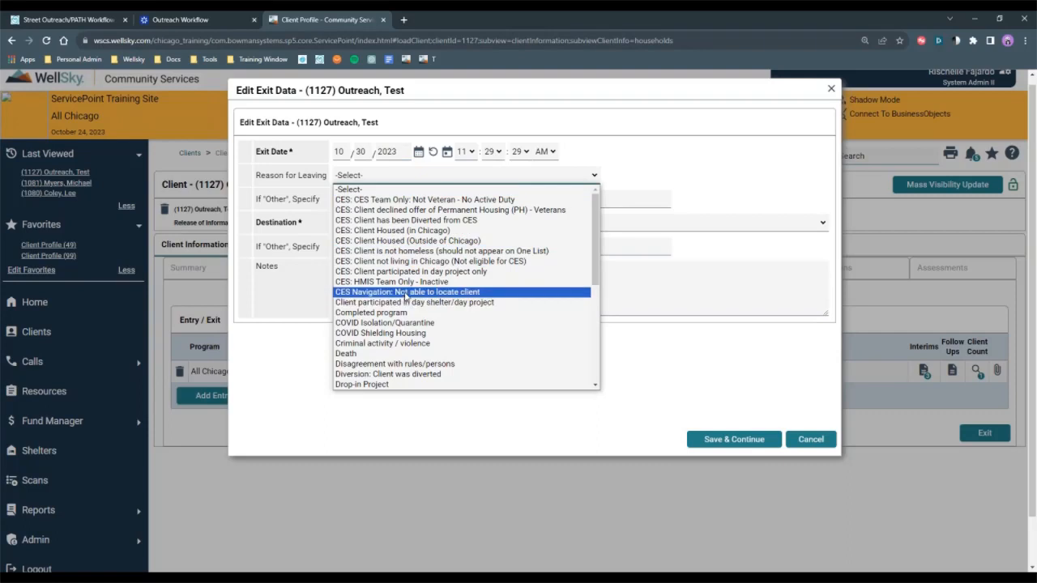
{"action": "scroll", "coordinate": [406, 297], "scroll_direction": "down", "scroll_amount": 3}
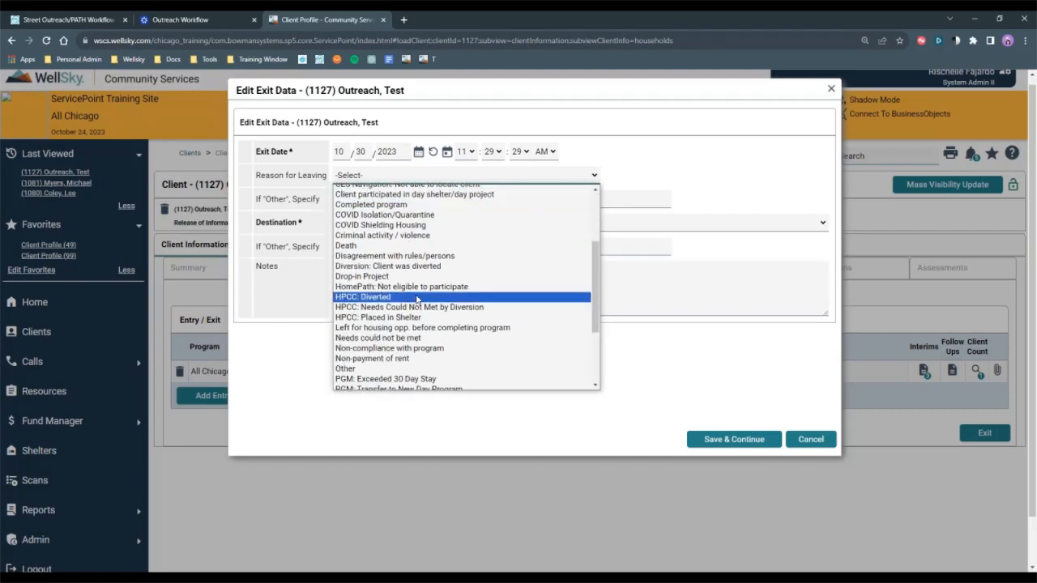
{"action": "scroll", "coordinate": [409, 300], "scroll_direction": "down", "scroll_amount": 3}
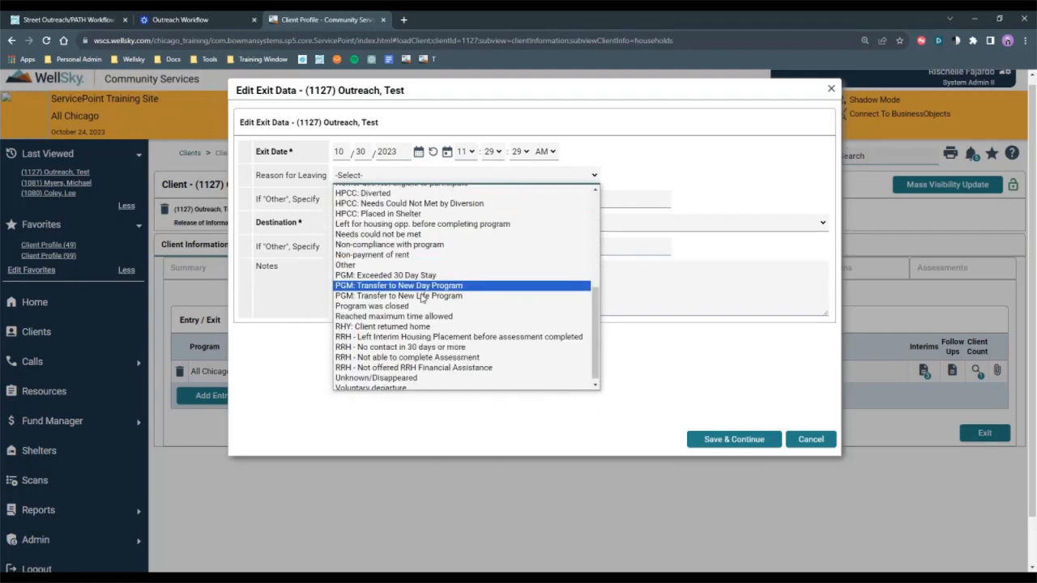
{"action": "left_click", "coordinate": [400, 378]}
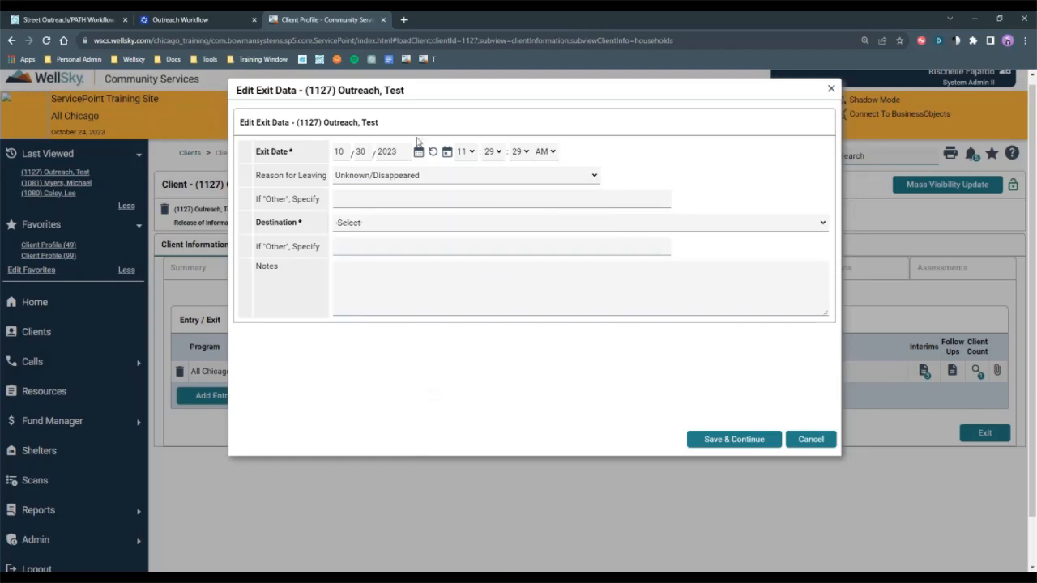
Set the exit Destination to No exit interview completed (HUD)
{"action": "left_click", "coordinate": [385, 223]}
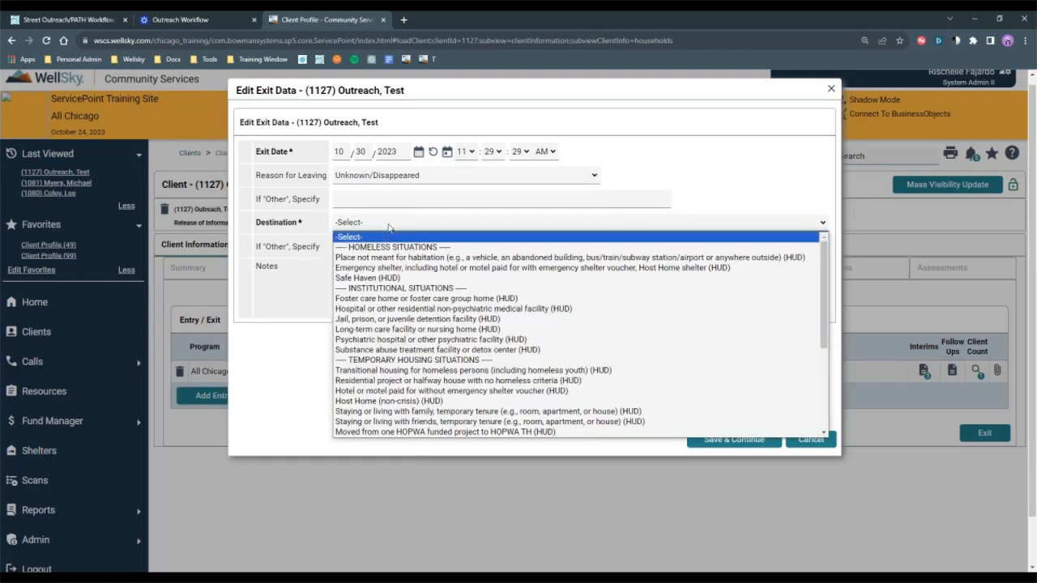
{"action": "left_click", "coordinate": [388, 226]}
{"action": "scroll", "coordinate": [401, 216], "scroll_direction": "down", "scroll_amount": 1}
{"action": "left_click", "coordinate": [438, 172]}
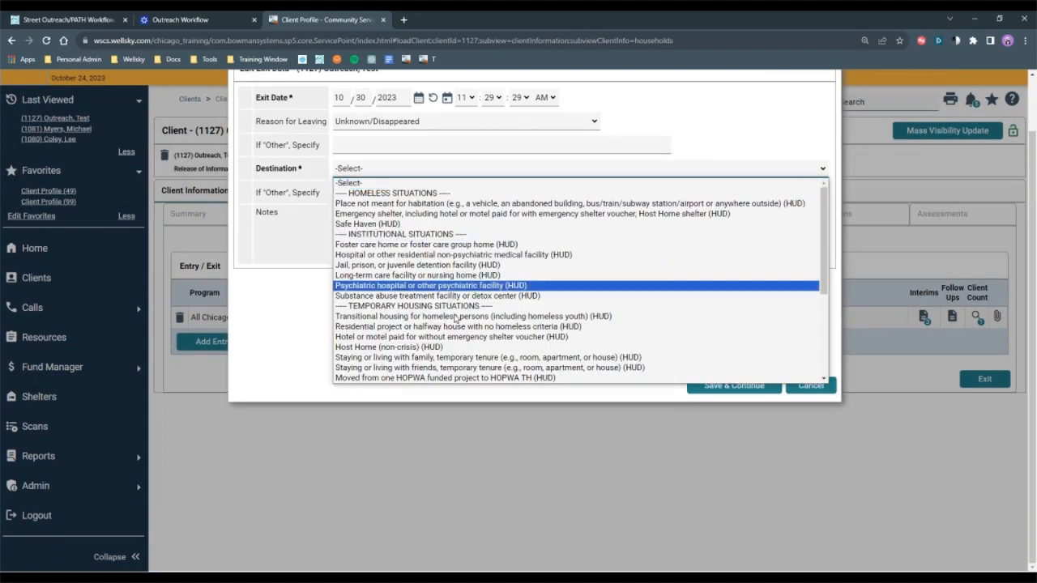
{"action": "scroll", "coordinate": [451, 300], "scroll_direction": "down", "scroll_amount": 2}
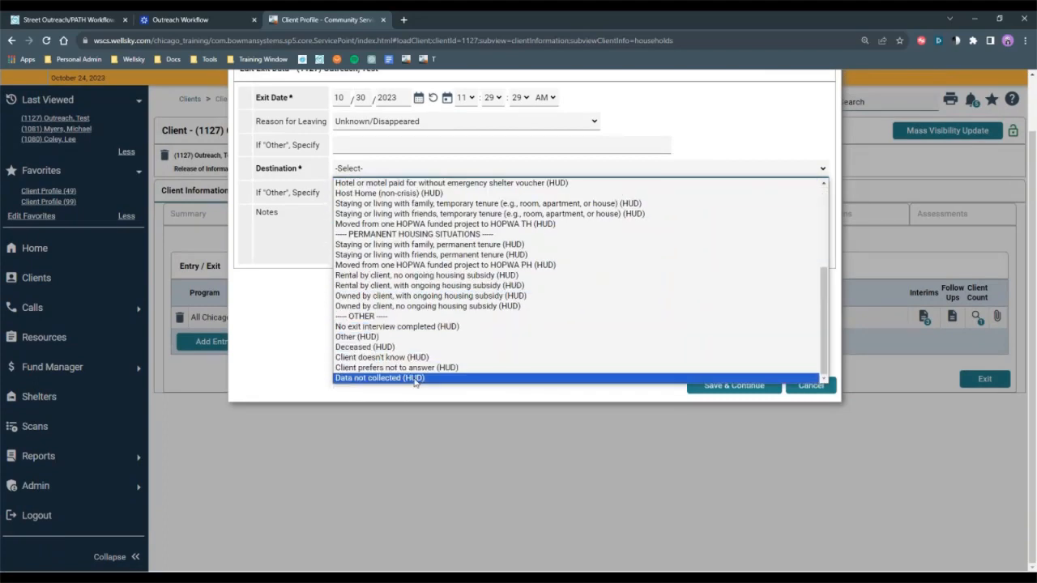
{"action": "left_click", "coordinate": [397, 327]}
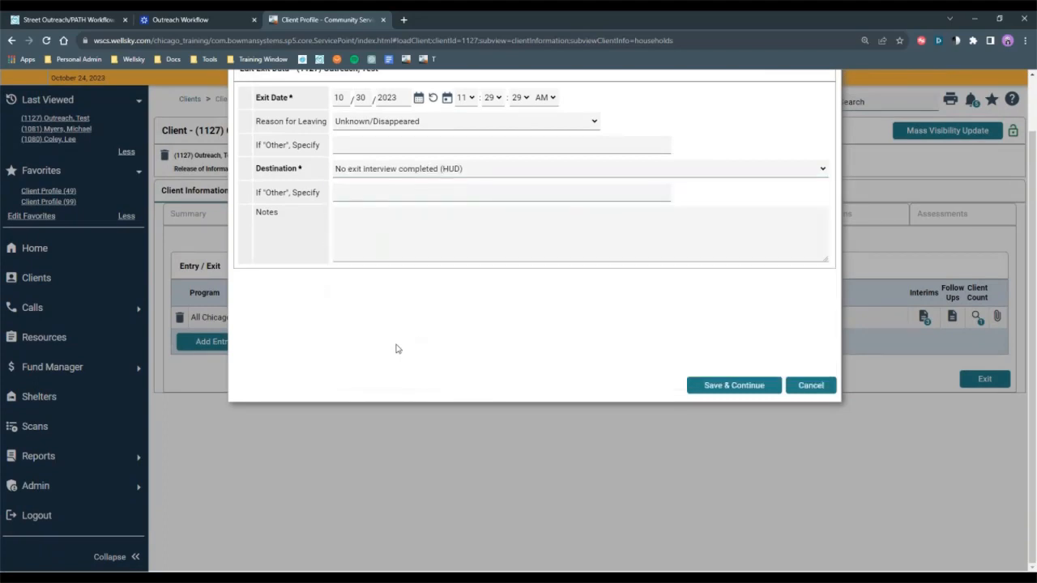
{"action": "scroll", "coordinate": [403, 365], "scroll_direction": "up", "scroll_amount": 1}
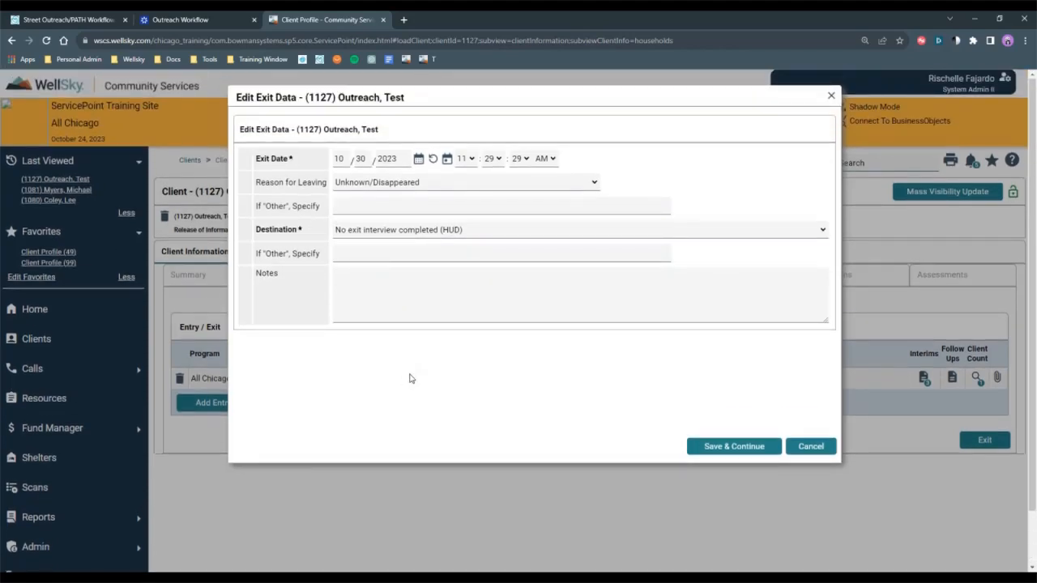
{"action": "left_click", "coordinate": [221, 20]}
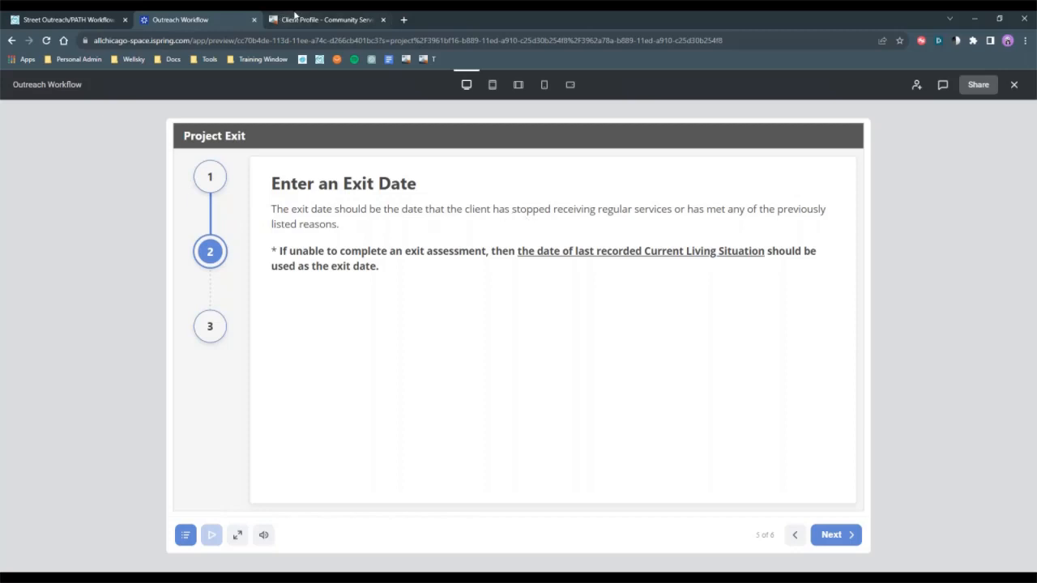
Save the 10/30/2023 project exit with destination Unknown/Disappeared, then recheck the lesson's exit date guidance
{"action": "left_click", "coordinate": [339, 21]}
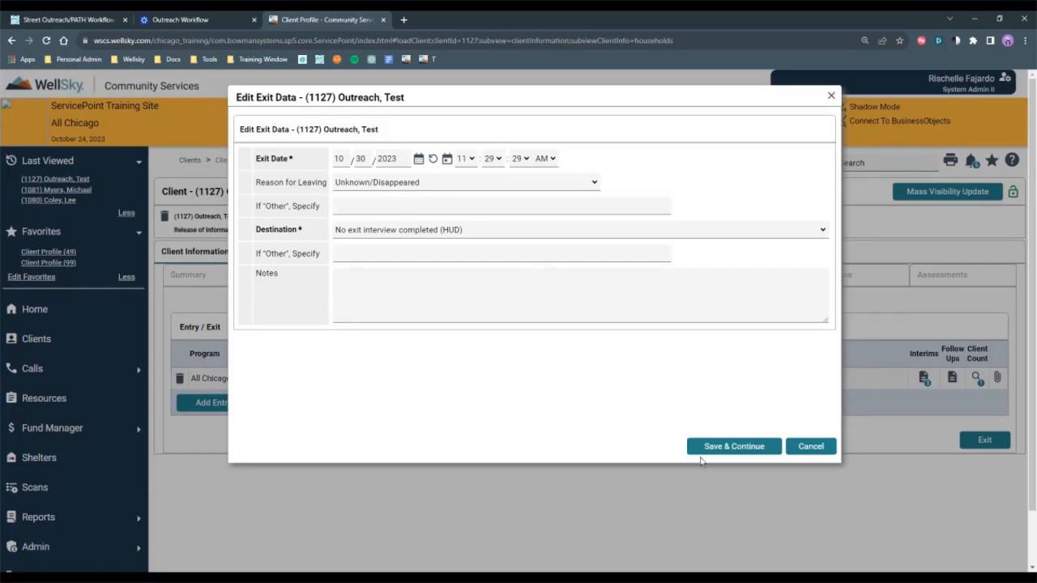
{"action": "left_click", "coordinate": [706, 452]}
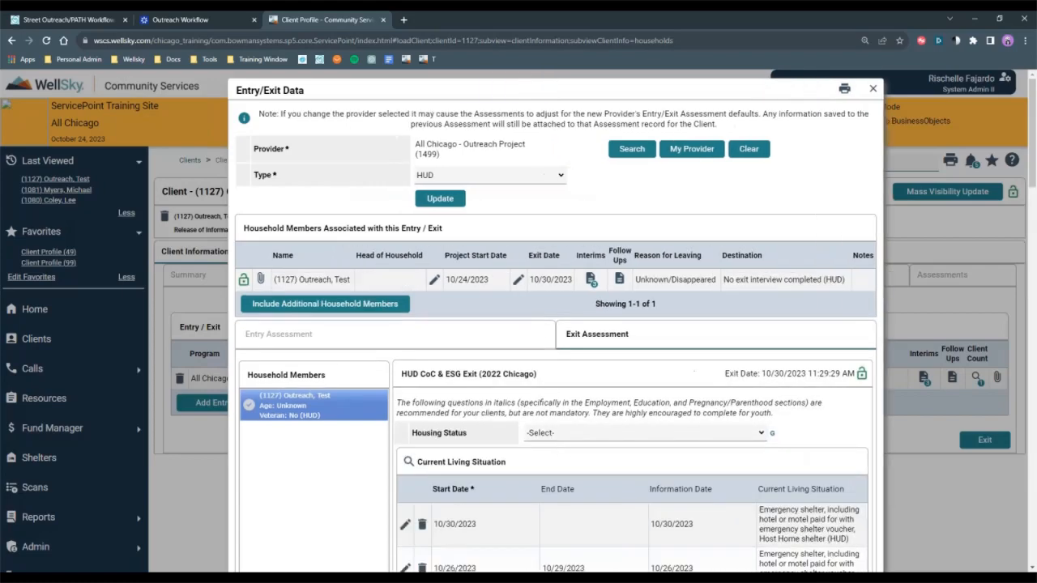
{"action": "left_click", "coordinate": [201, 20]}
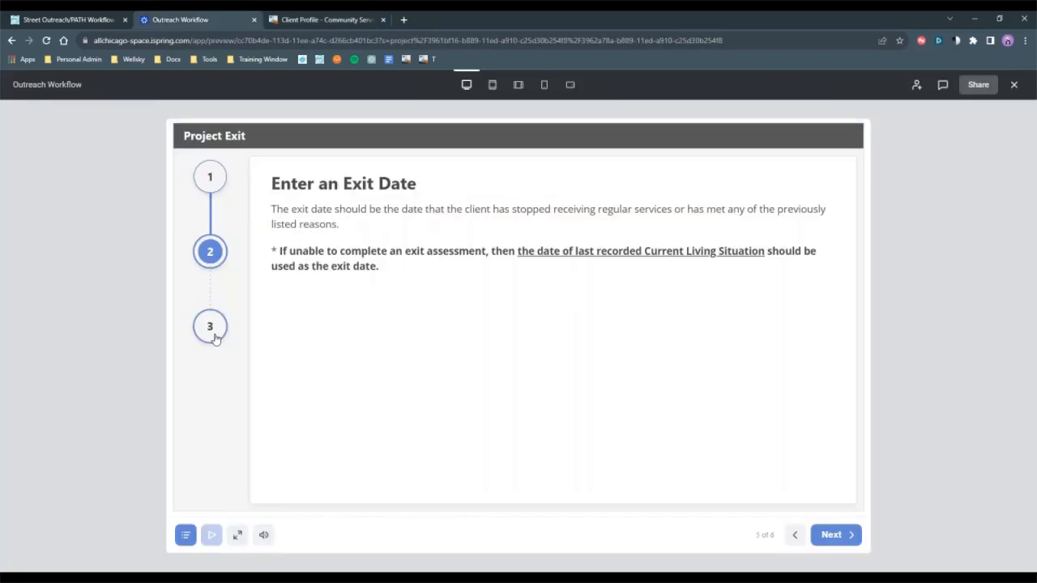
Review the saved Exit Assessment in the client's Entry/Exit Data
{"action": "left_click", "coordinate": [317, 19]}
{"action": "scroll", "coordinate": [655, 453], "scroll_direction": "down", "scroll_amount": 2}
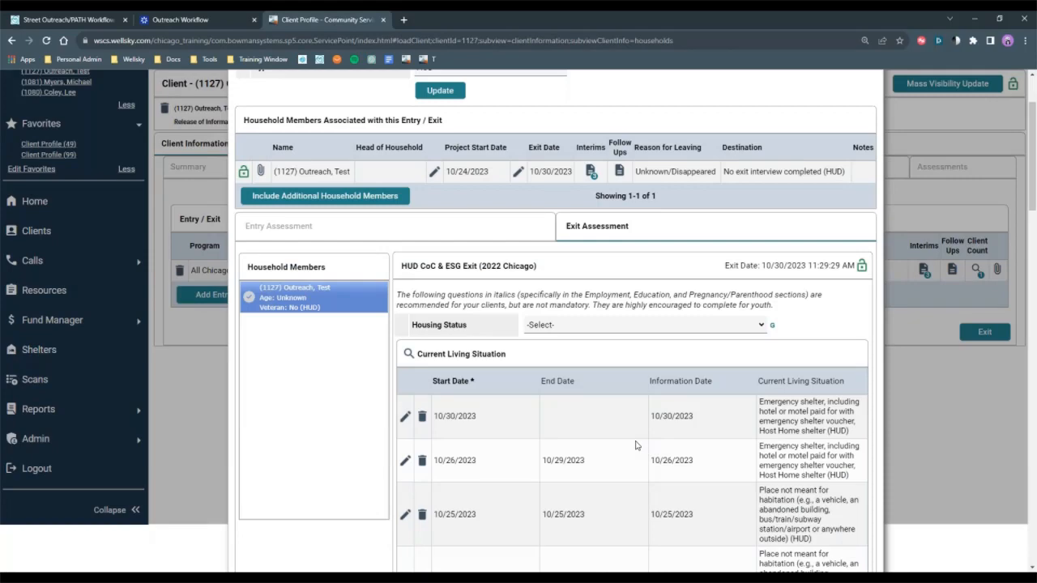
{"action": "scroll", "coordinate": [636, 445], "scroll_direction": "down", "scroll_amount": 3}
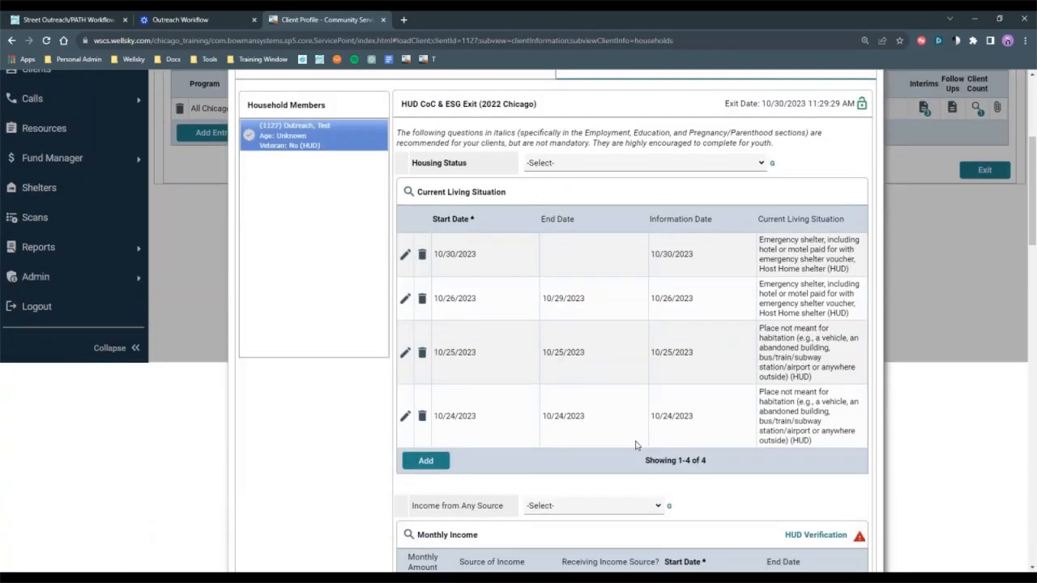
{"action": "scroll", "coordinate": [636, 444], "scroll_direction": "down", "scroll_amount": 4}
{"action": "scroll", "coordinate": [636, 445], "scroll_direction": "up", "scroll_amount": 3}
{"action": "scroll", "coordinate": [636, 445], "scroll_direction": "up", "scroll_amount": 6}
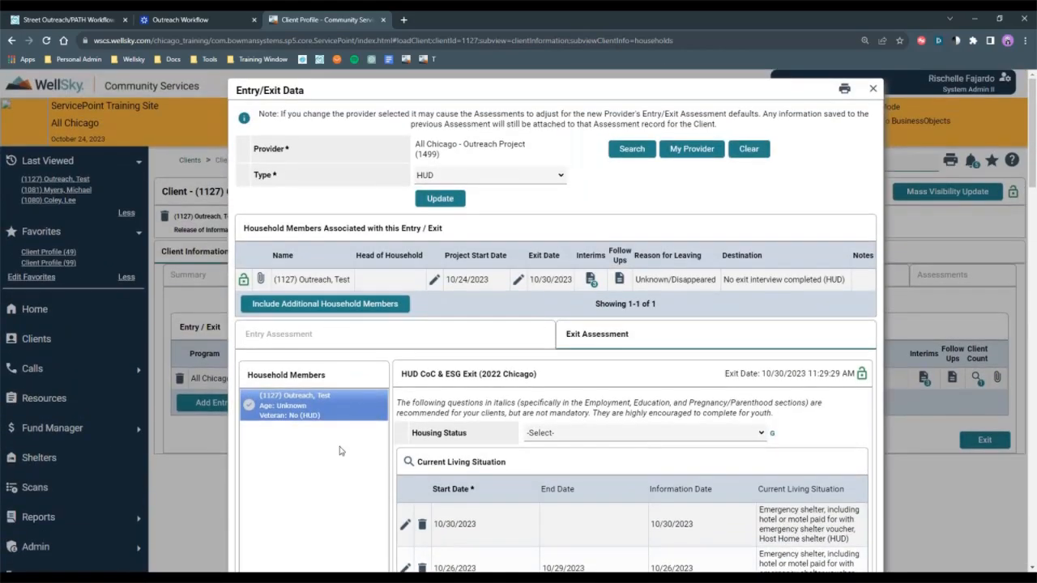
Close the Entry/Exit Data dialog and advance the lesson to step 3, Complete Exit Assessment
{"action": "left_click", "coordinate": [873, 89]}
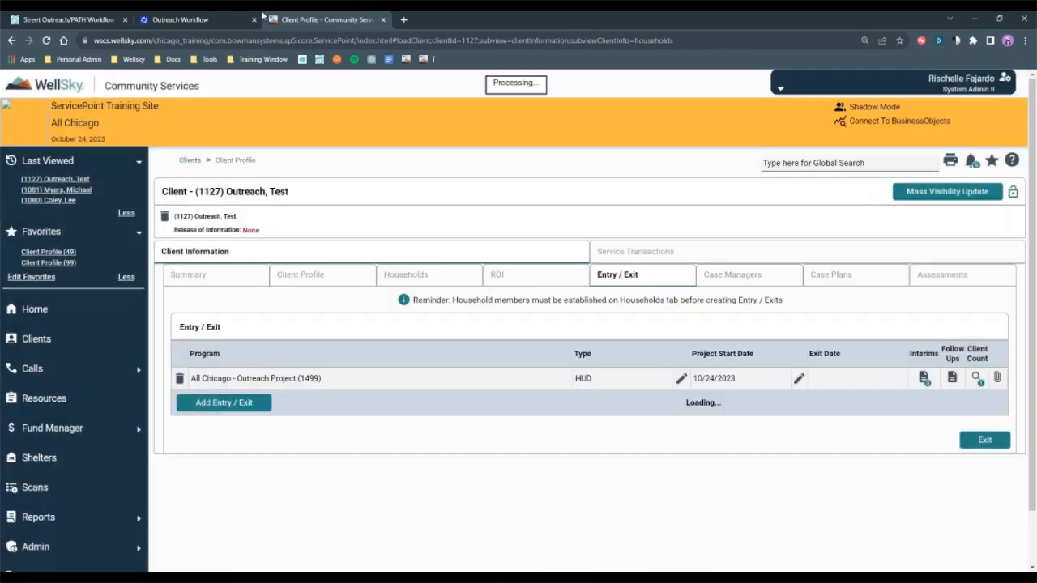
{"action": "left_click", "coordinate": [204, 20]}
{"action": "left_click", "coordinate": [212, 328]}
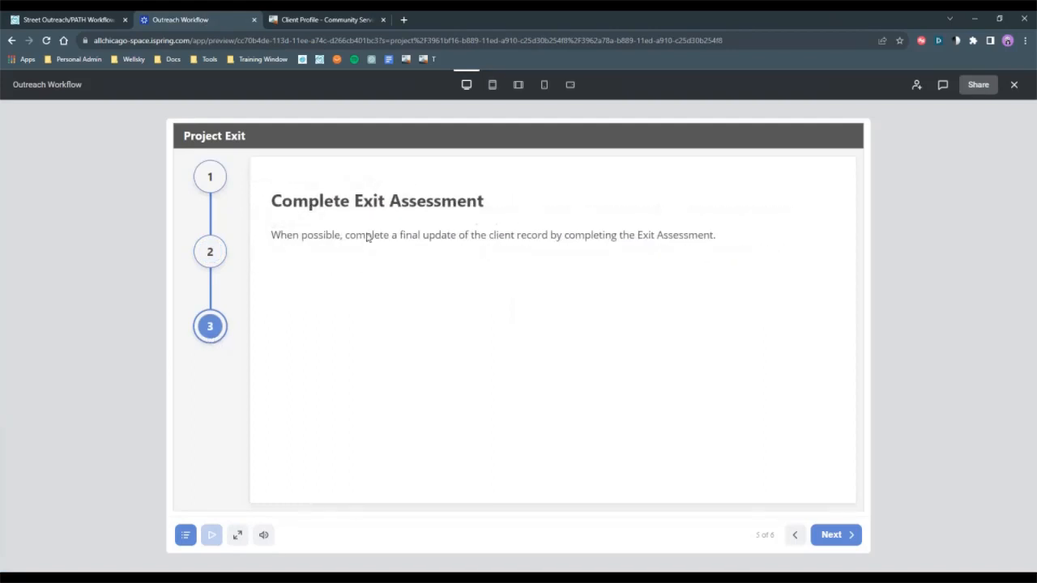